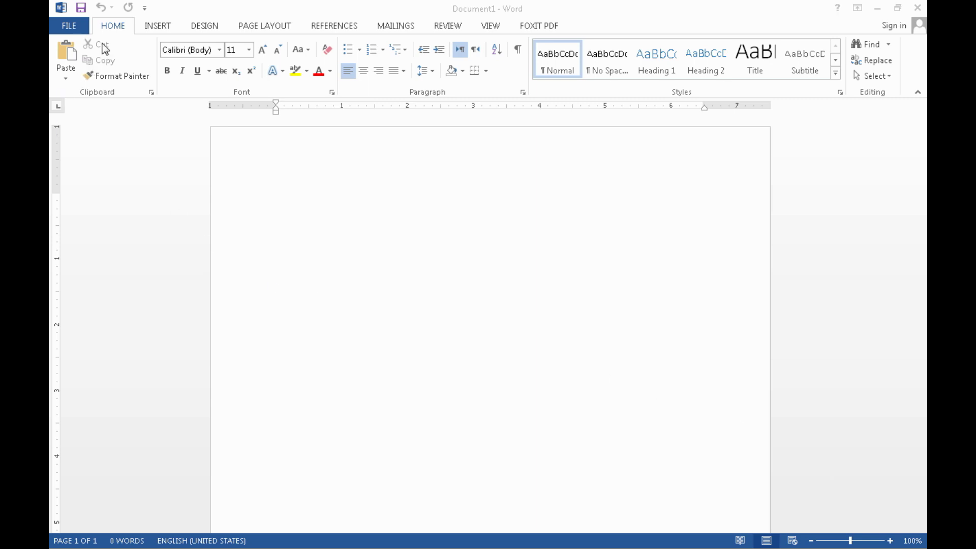
Open the Share page for Document1 to show the Invite People options
click(69, 26)
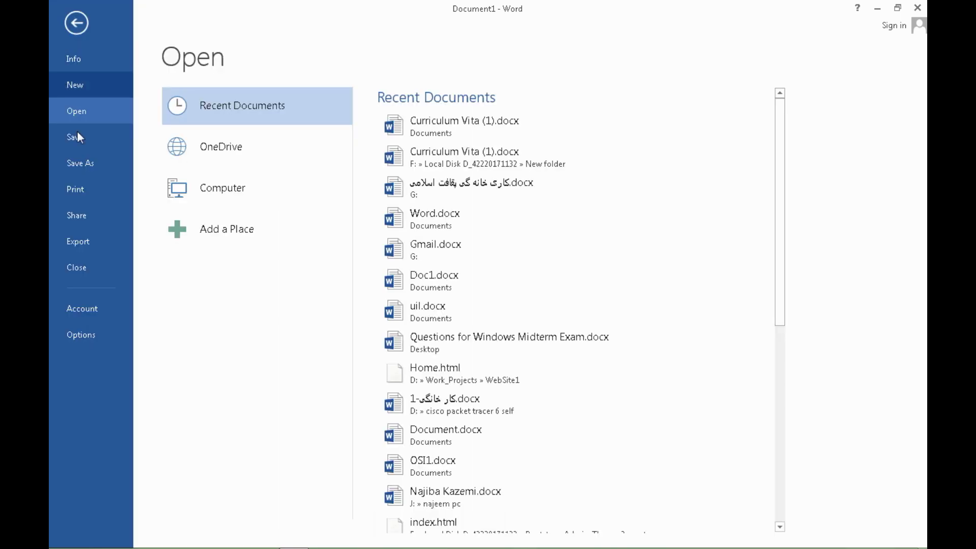
click(100, 185)
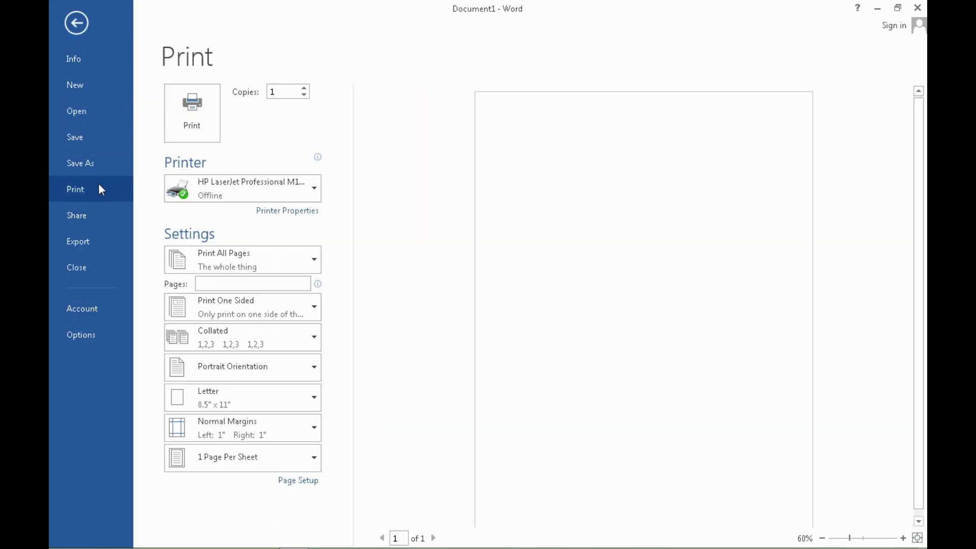
click(89, 220)
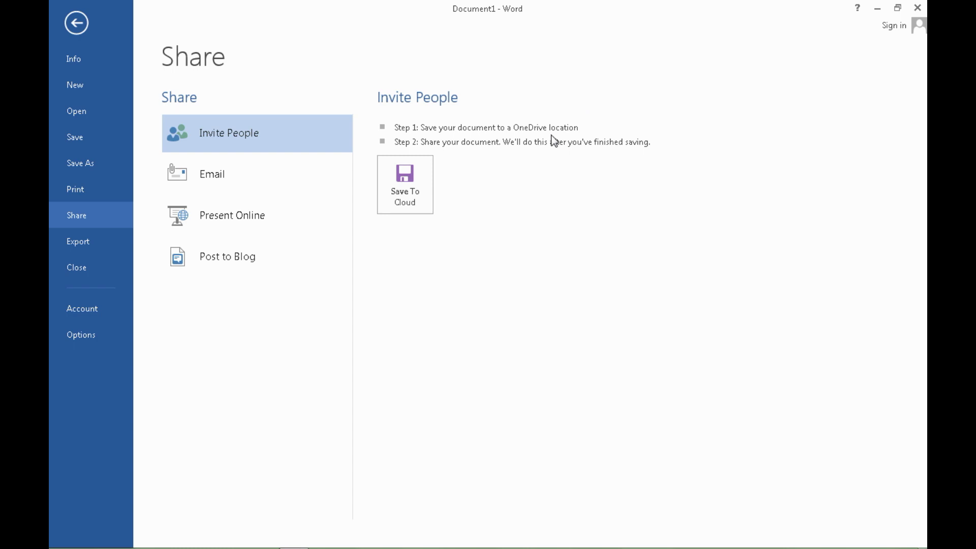
Choose Save To Cloud, accept the Windows 7 Basic colour scheme, and begin Microsoft account sign-in
click(421, 188)
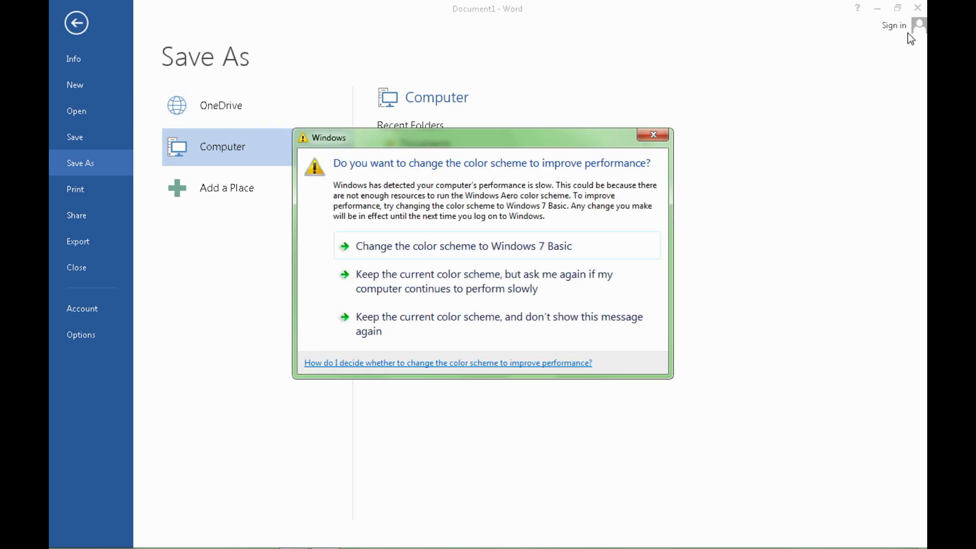
click(523, 241)
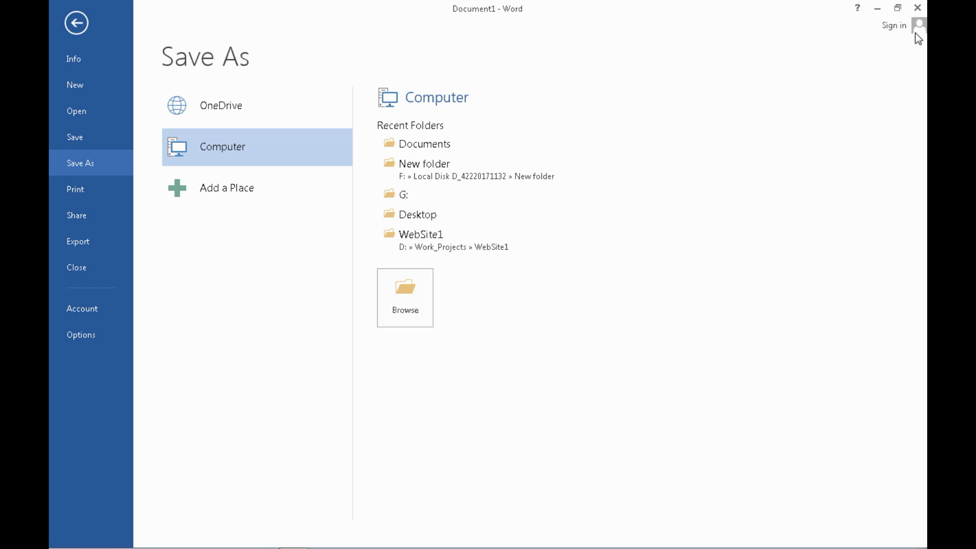
click(901, 37)
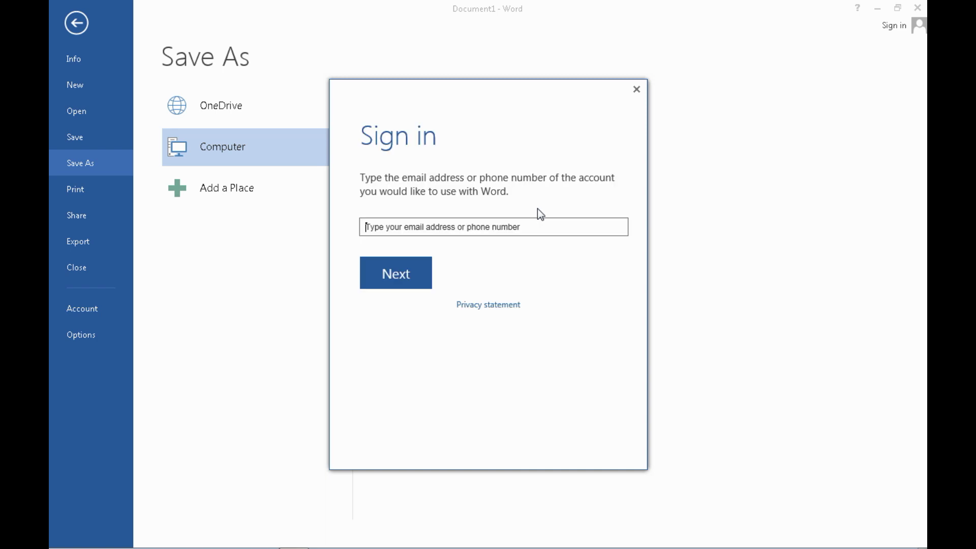
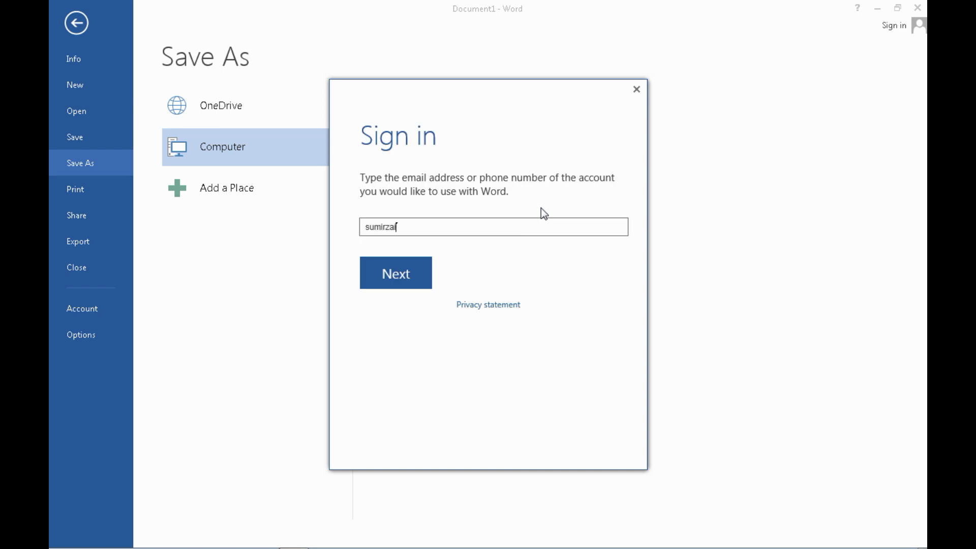
Sign in with the Microsoft account e-mail and password, declining to save the password
key(Return)
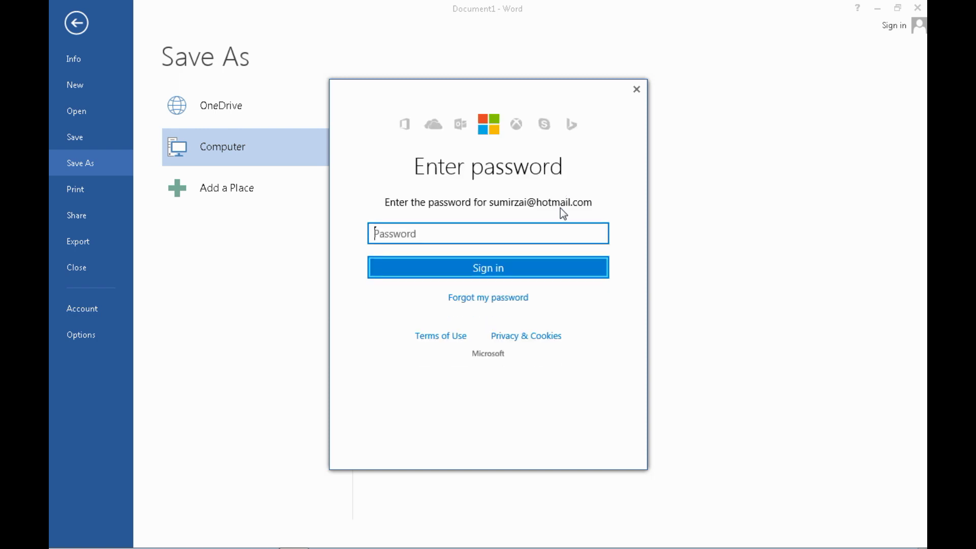
text(********)
key(Return)
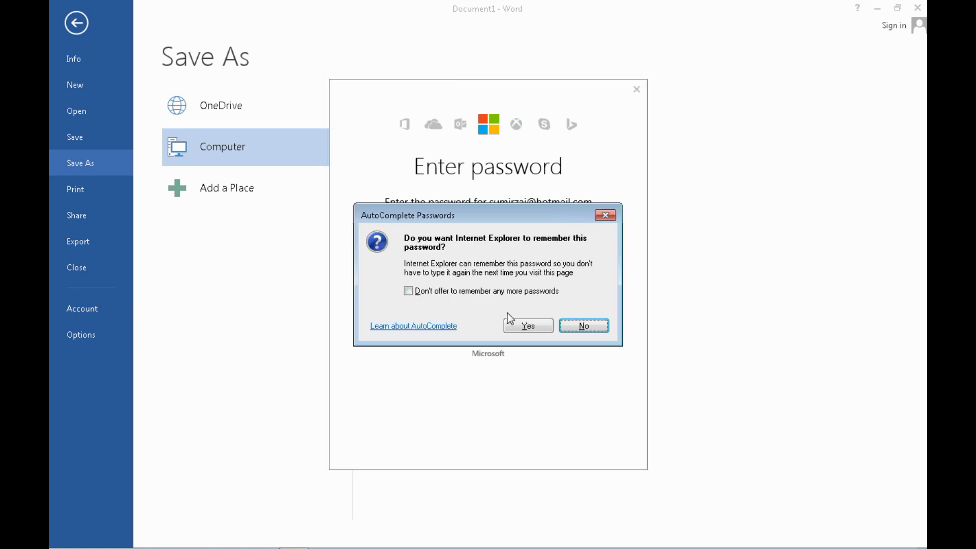
click(581, 326)
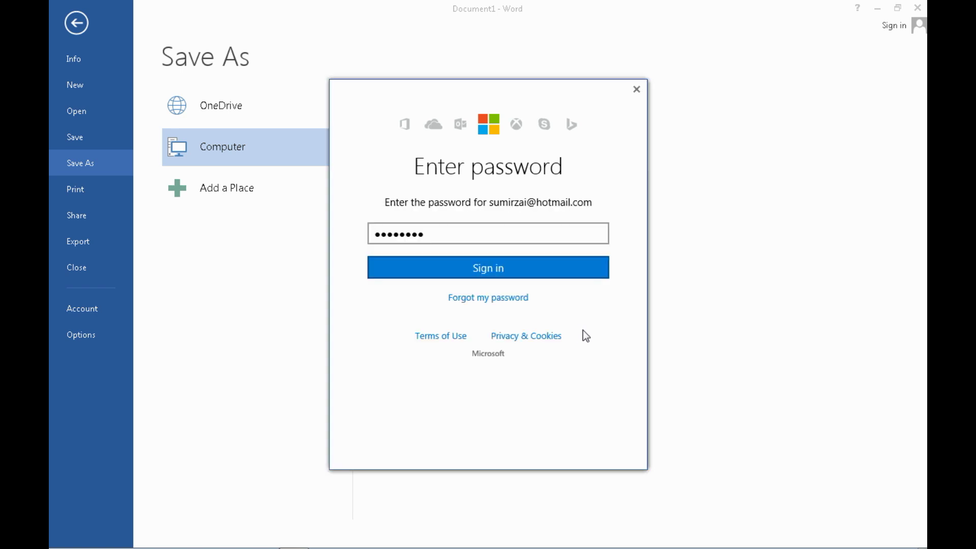
click(530, 273)
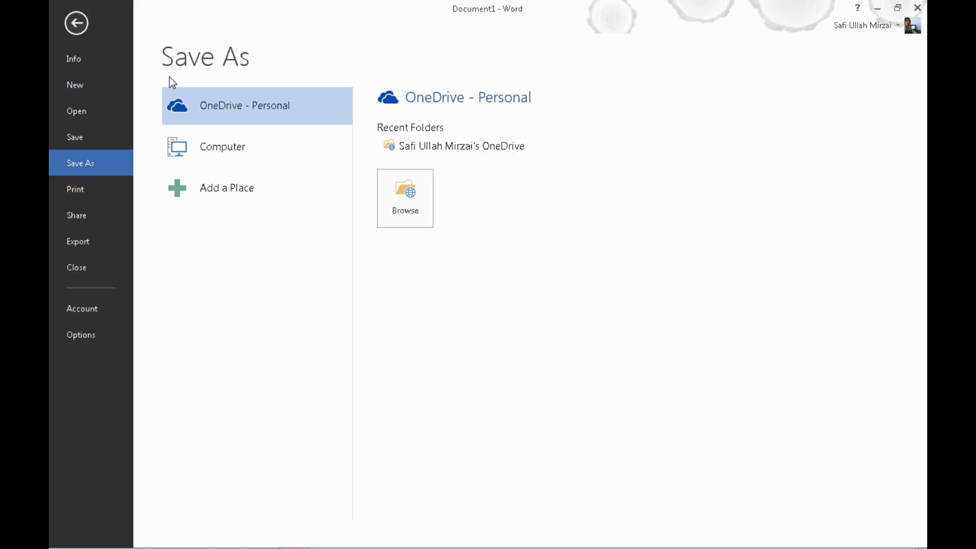
Check the signed-in account details, then show the Recent Documents list on the Open page
click(77, 24)
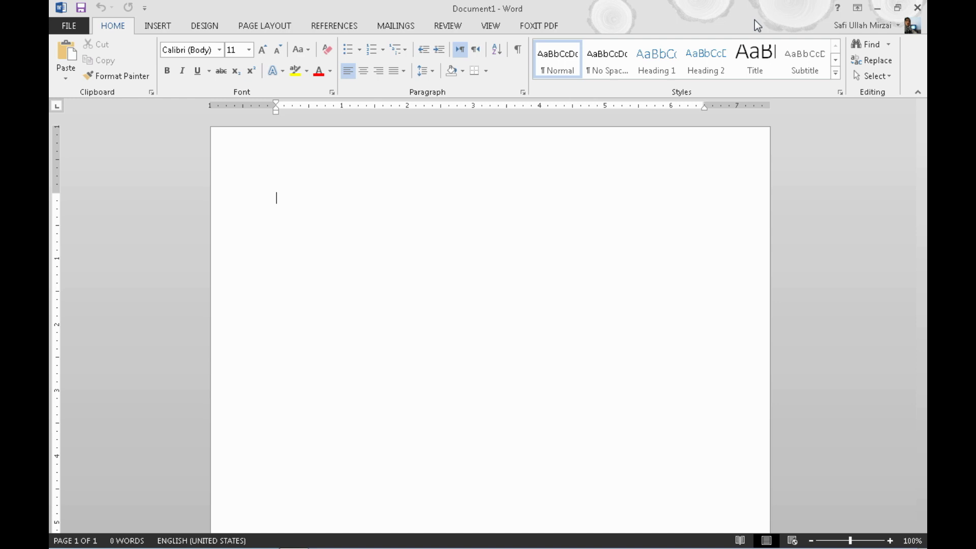
mouse_move(817, 302)
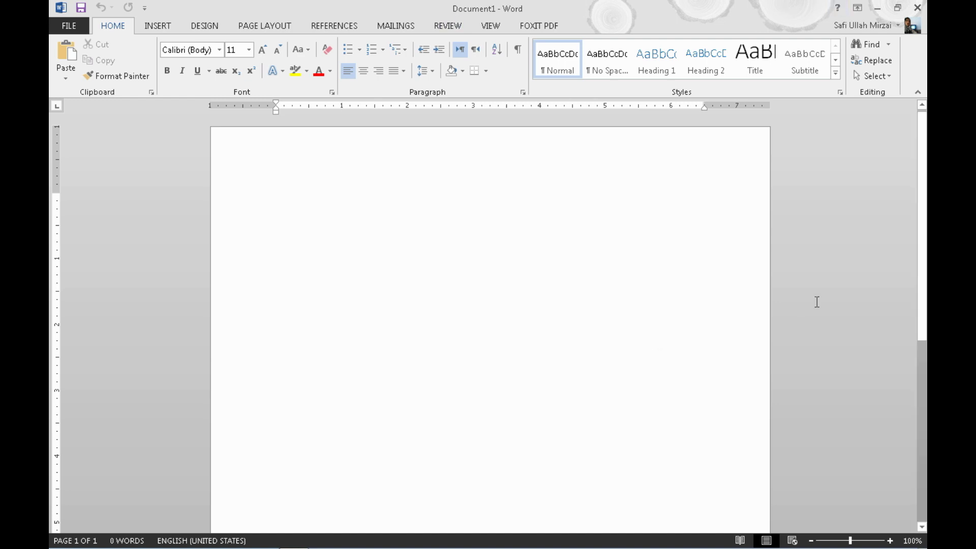
click(902, 25)
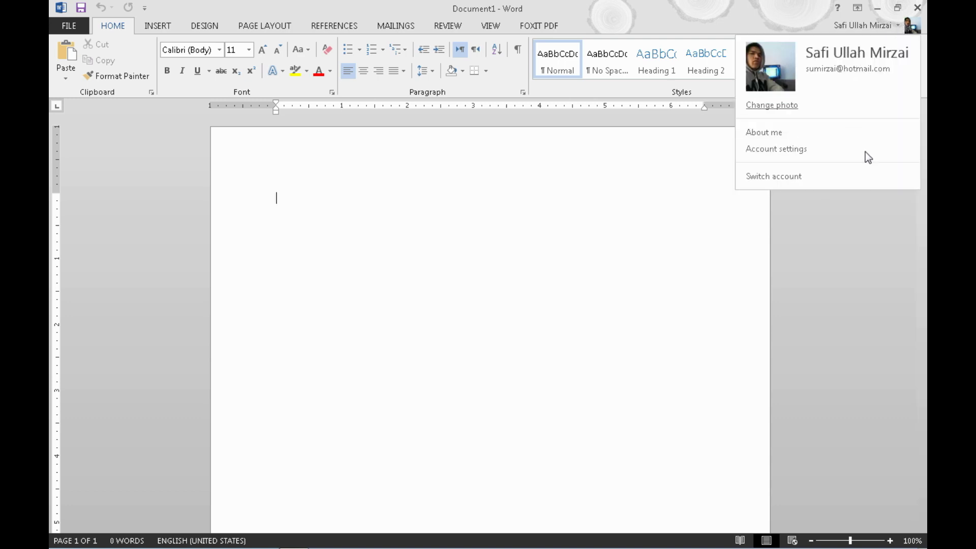
click(851, 235)
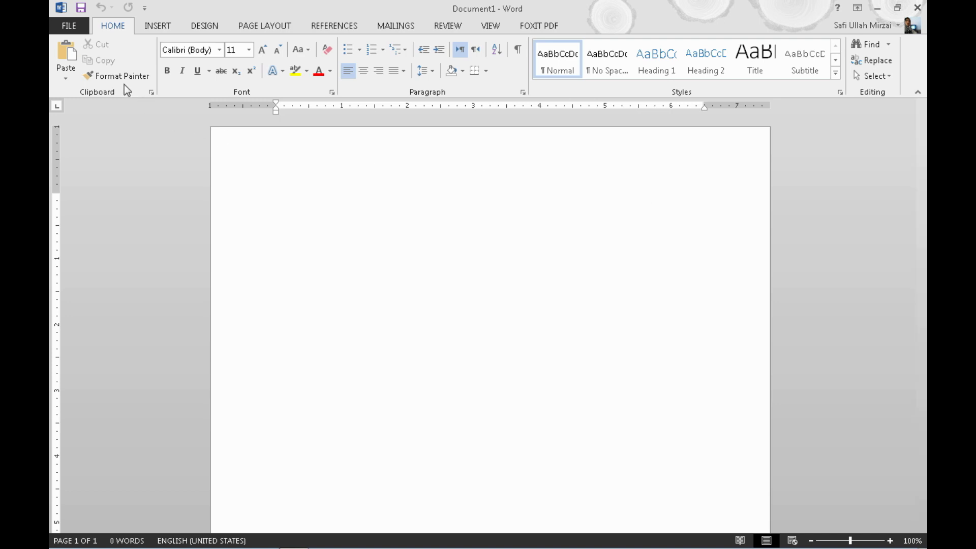
click(73, 32)
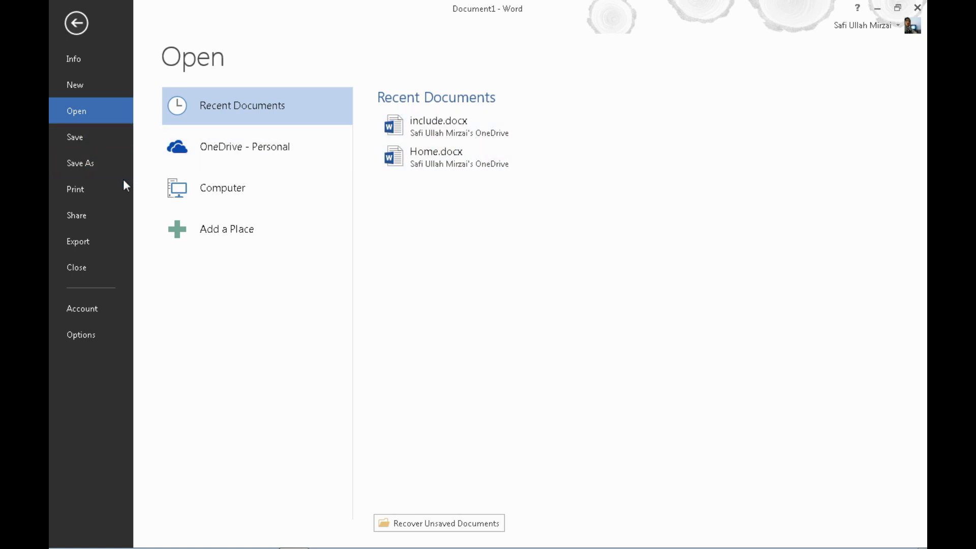
Browse the Documents library in Windows Explorer and open OSI1.docx in Word
click(108, 213)
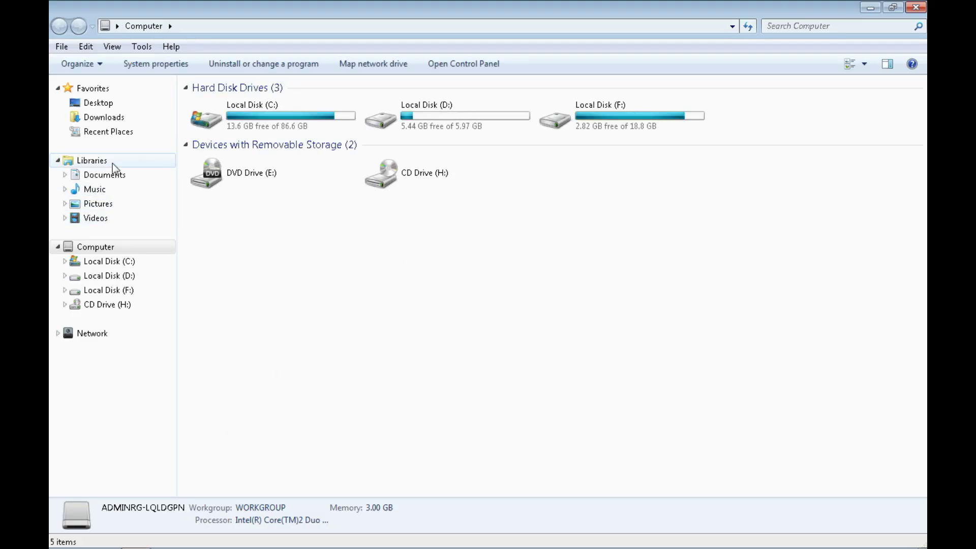
click(116, 175)
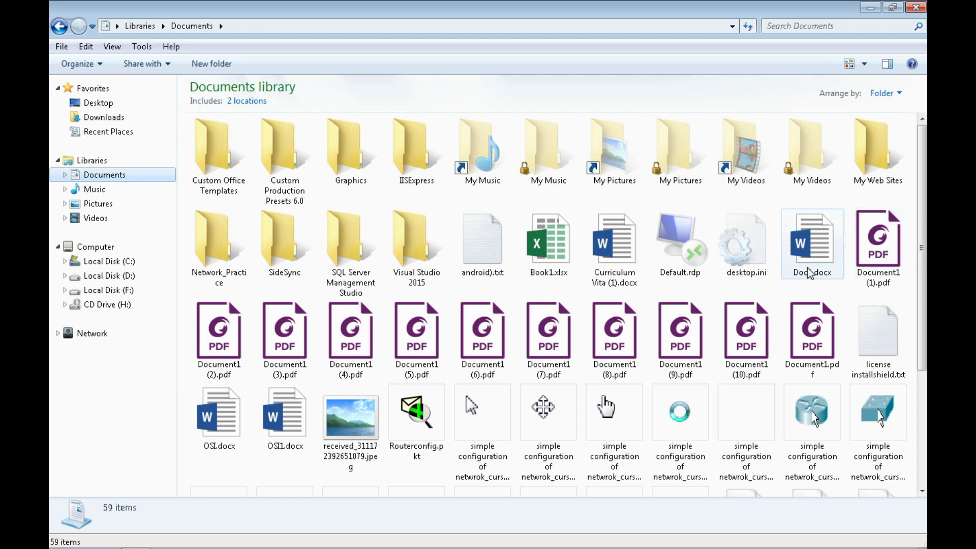
scroll(558, 304, down, 1)
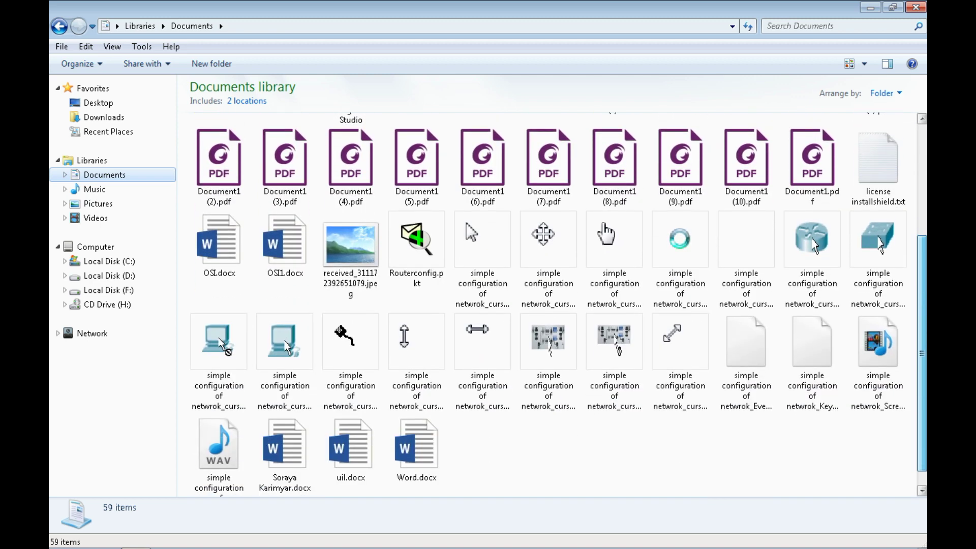
scroll(559, 304, down, 1)
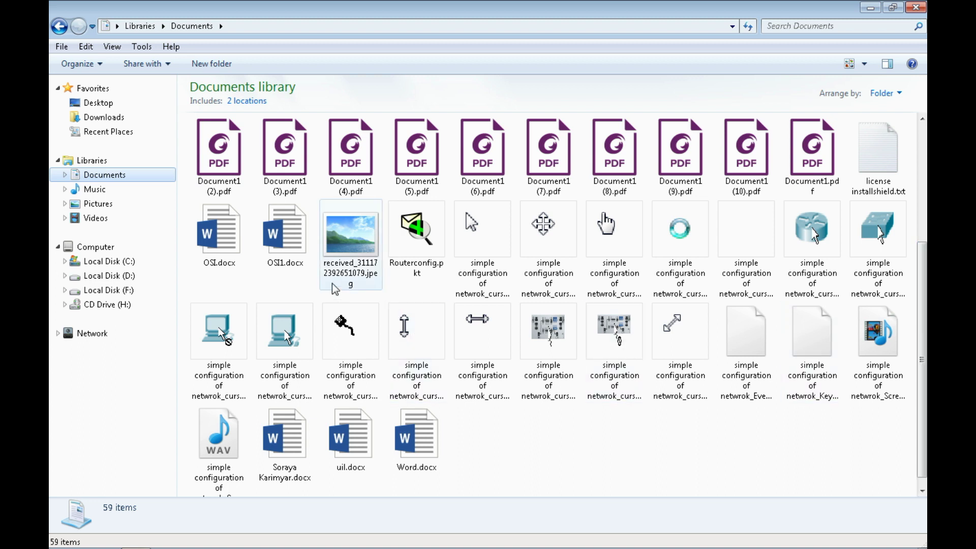
click(287, 237)
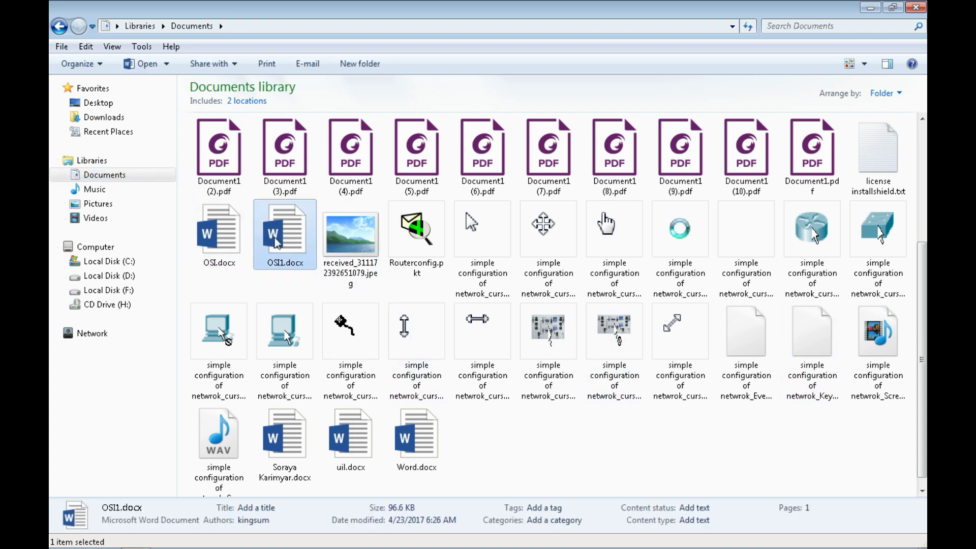
double_click(276, 242)
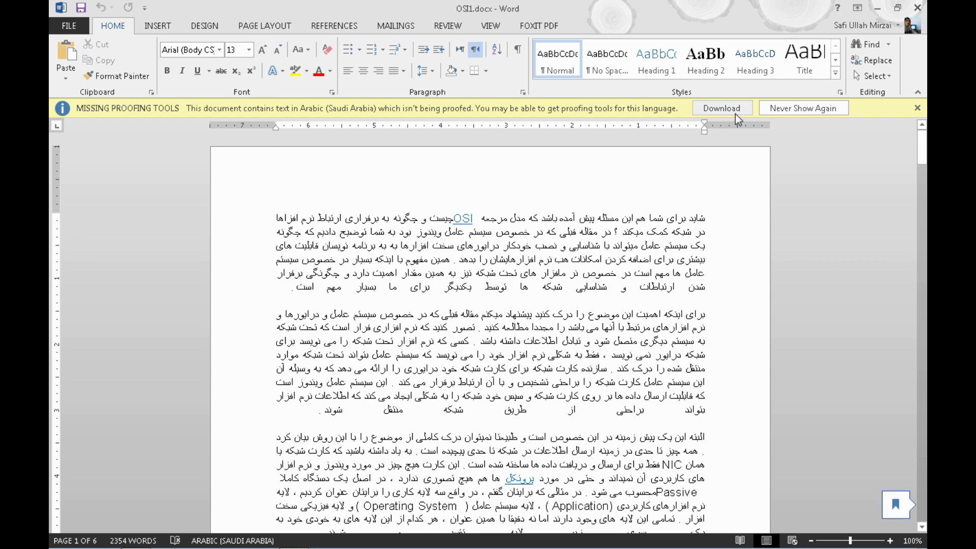
Dismiss the missing proofing tools bar on OSI1.docx and view its Info page
click(836, 108)
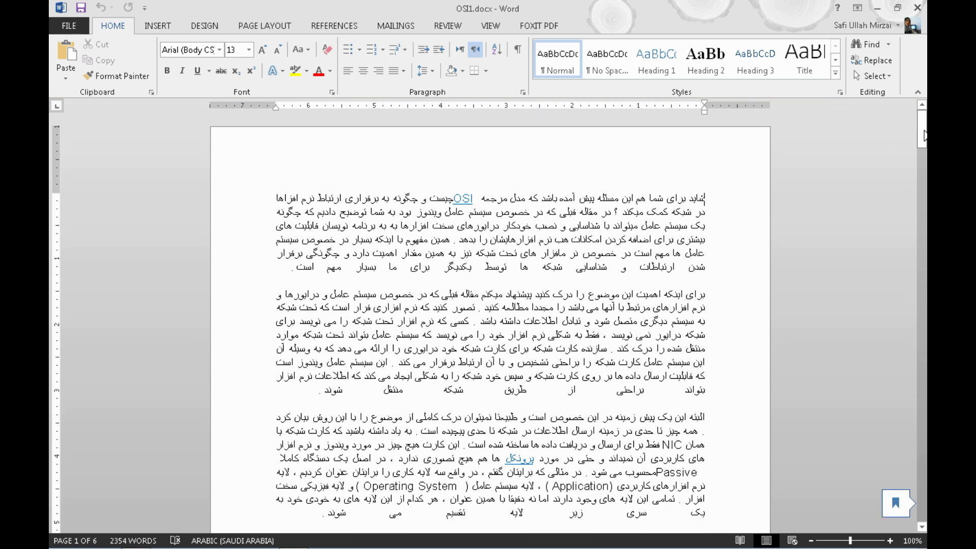
mouse_move(923, 135)
mouse_down()
mouse_move(924, 226)
mouse_move(924, 133)
mouse_up()
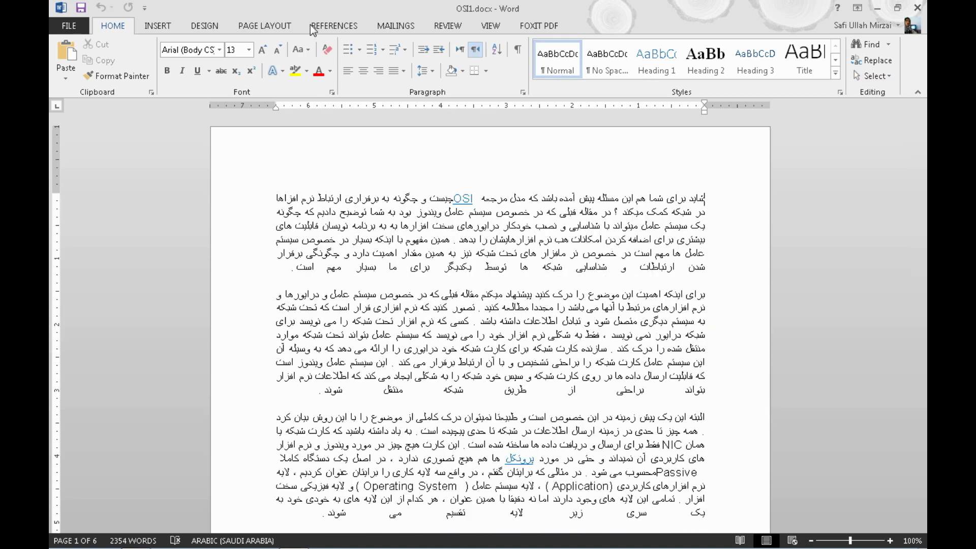
click(72, 28)
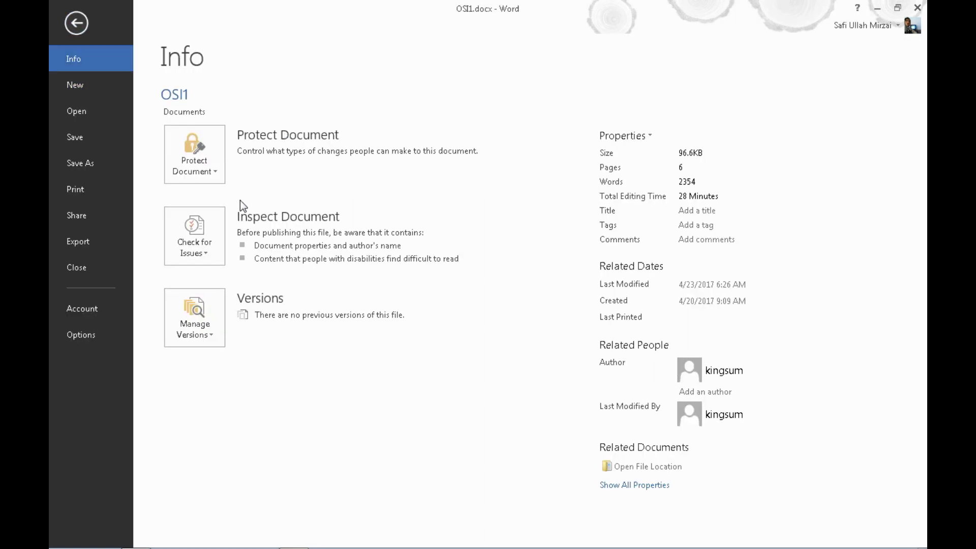
Choose OneDrive - Personal as the Save As location for OSI1 and open its recent folder
click(112, 213)
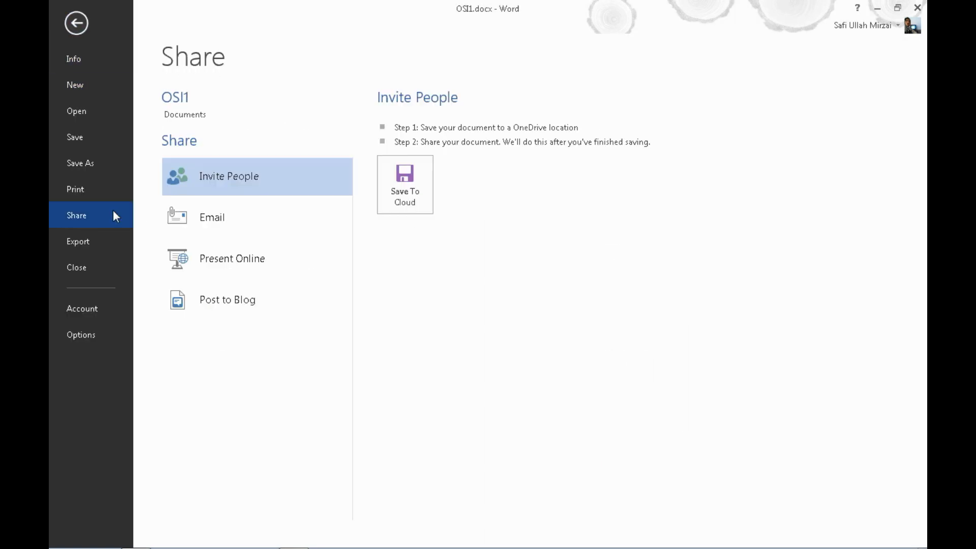
click(395, 180)
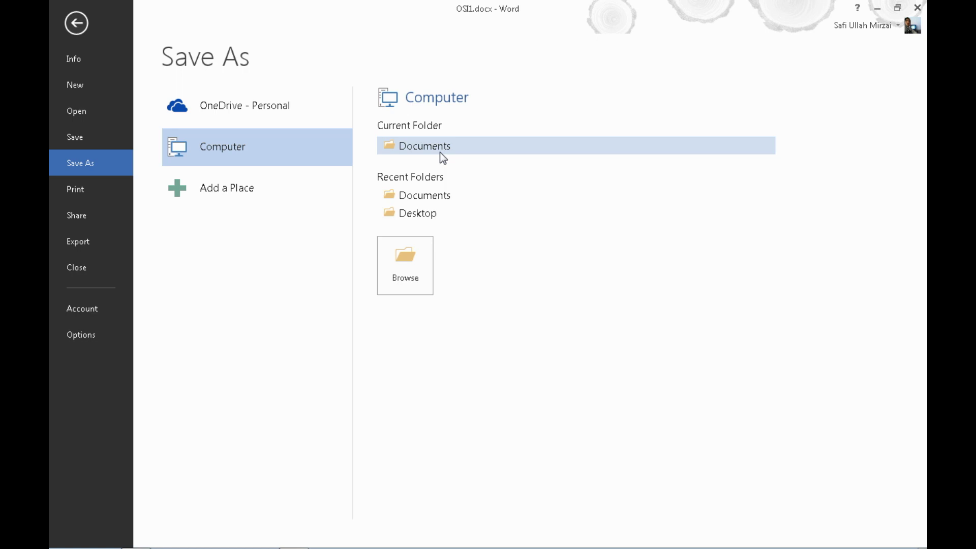
click(269, 115)
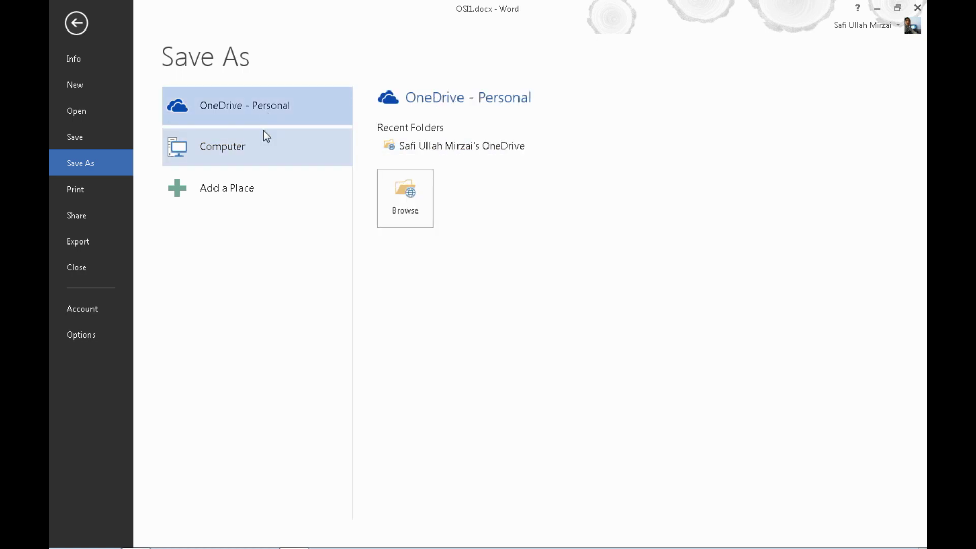
click(236, 136)
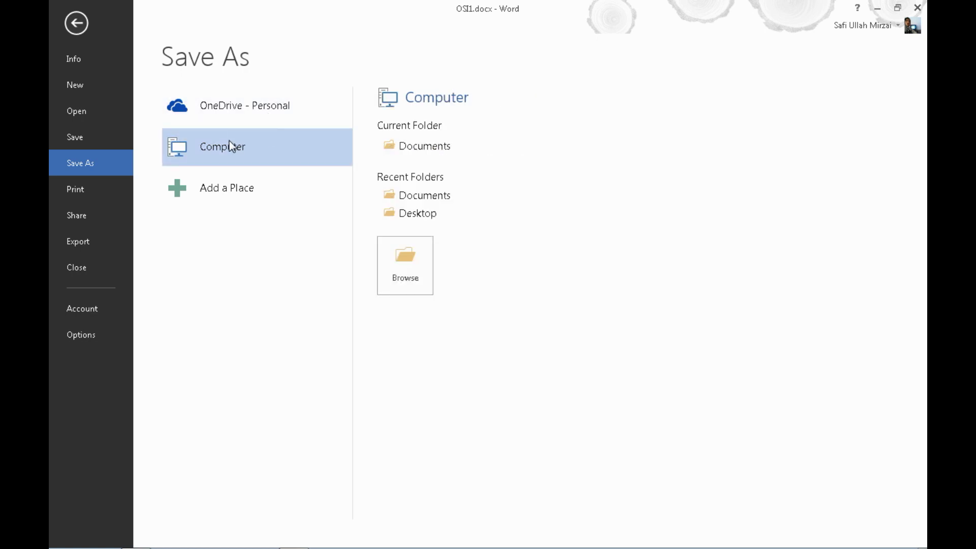
click(260, 102)
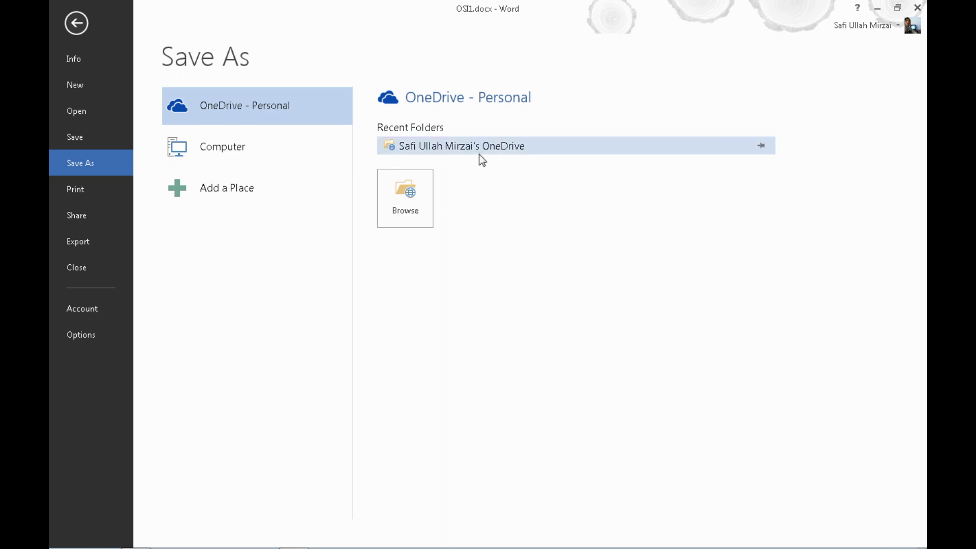
click(486, 138)
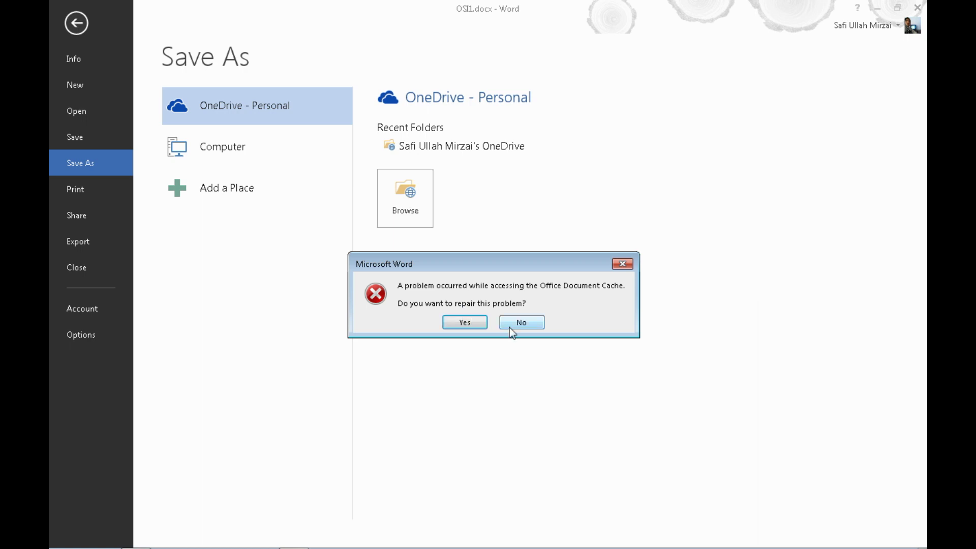
Agree to repair the Office Document Cache and run the repair, cancelling the folder picker
click(482, 324)
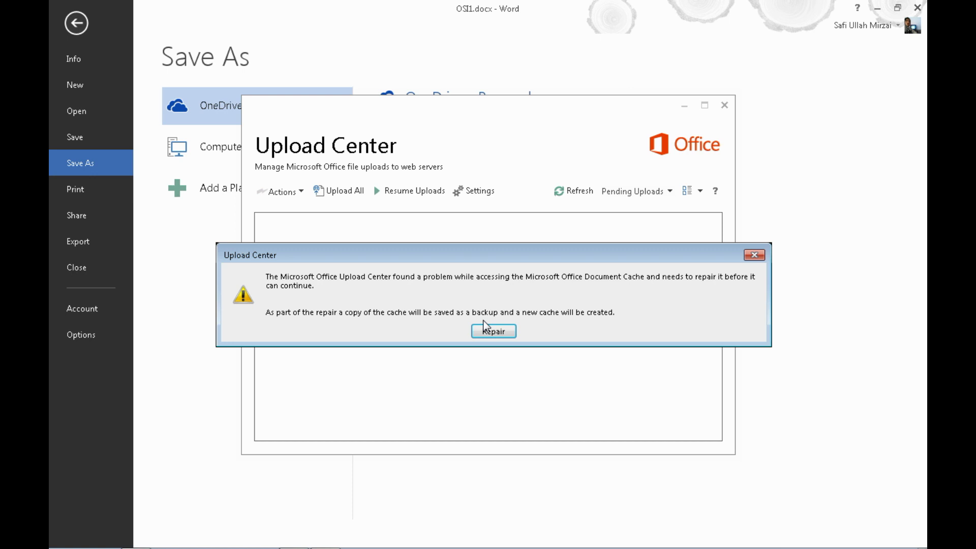
click(485, 330)
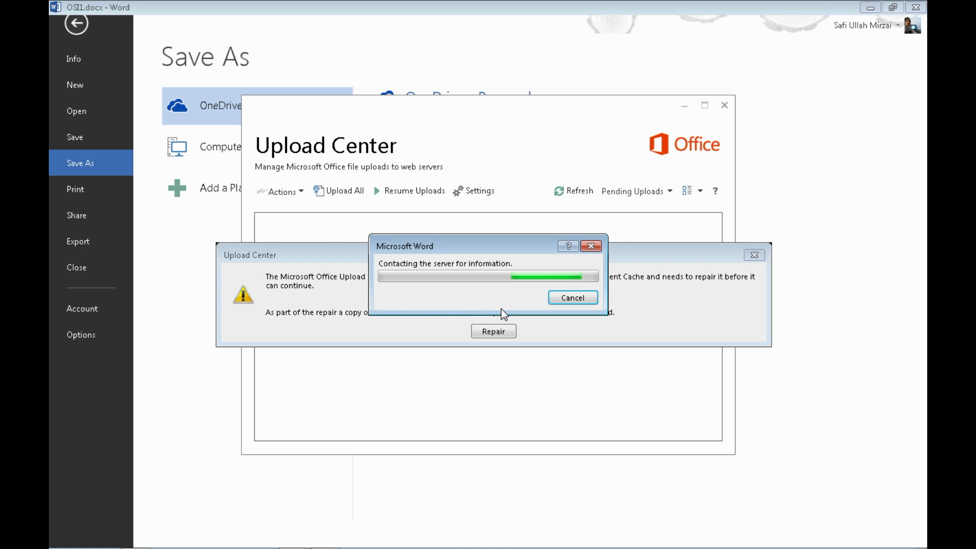
click(565, 299)
click(491, 333)
click(478, 326)
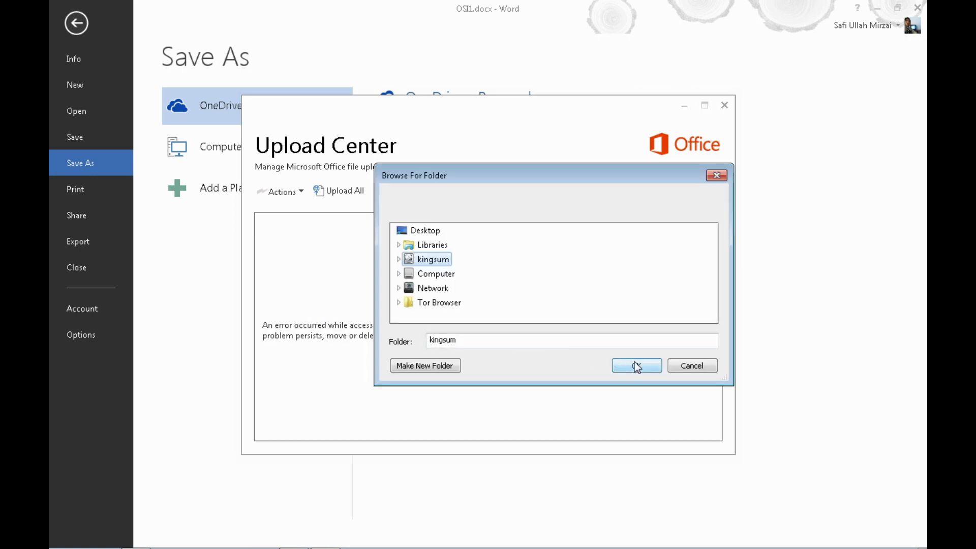
click(686, 367)
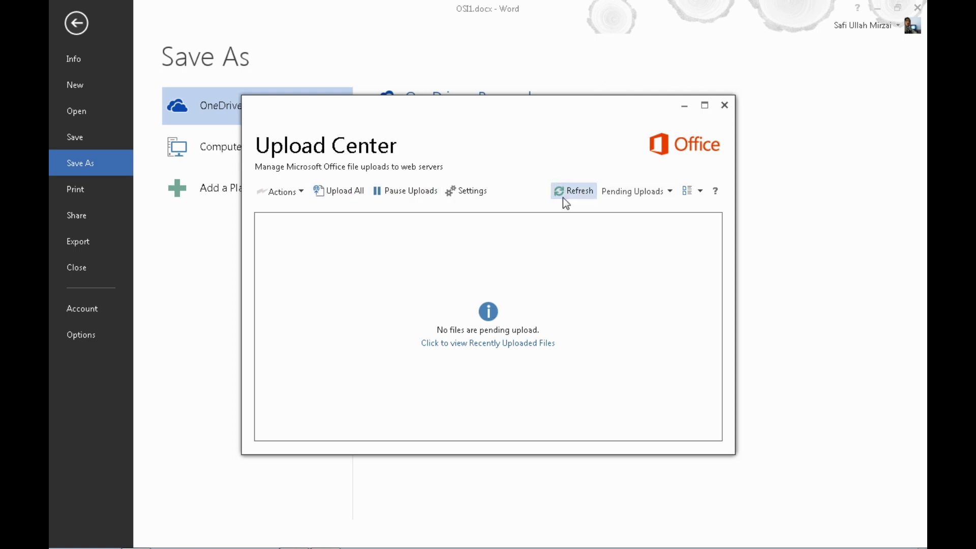
Upload all pending files, check Recently Uploaded, and close Upload Center
click(323, 193)
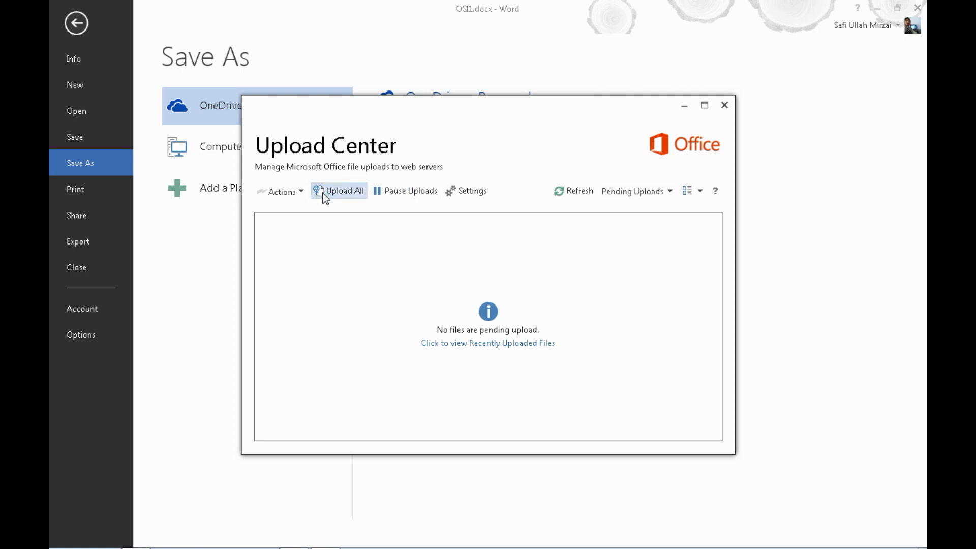
click(498, 343)
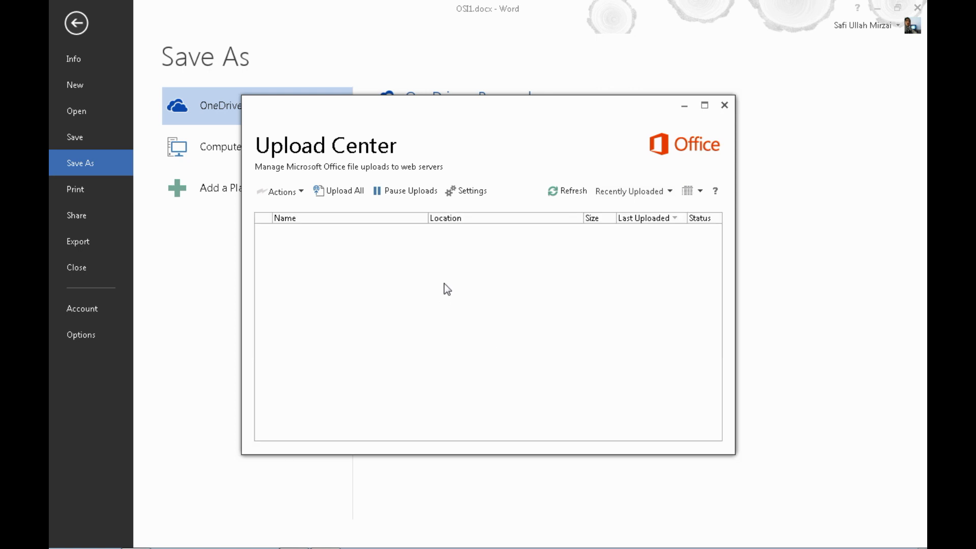
click(725, 105)
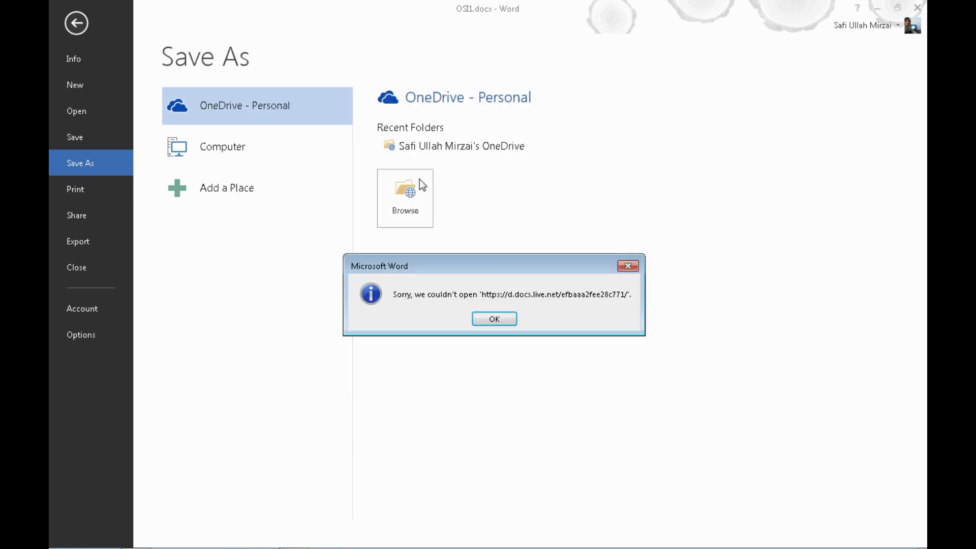
Dismiss the error, cancel the local Save As dialog, and browse OneDrive - Personal again
click(494, 319)
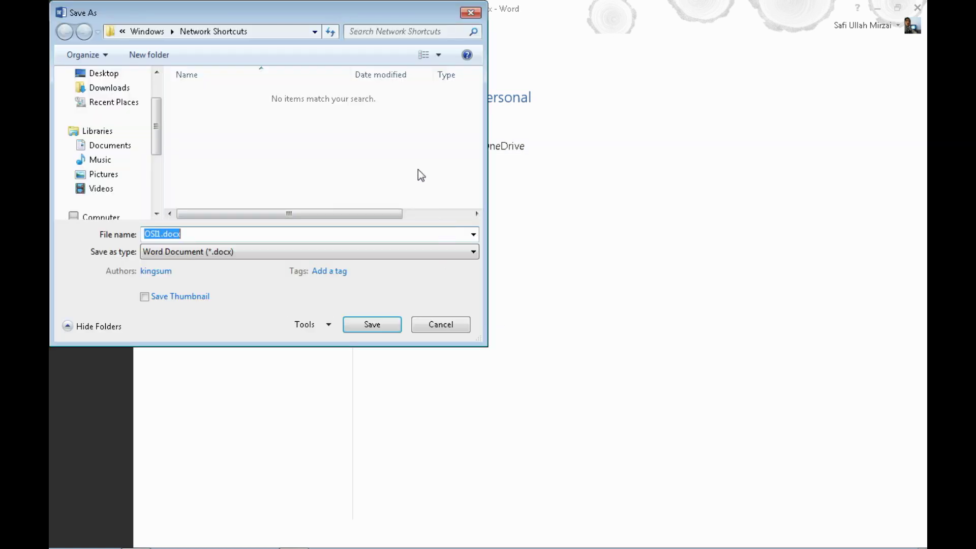
click(450, 329)
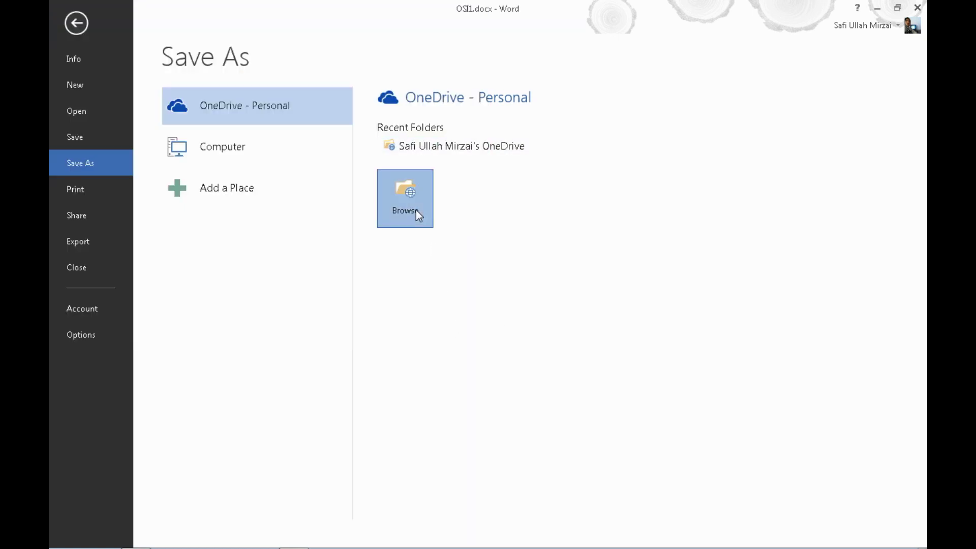
click(416, 209)
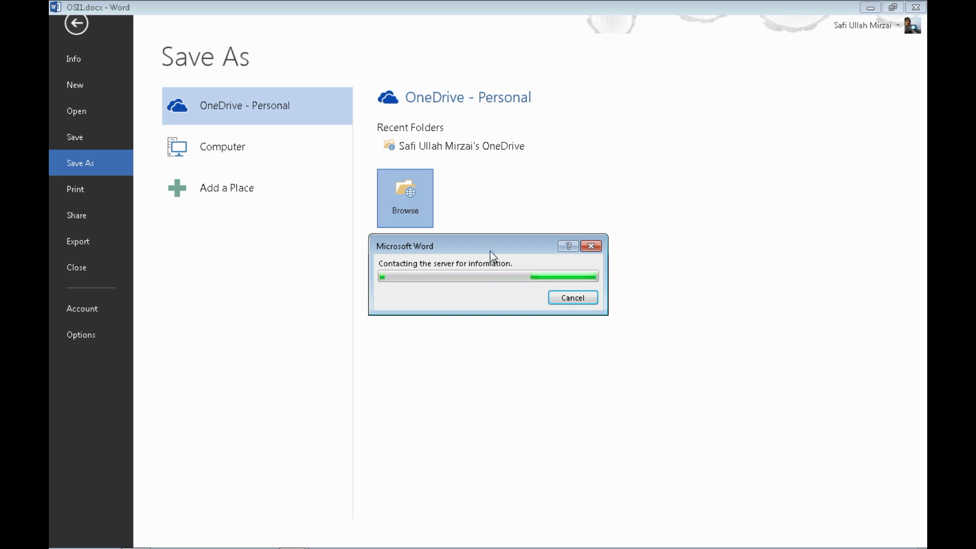
Try launching 'chrome' and then 'Ie' from the Run box, then close it
key(super+r)
text(chro)
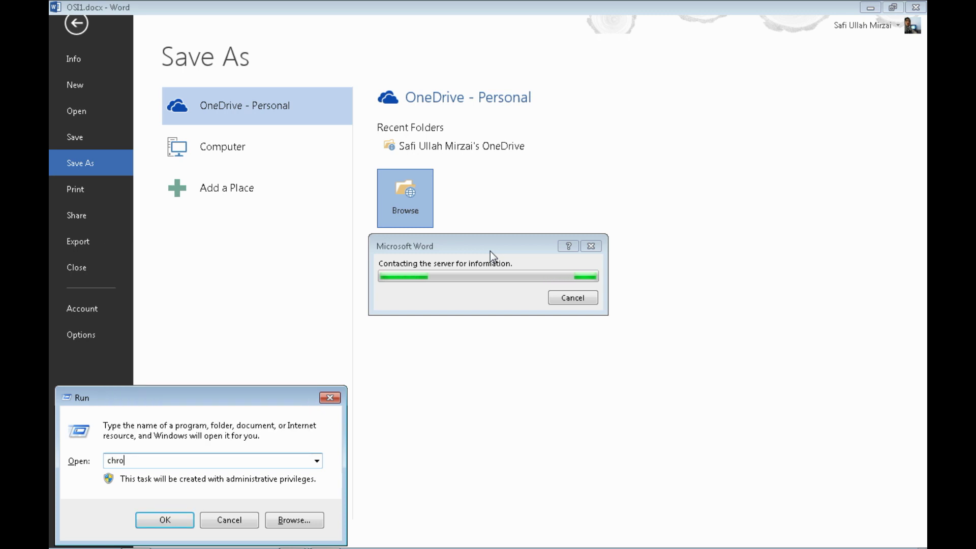
text(me)
key(BackSpace)
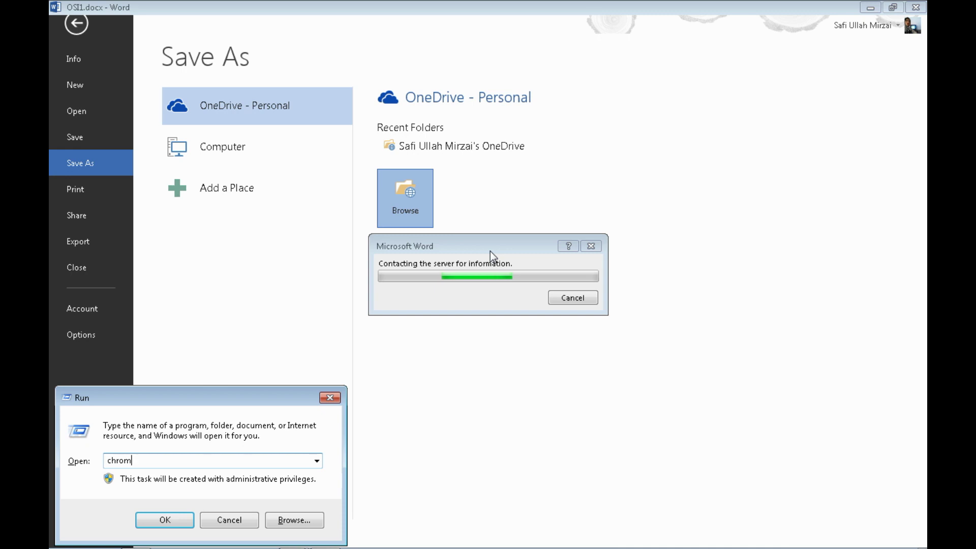
key(BackSpace)
key(BackSpace)
key(BackSpace)
text(Ie)
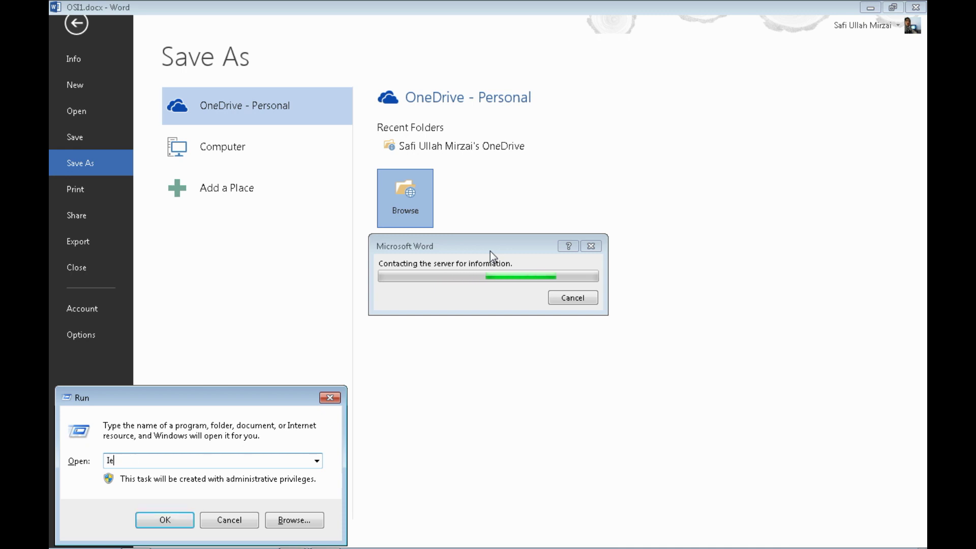
key(Return)
key(Return)
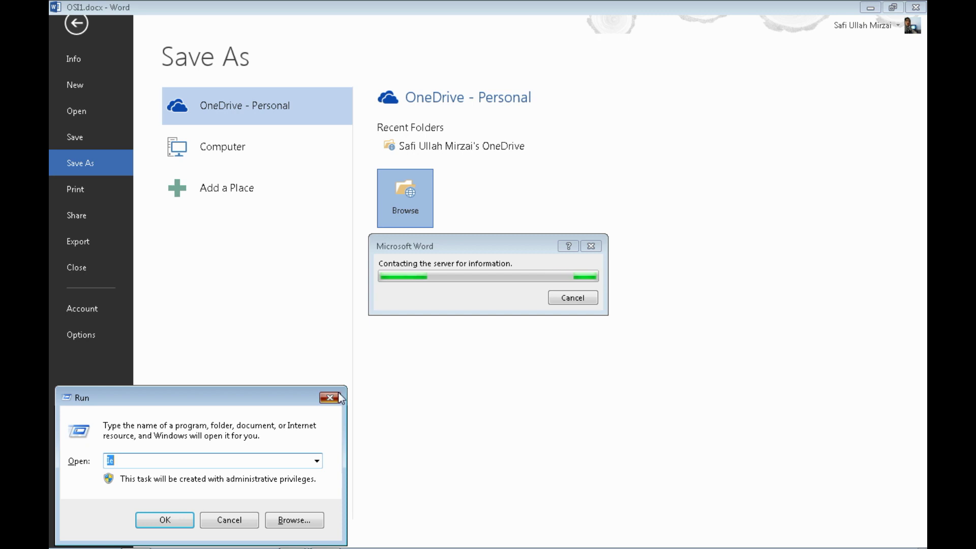
click(335, 397)
Open a fresh Internet Explorer window from the taskbar and start entering a web address
click(104, 539)
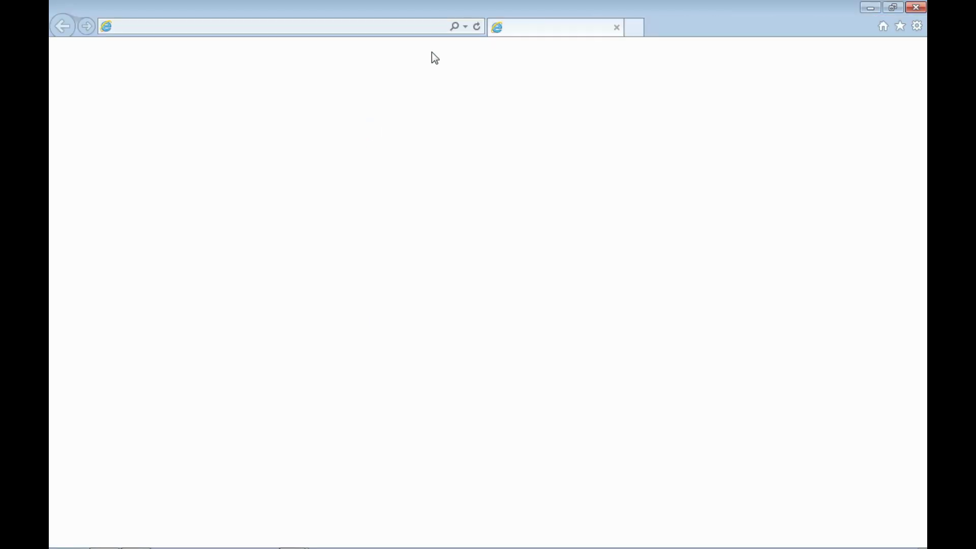
click(617, 27)
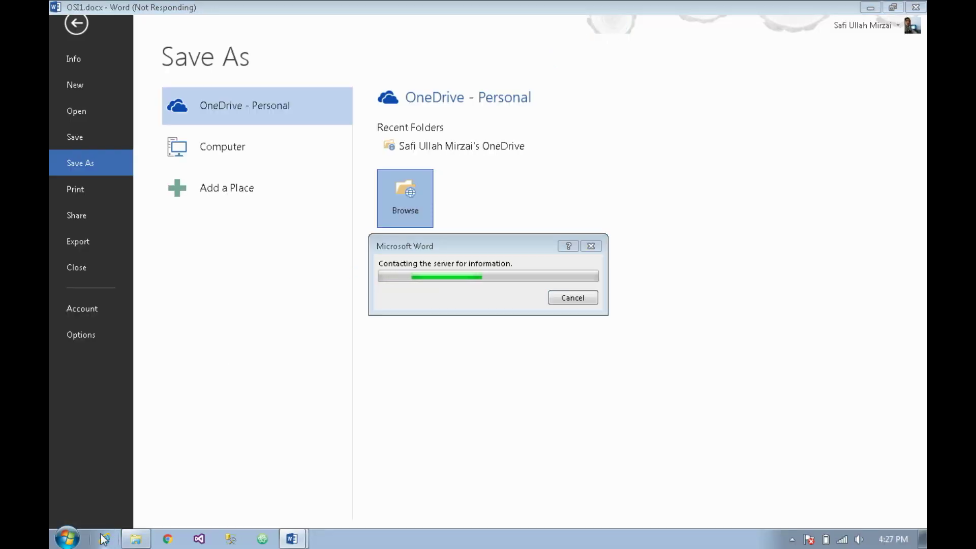
click(104, 538)
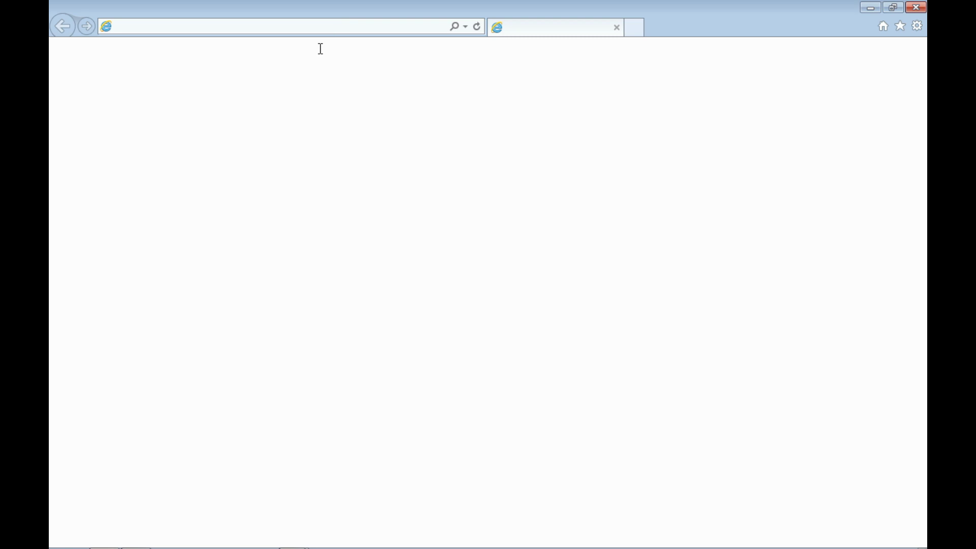
click(316, 29)
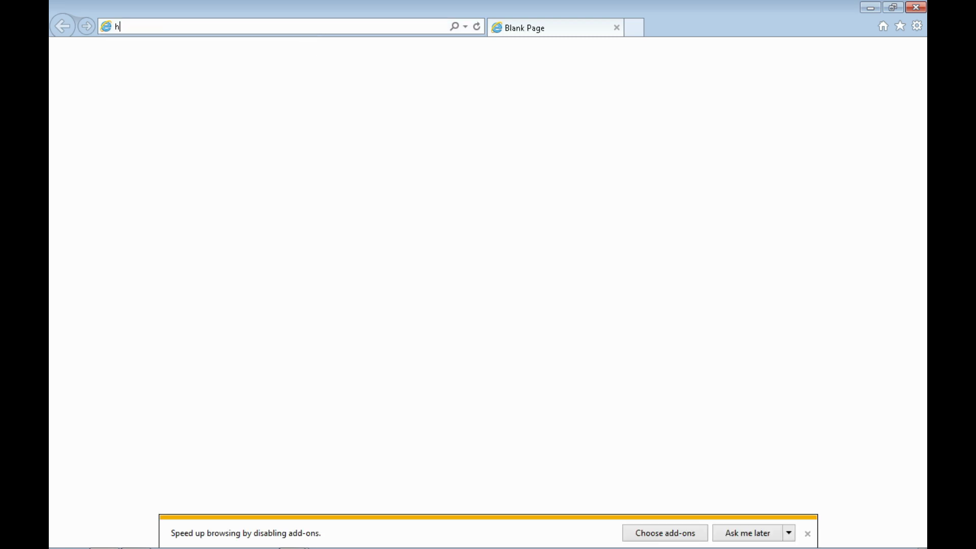
Go to hotmail.com, postpone the add-ons suggestion, and submit the account e-mail
text(hotmail.com)
key(Return)
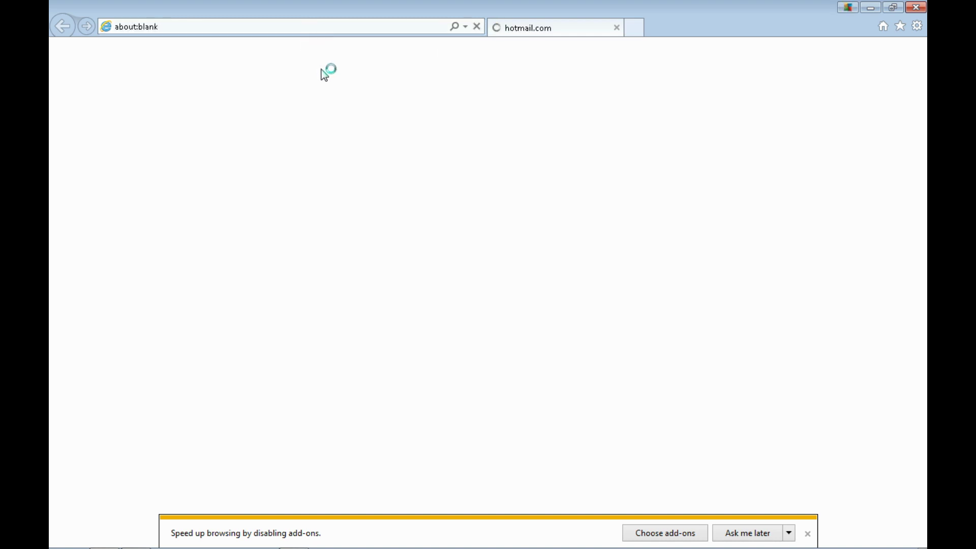
click(747, 533)
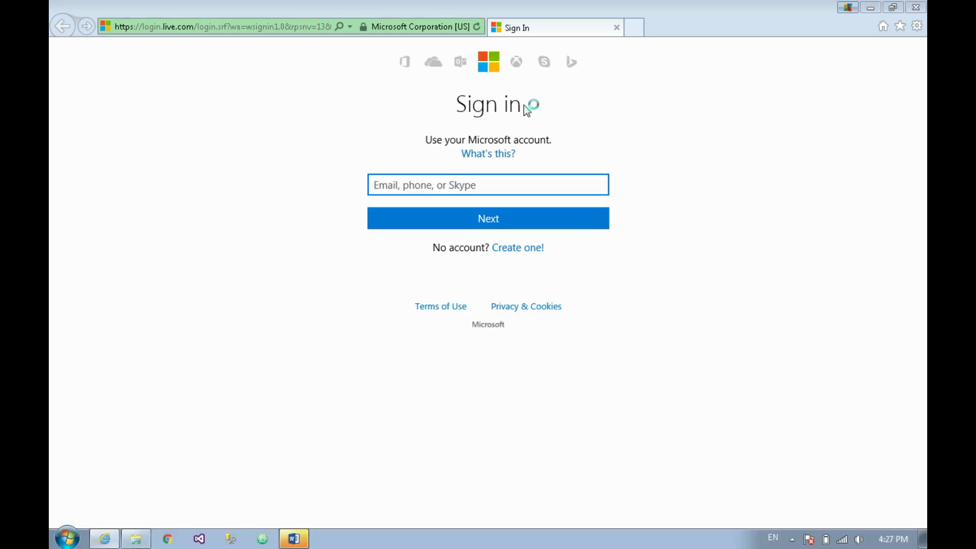
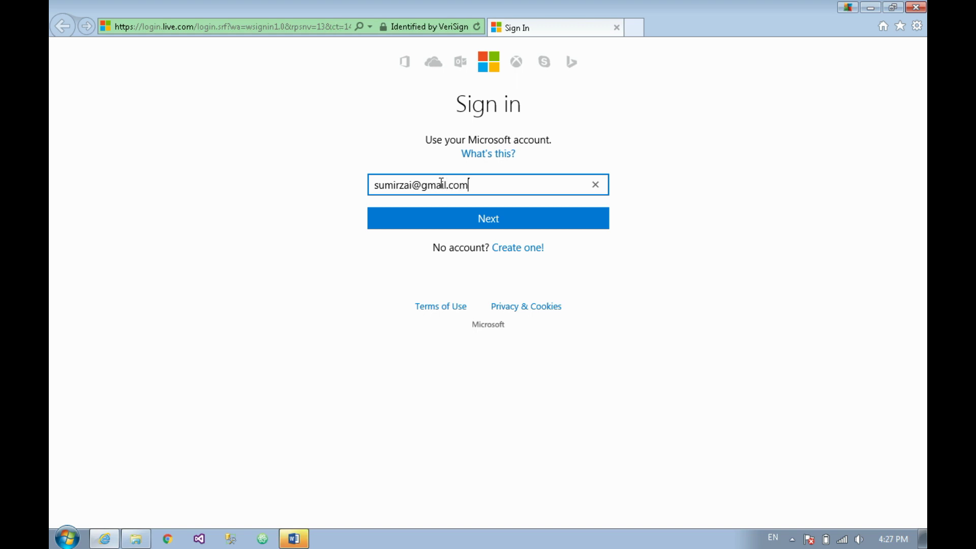
key(Return)
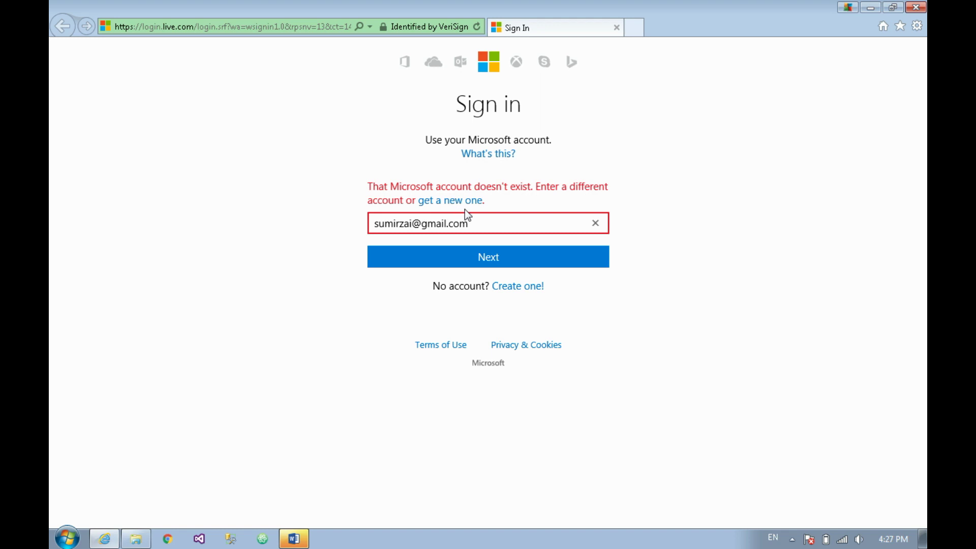
Correct the e-mail's domain to hotmail and resubmit it
click(445, 226)
key(Delete)
key(BackSpace)
key(BackSpace)
key(BackSpace)
key(BackSpace)
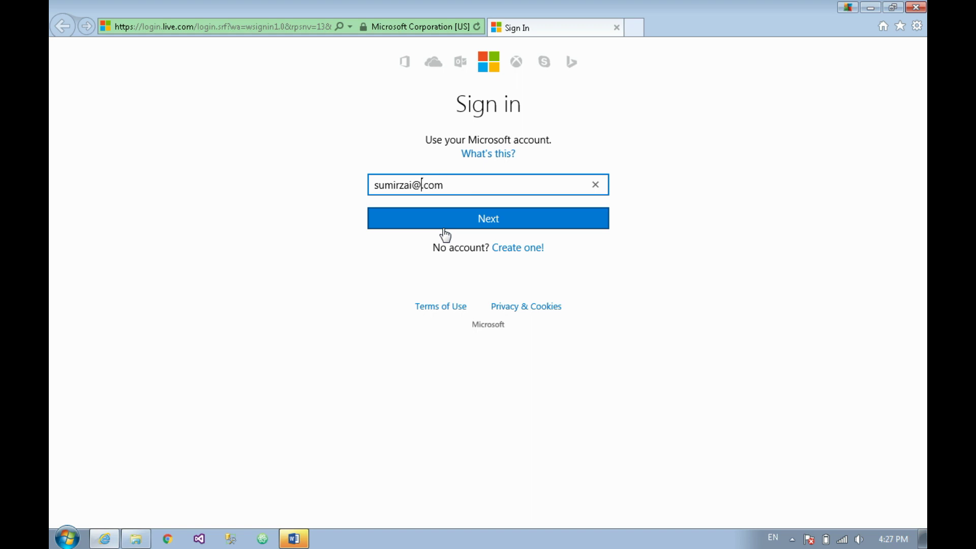
text(hotmail)
click(444, 228)
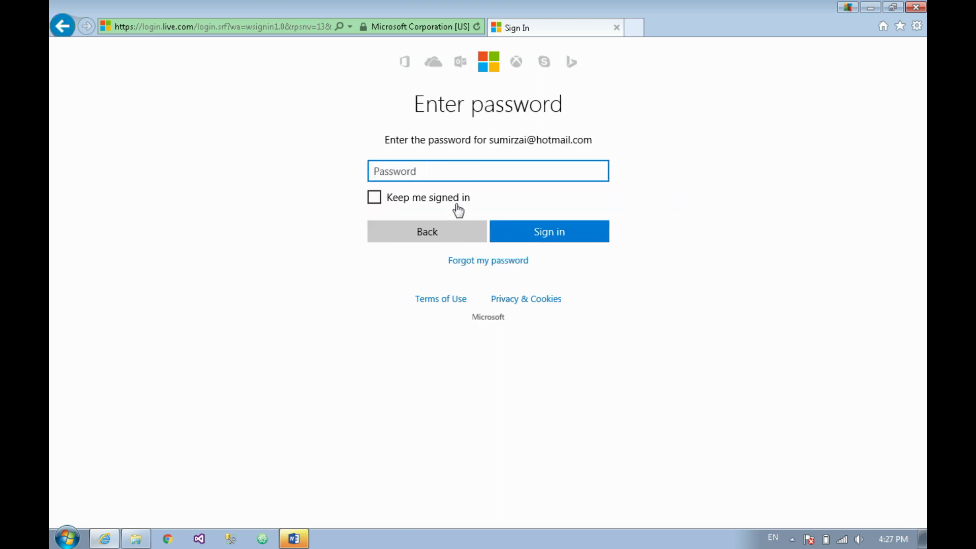
Sign in with the account password and dismiss the save-password prompt
text(•••••••••)
key(Return)
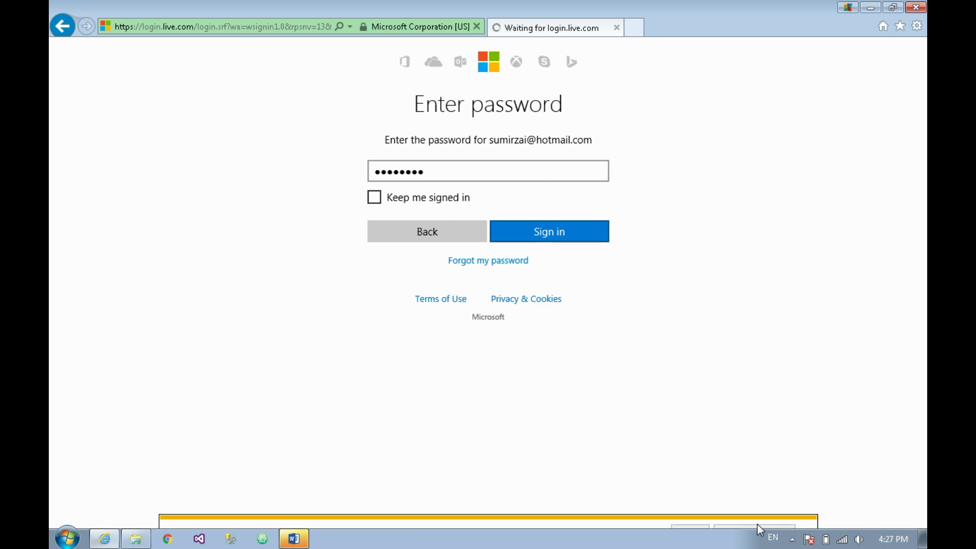
click(743, 528)
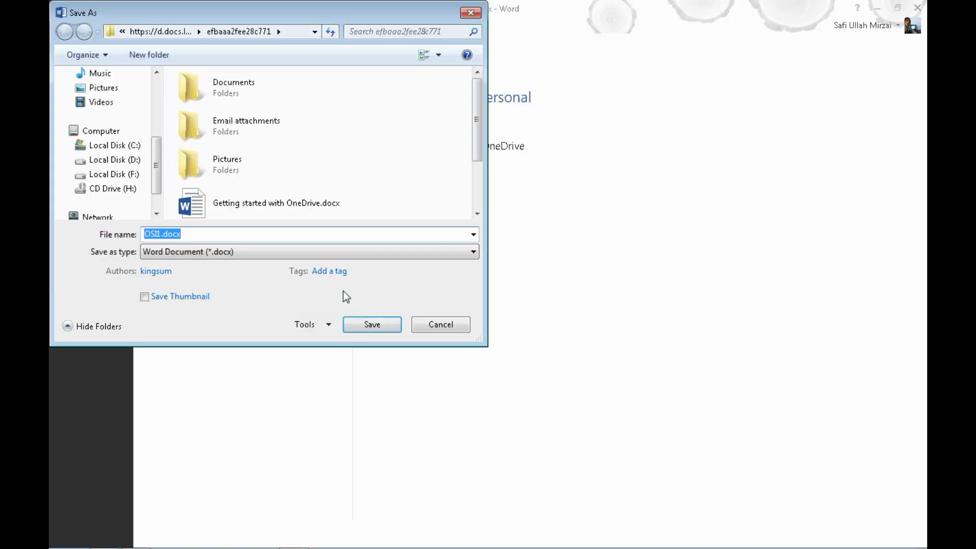
Save OSI1.docx to the top OneDrive folder, retrying after the location-not-available error
click(376, 328)
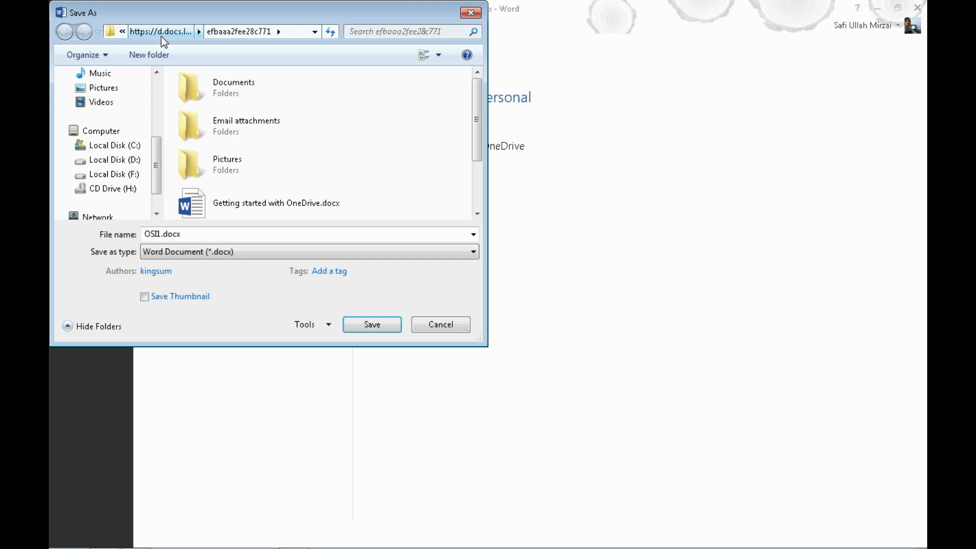
right_click(177, 31)
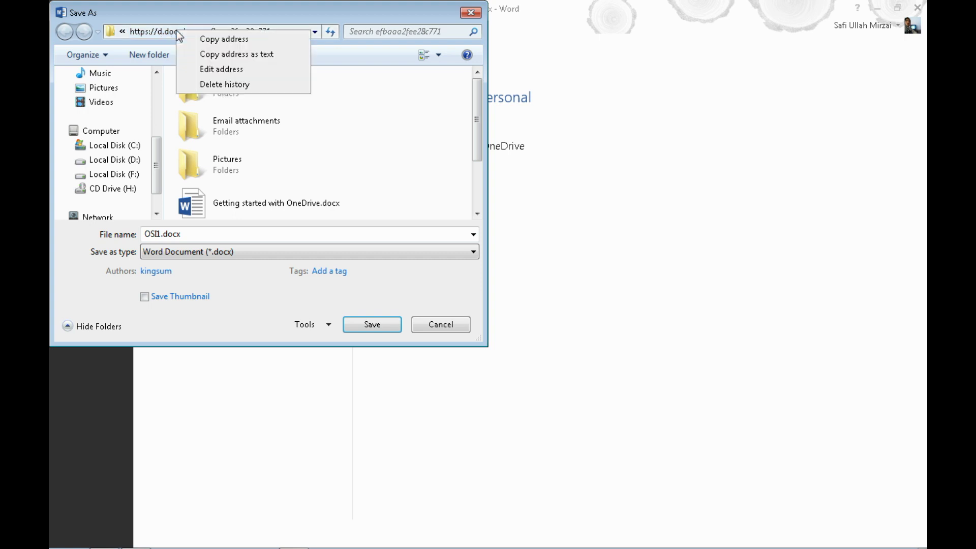
click(168, 34)
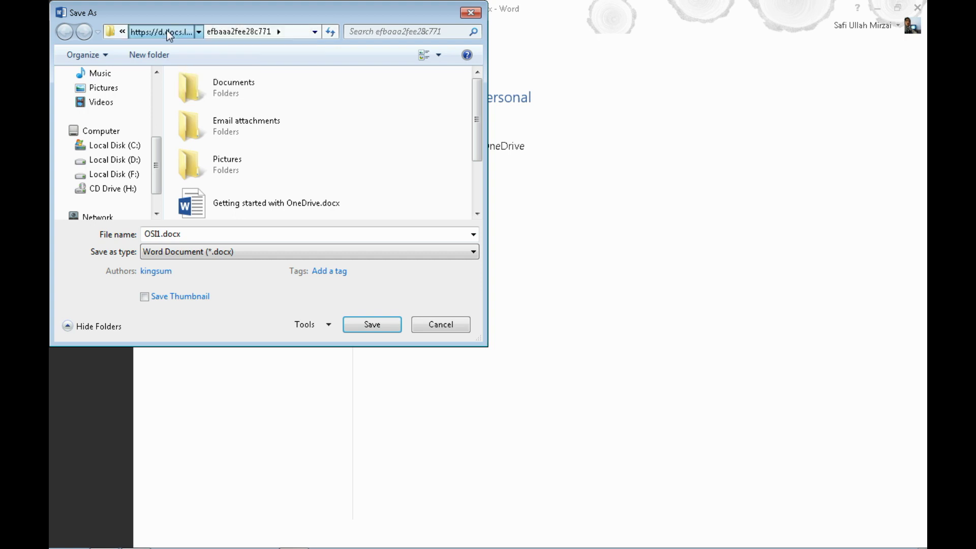
click(169, 34)
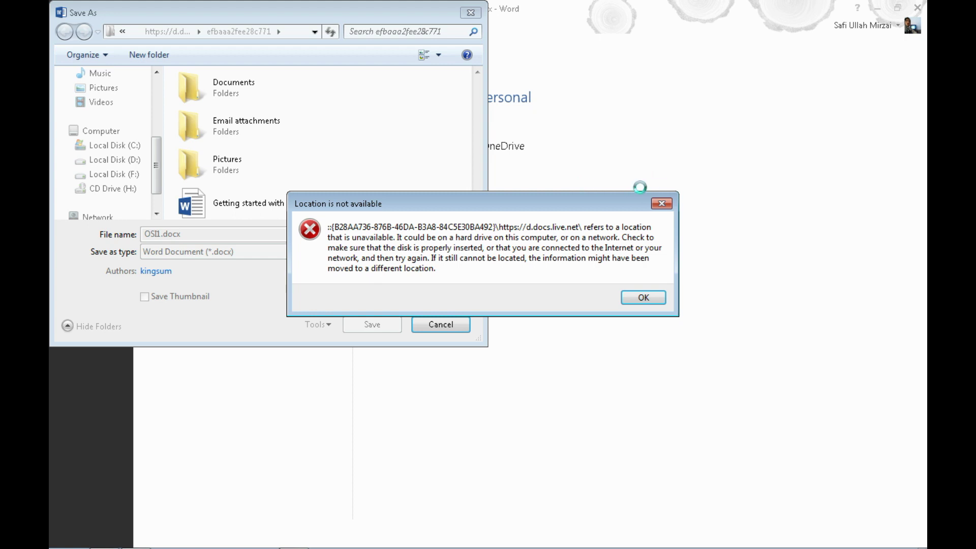
click(644, 299)
mouse_move(271, 544)
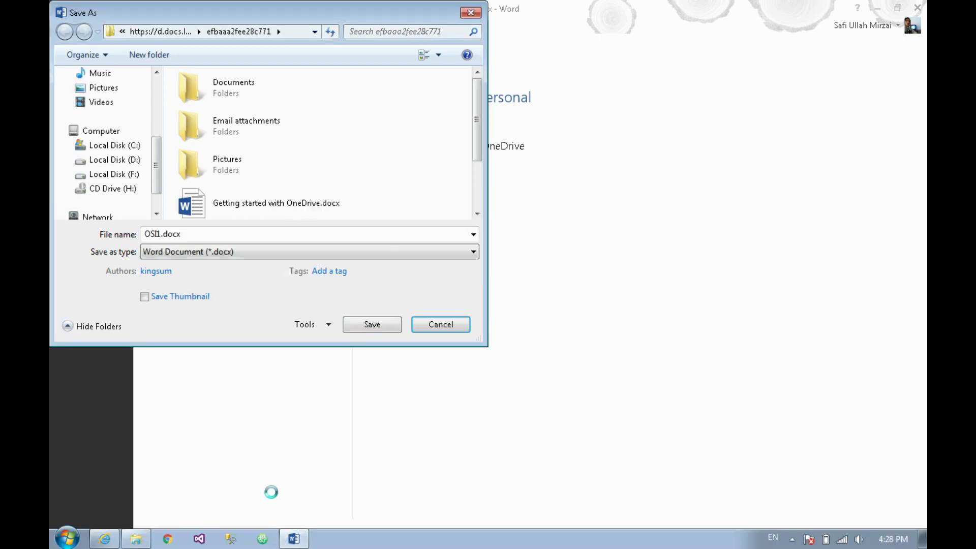
click(370, 328)
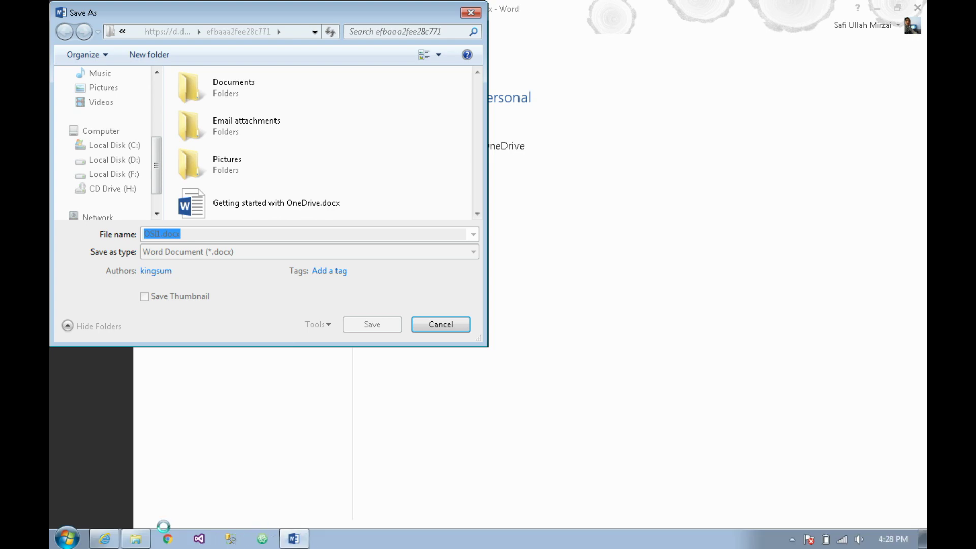
click(105, 539)
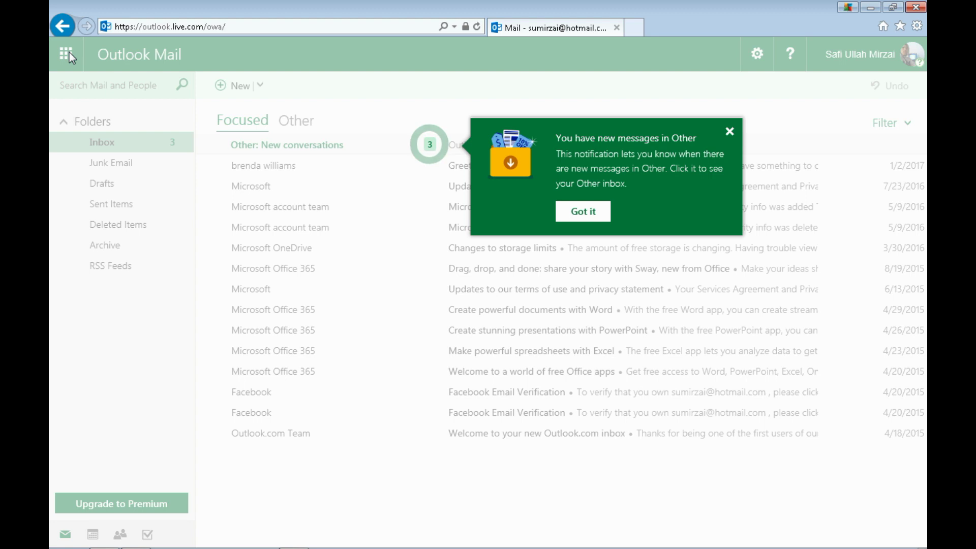
Open OneDrive from Outlook.com's app launcher, then return to Word's Share page
click(594, 210)
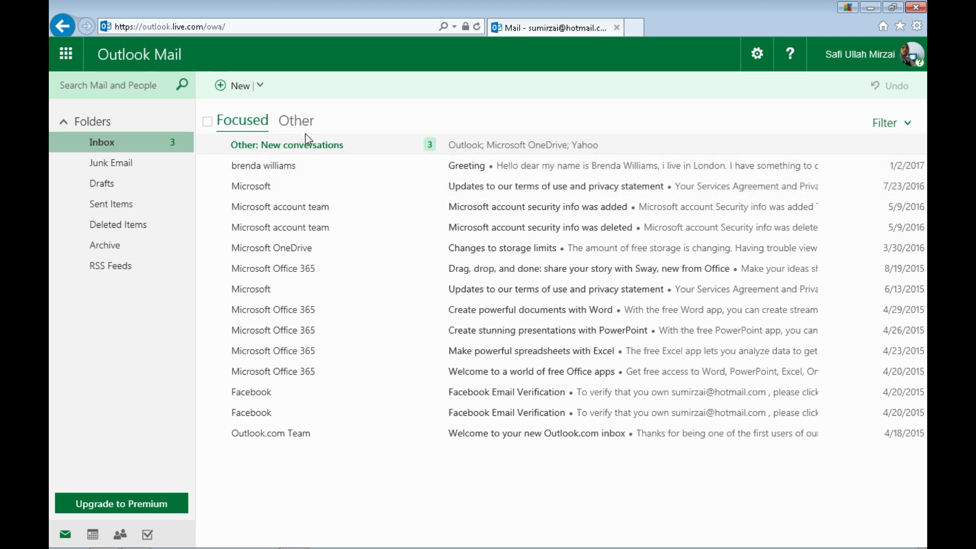
click(70, 61)
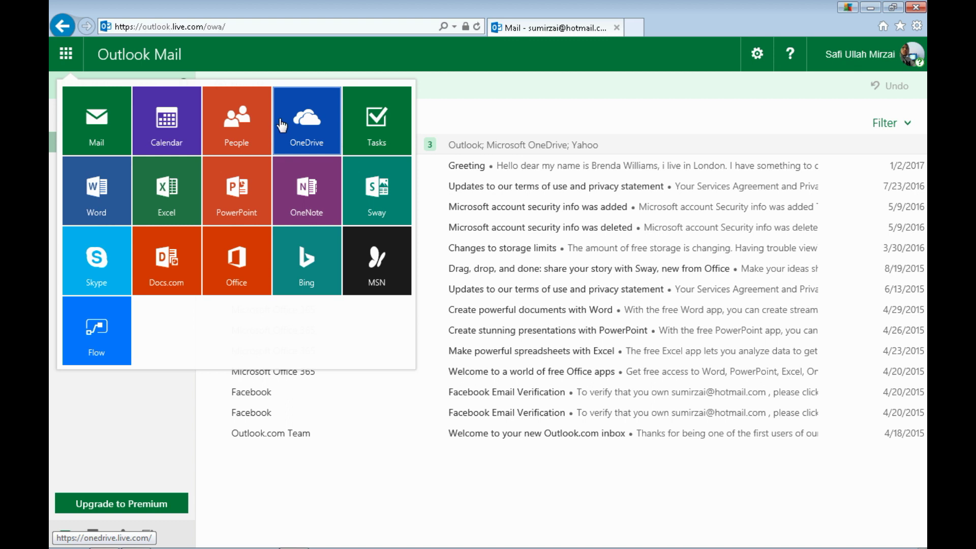
click(305, 141)
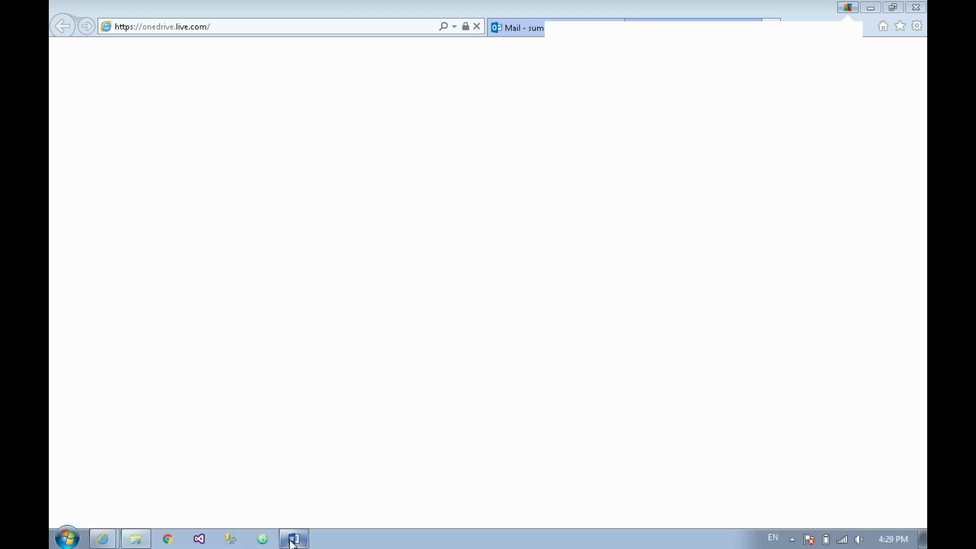
click(293, 541)
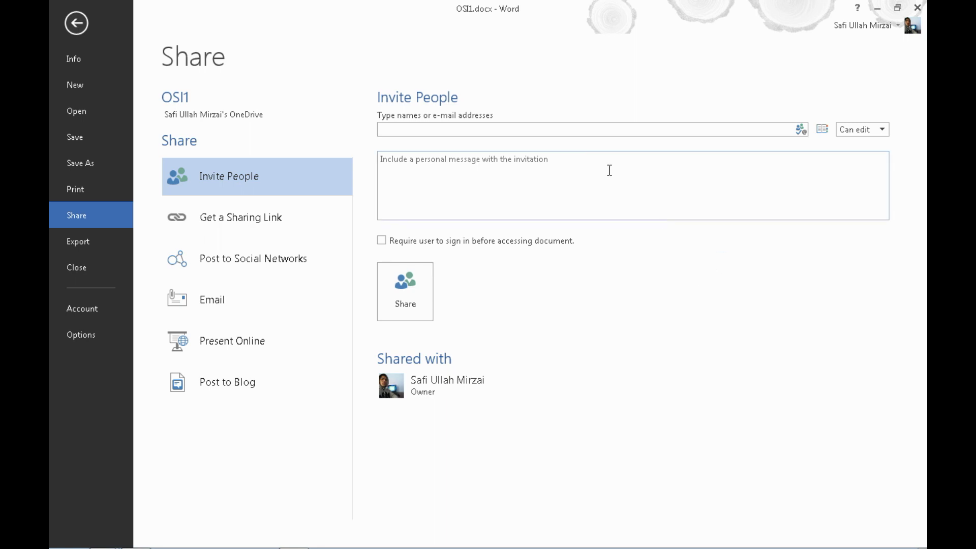
Enter the recipient's Gmail address as an OSI1 invitee, keeping Can edit permission
click(537, 130)
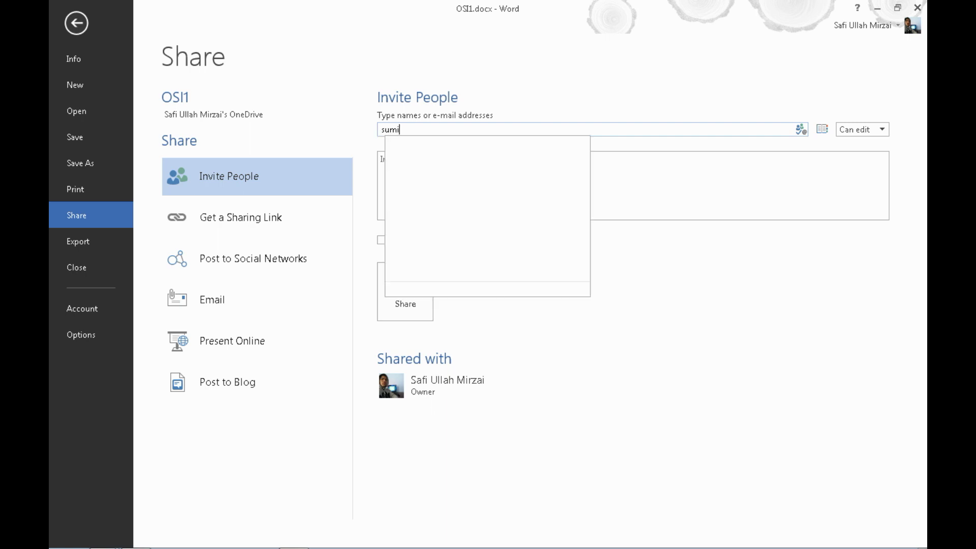
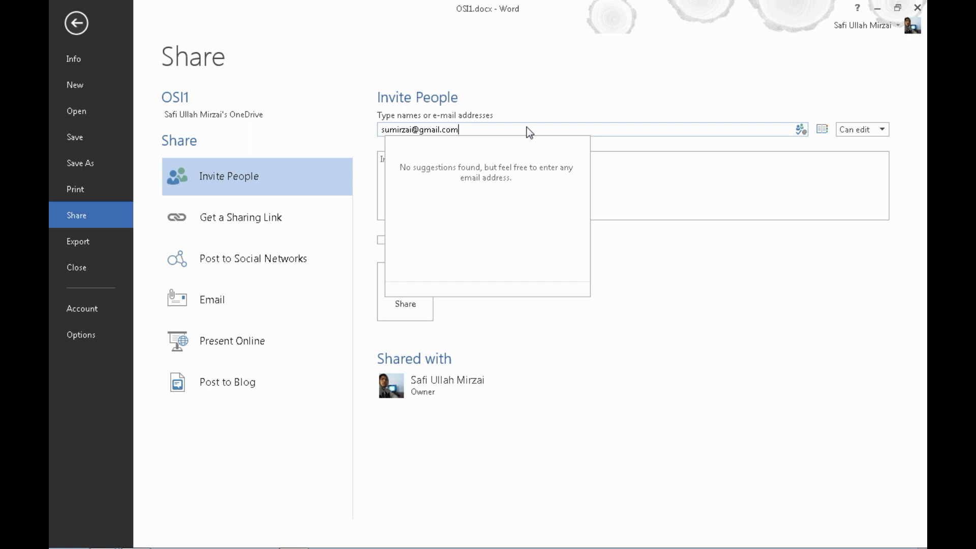
click(679, 198)
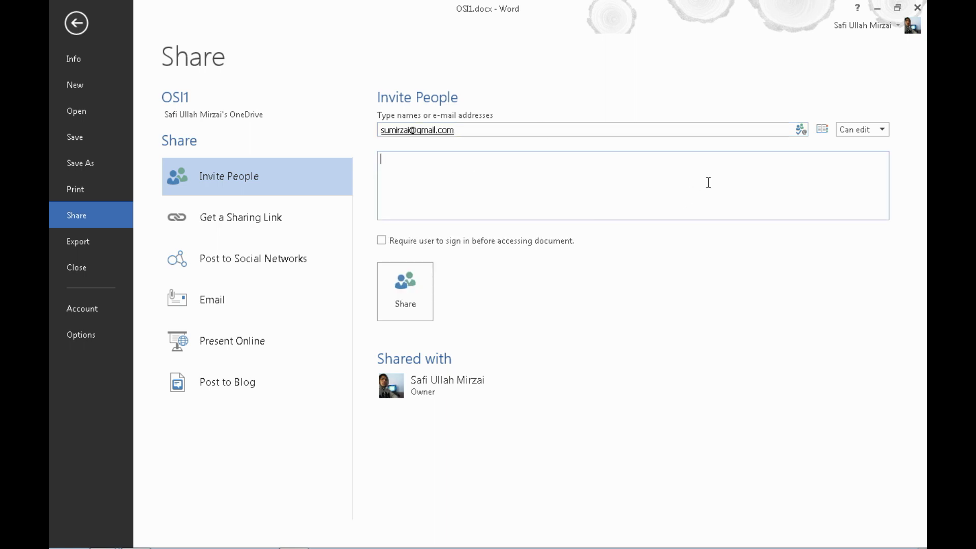
click(878, 129)
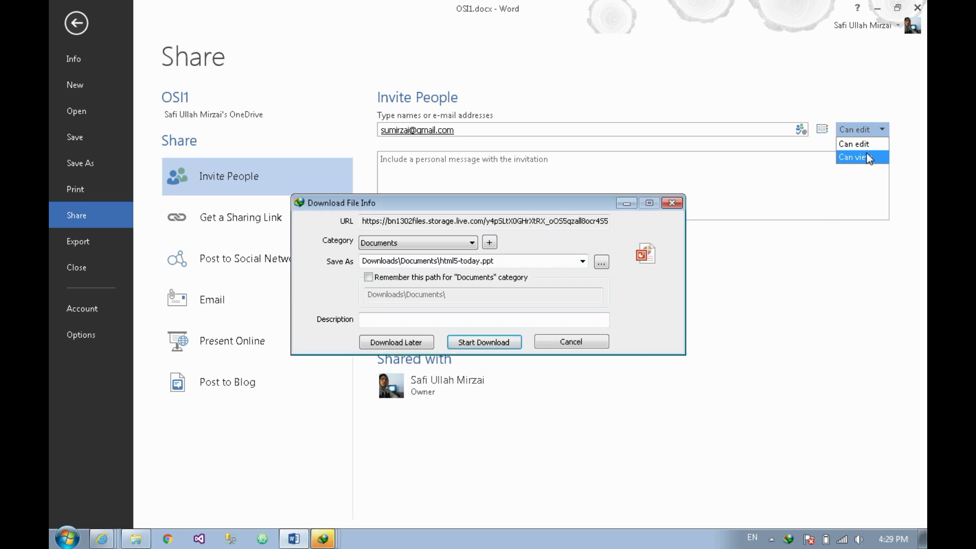
click(867, 142)
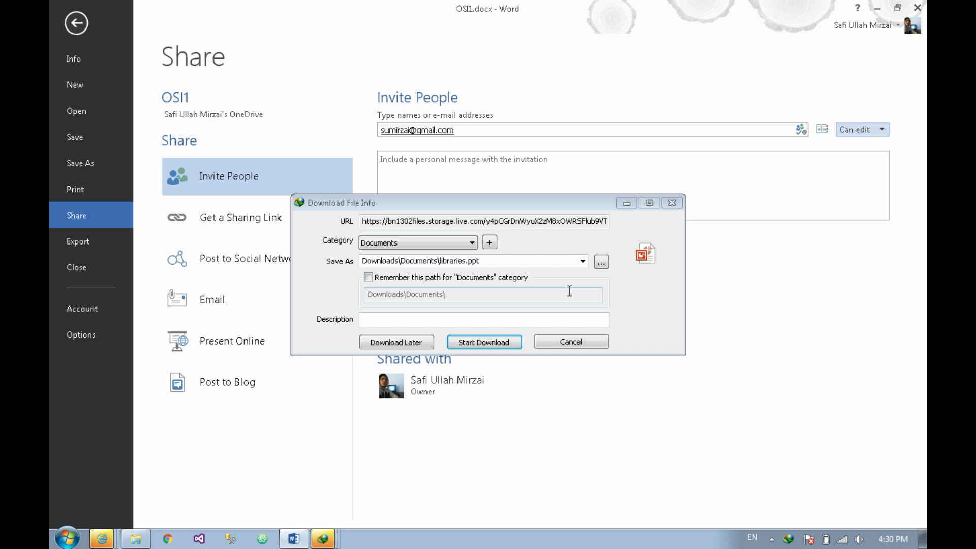
Close all IDM download prompts, keeping the site excluded, and confirm cancelling the downloads
click(570, 341)
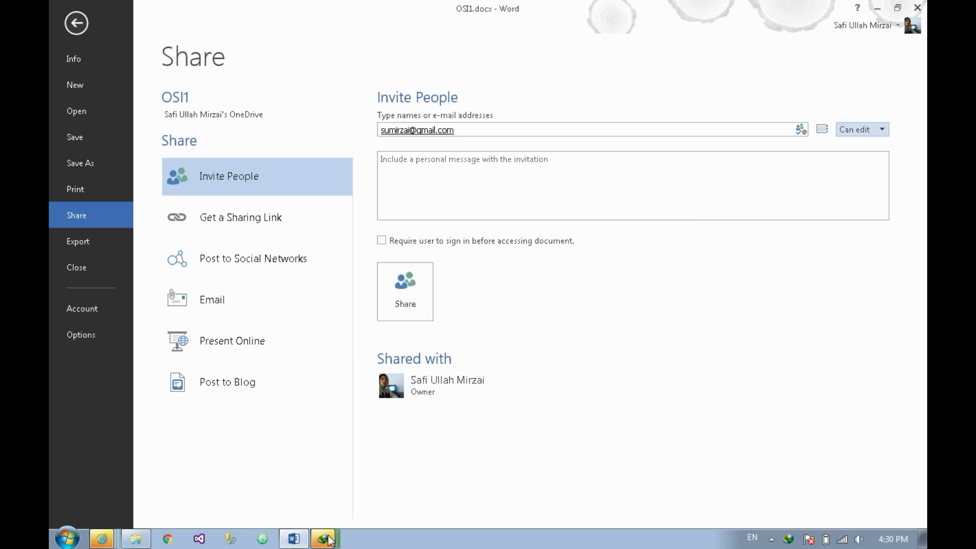
click(323, 538)
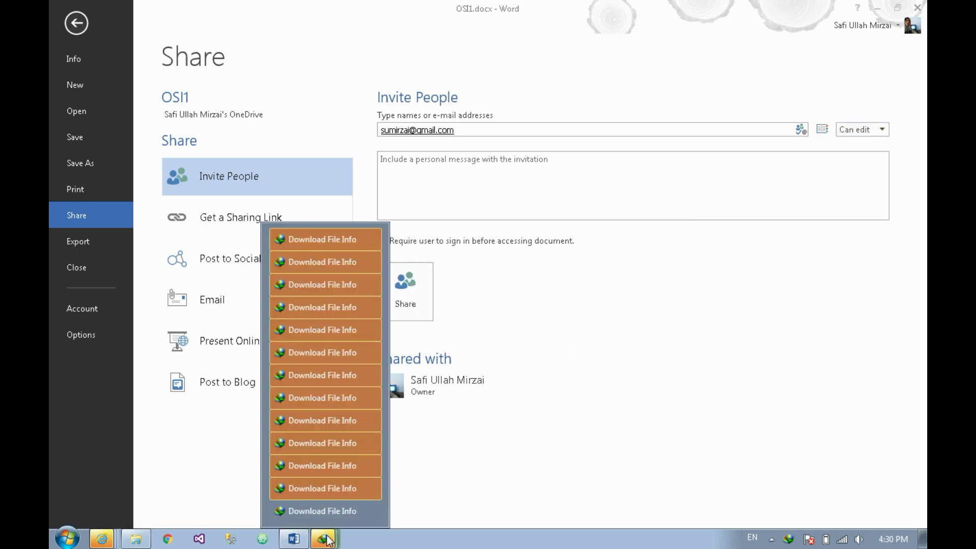
right_click(328, 534)
click(328, 517)
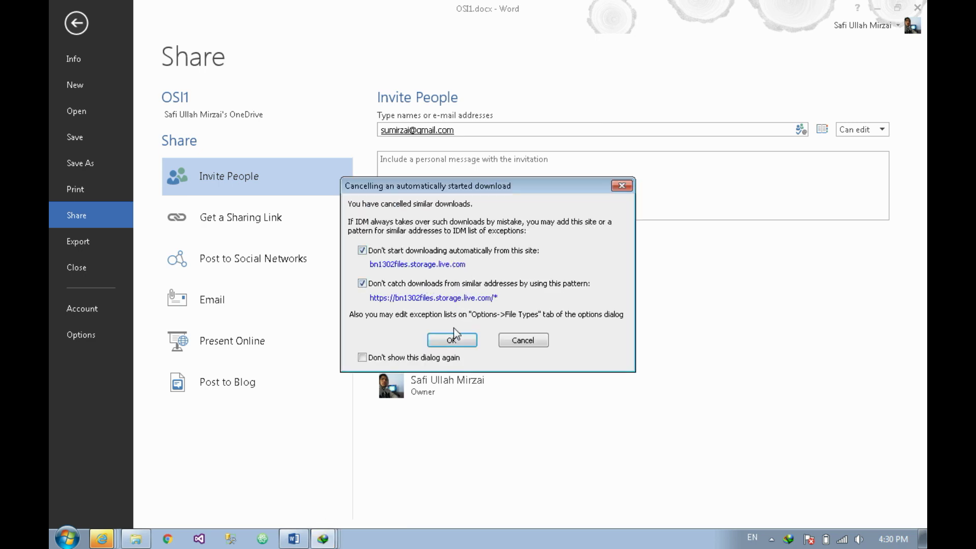
click(362, 250)
click(428, 250)
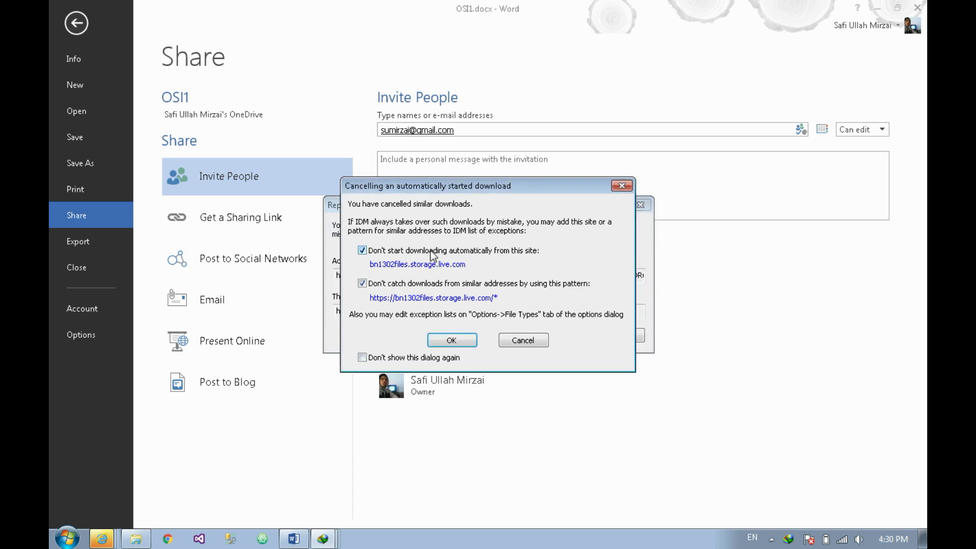
click(440, 343)
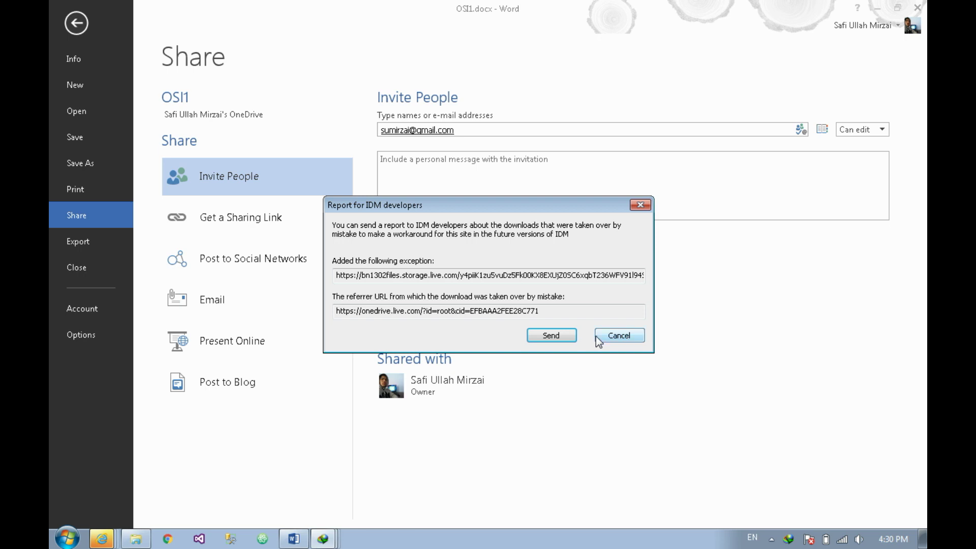
Decline every IDM developer report without sending, returning to the invitee's permission choices
click(623, 337)
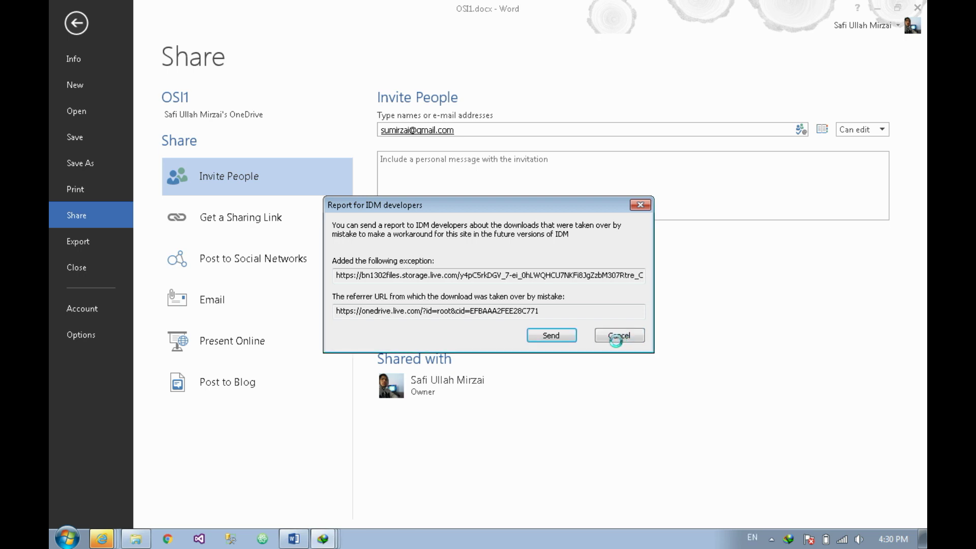
click(623, 336)
click(623, 337)
click(622, 335)
click(621, 334)
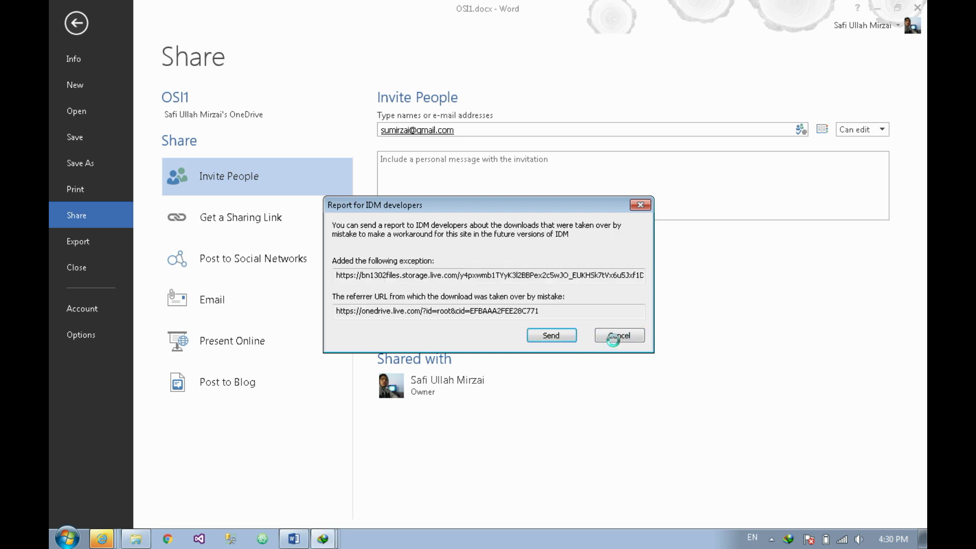
click(624, 336)
click(624, 336)
click(624, 337)
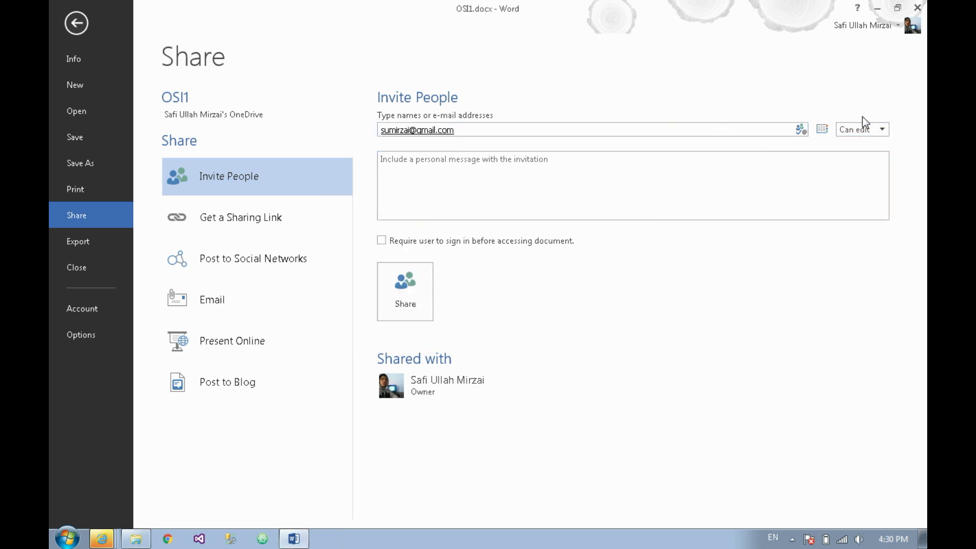
click(882, 130)
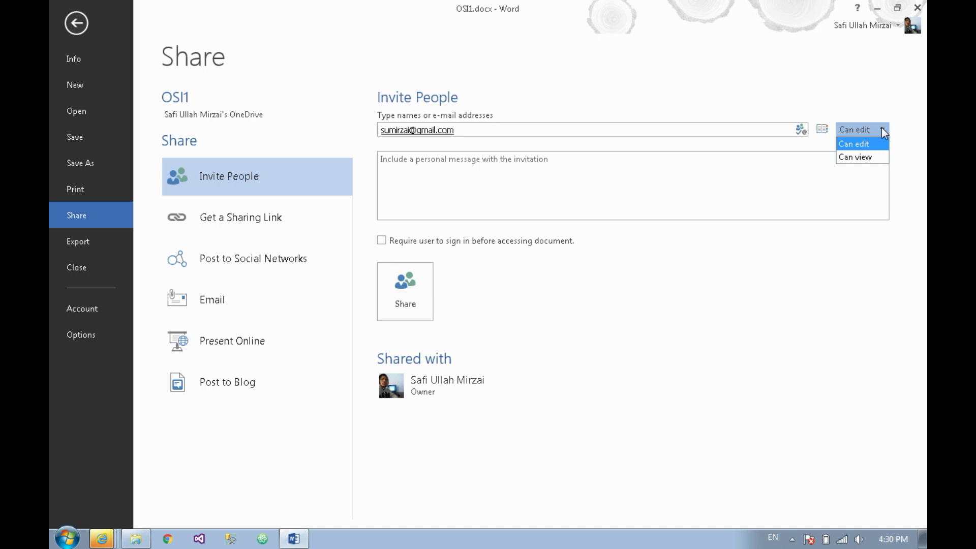
Share OSI1 with Can edit and the note 'This was by MS word.'
click(881, 128)
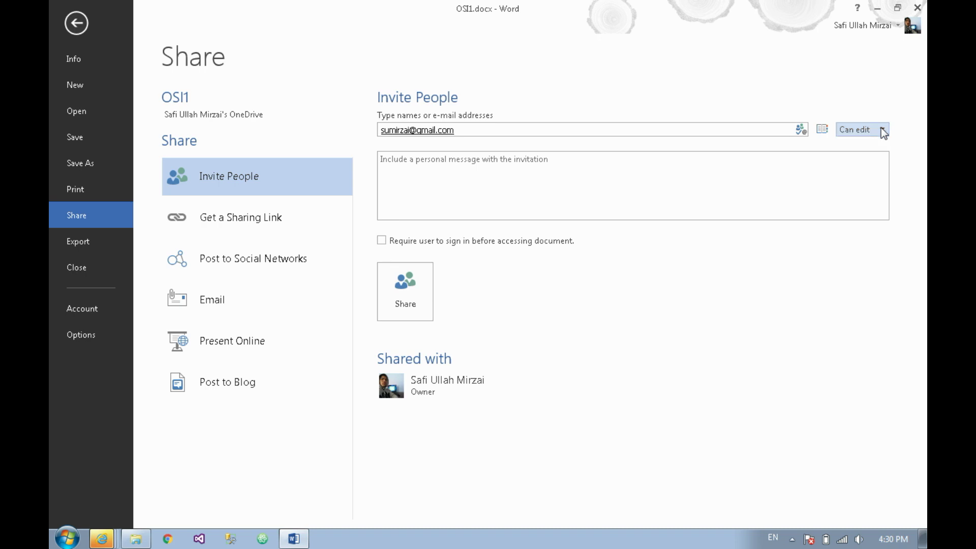
click(707, 182)
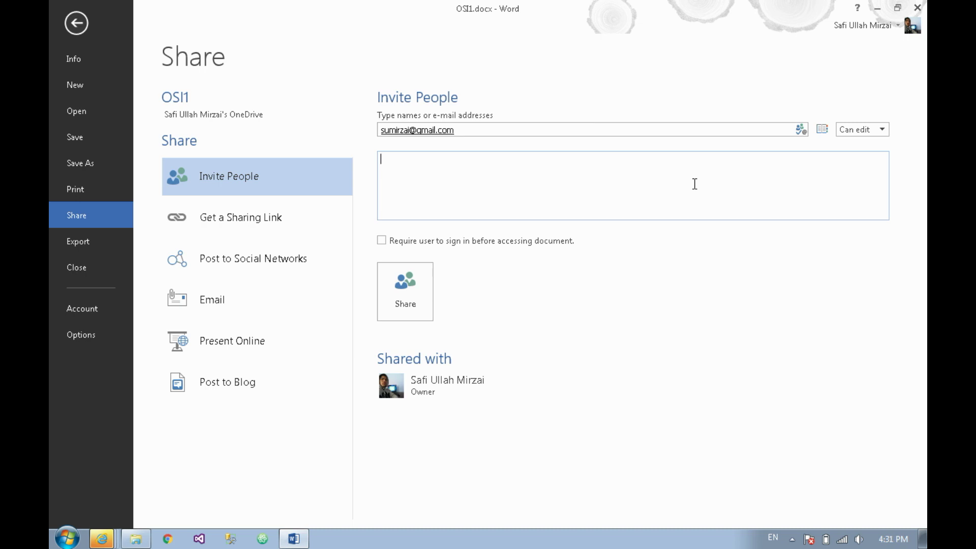
text(This is)
key(BackSpace)
key(BackSpace)
text(was )
text(by MS word.)
click(416, 293)
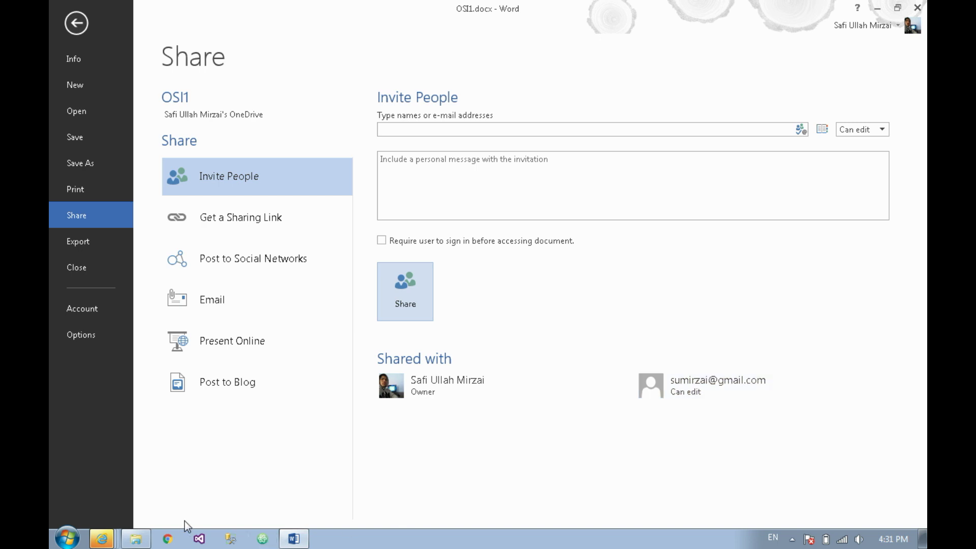
click(112, 542)
mouse_move(153, 511)
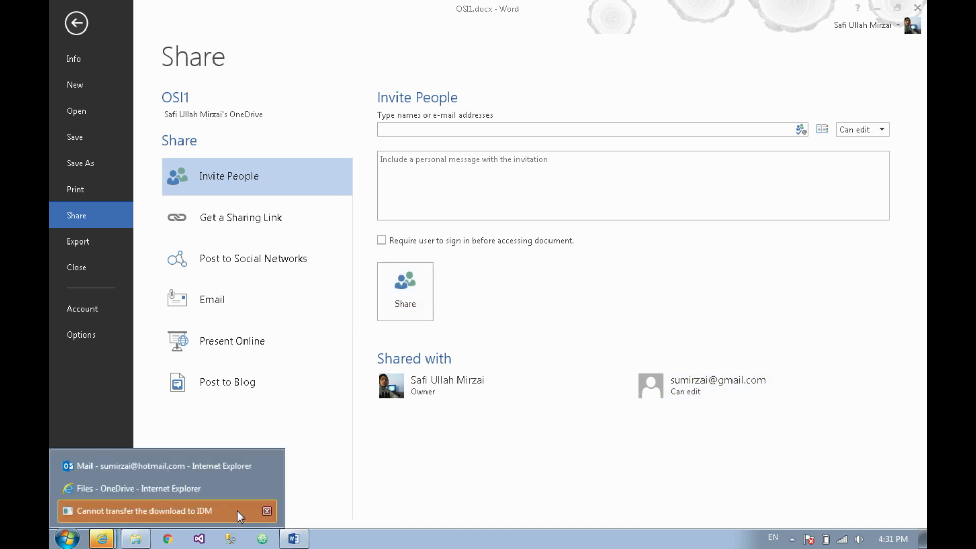
Bring OneDrive forward, dismiss the IDM notice and AVG popup, and return to OneDrive Files
click(267, 512)
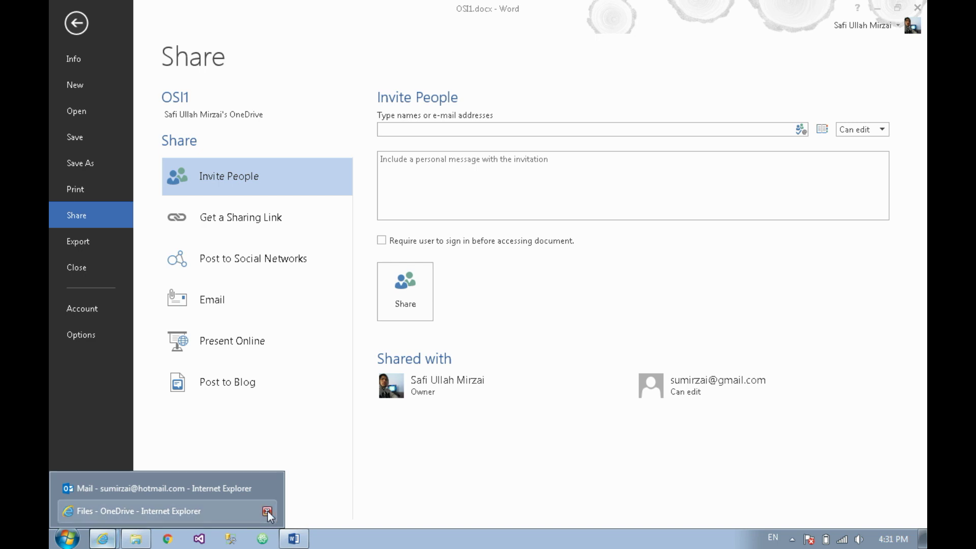
click(203, 514)
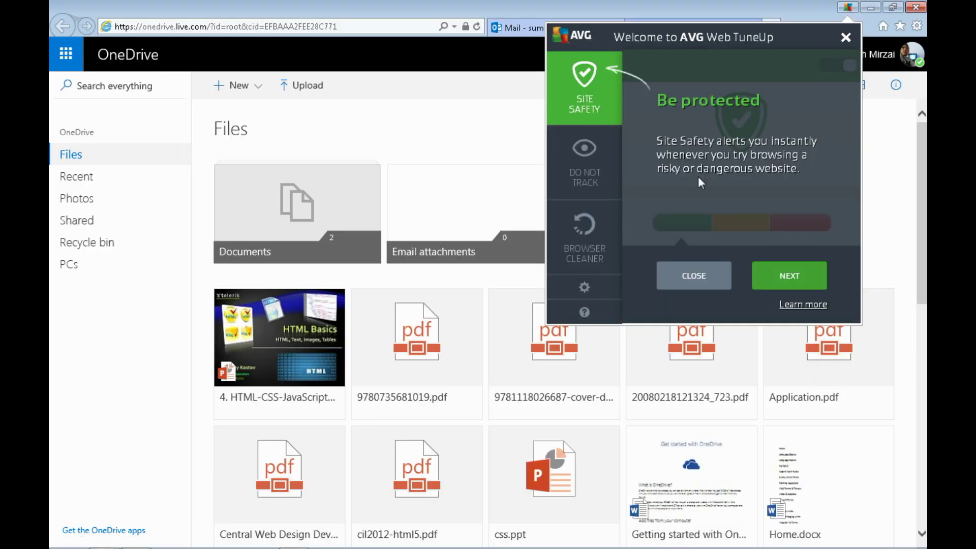
click(675, 278)
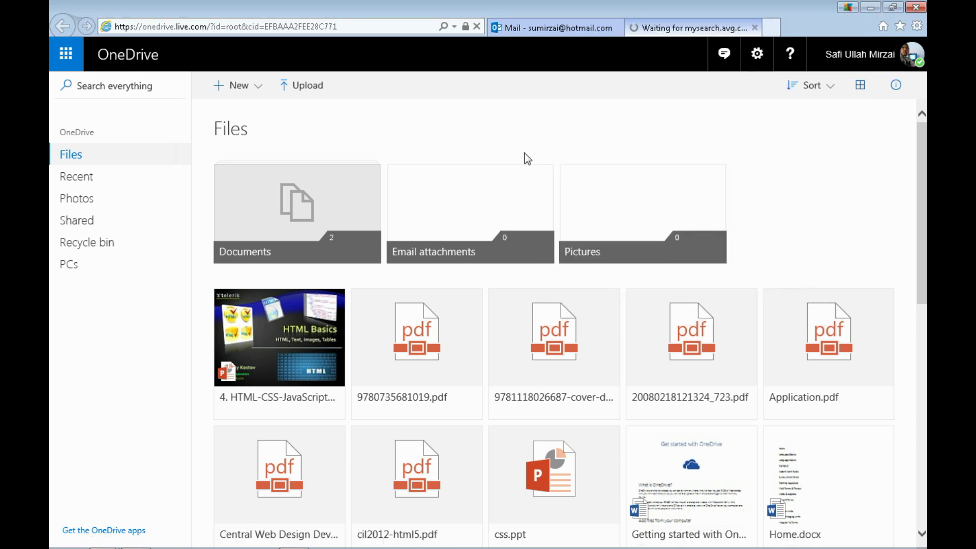
scroll(544, 183, down, 2)
scroll(545, 183, down, 3)
scroll(544, 183, down, 5)
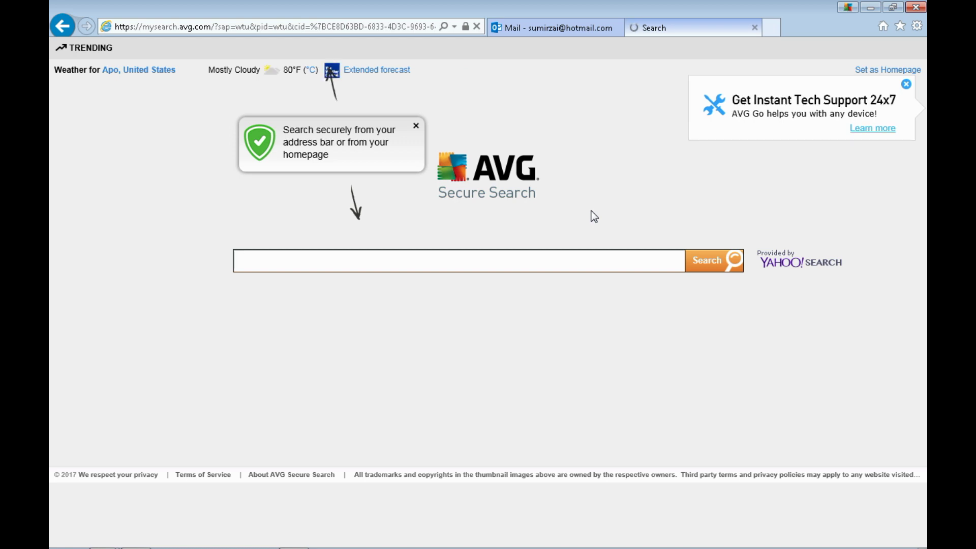
click(68, 22)
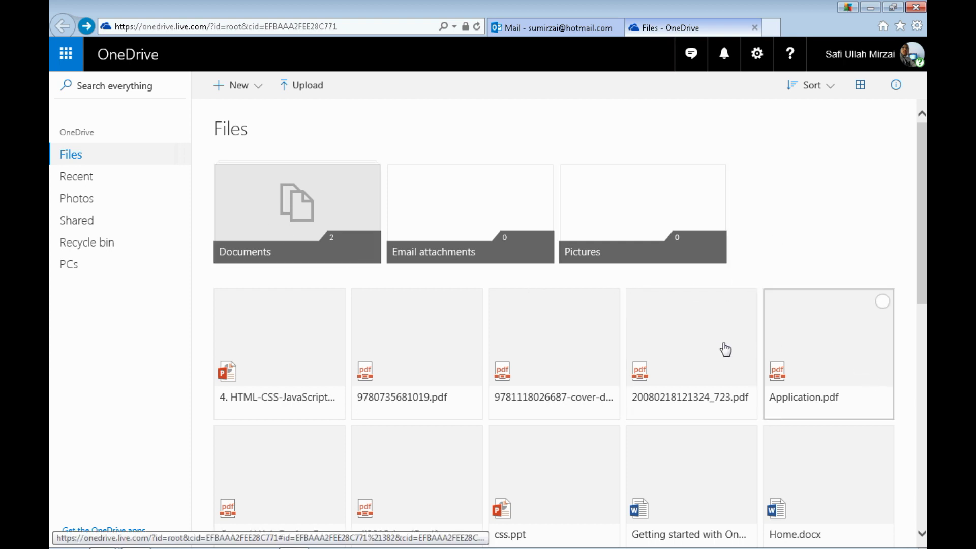
Scroll OneDrive Files to confirm OSI1.docx is stored, then switch to the Mail tab
scroll(822, 482, down, 1)
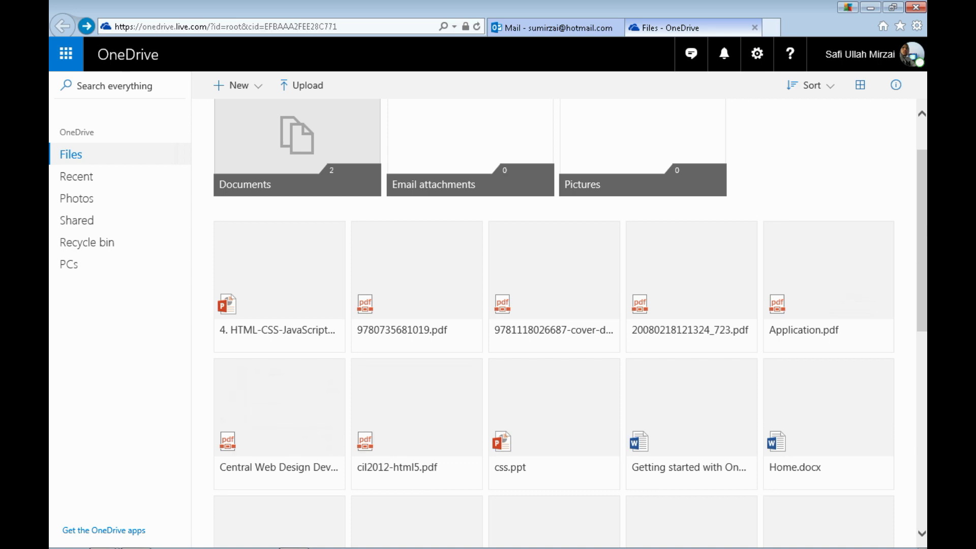
scroll(770, 318, down, 1)
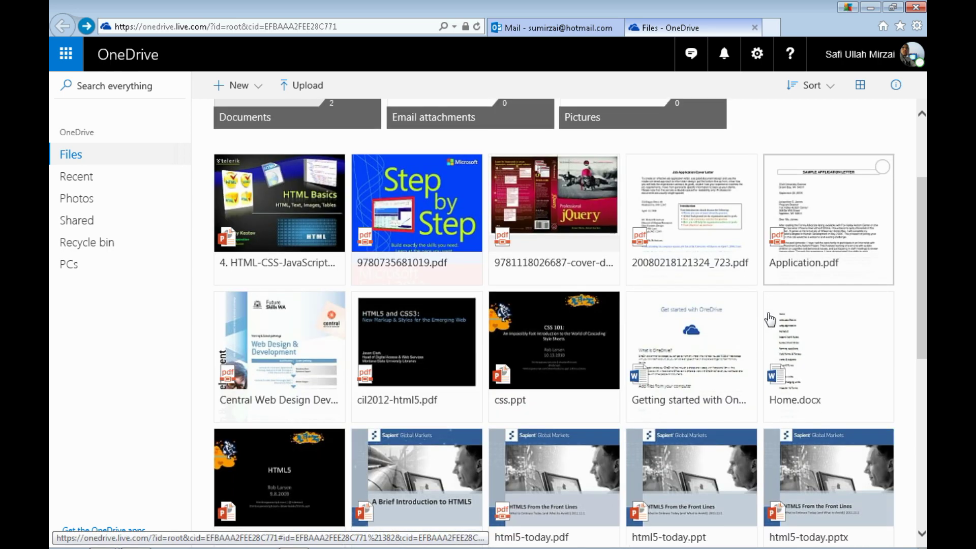
scroll(770, 319, down, 2)
scroll(770, 319, down, 1)
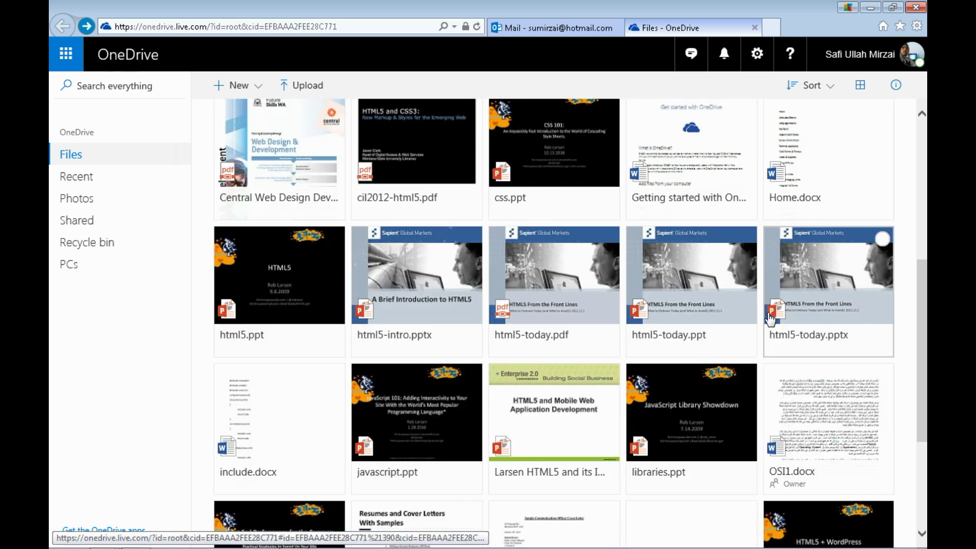
scroll(770, 319, down, 1)
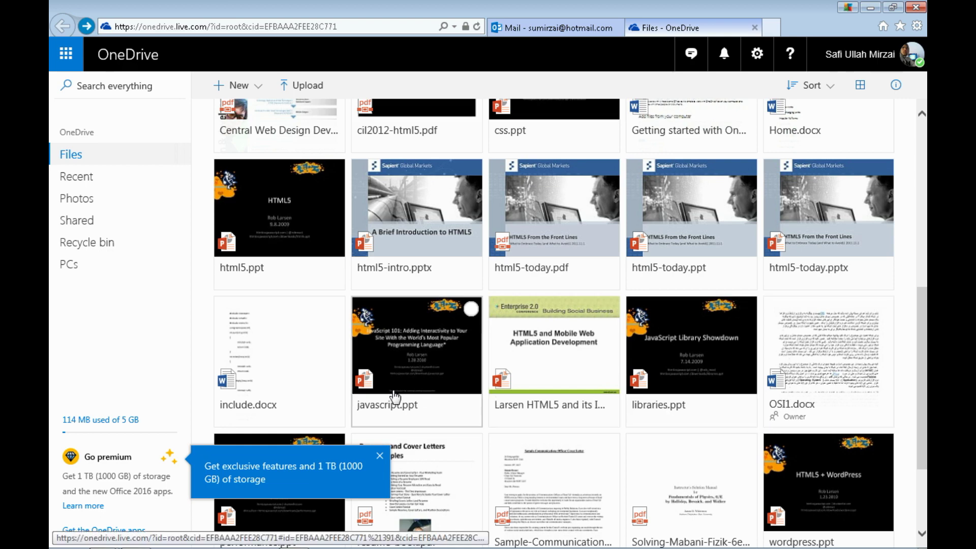
scroll(694, 372, down, 3)
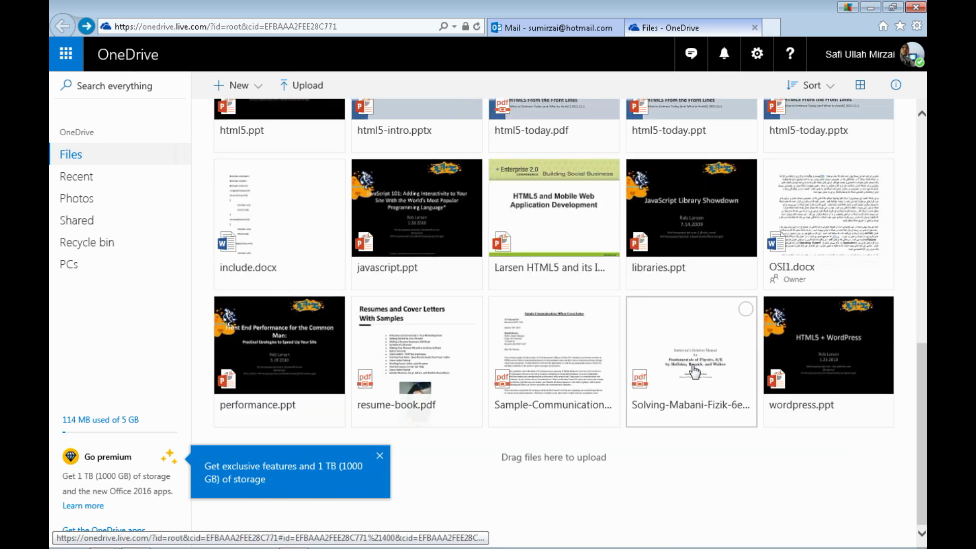
scroll(694, 371, up, 10)
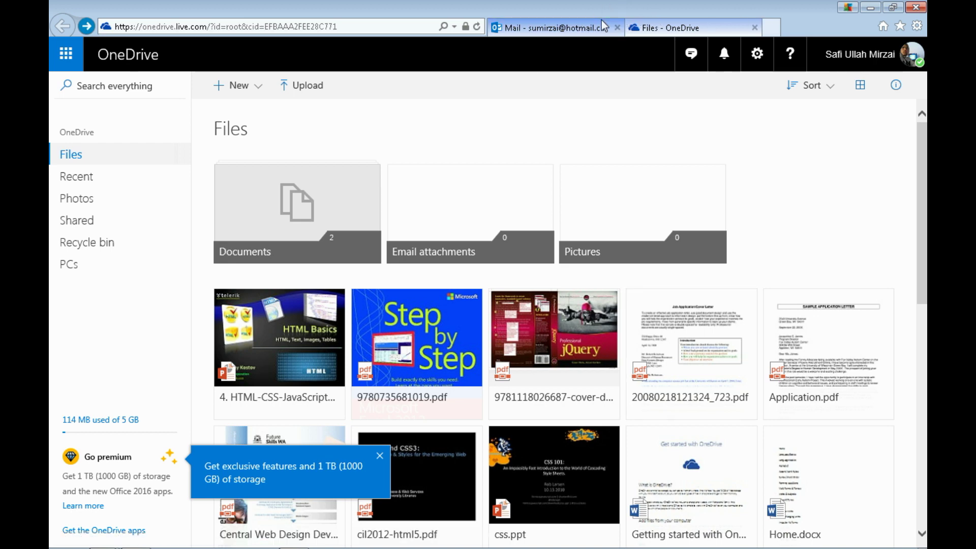
click(558, 29)
click(372, 25)
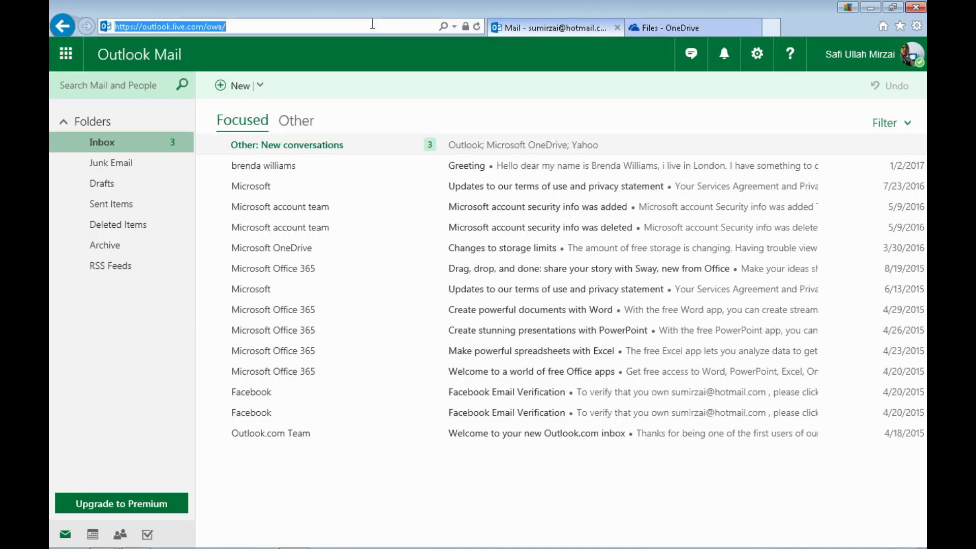
Go to gmail.com and submit the account name, then return to the Outlook inbox tab
text(gma)
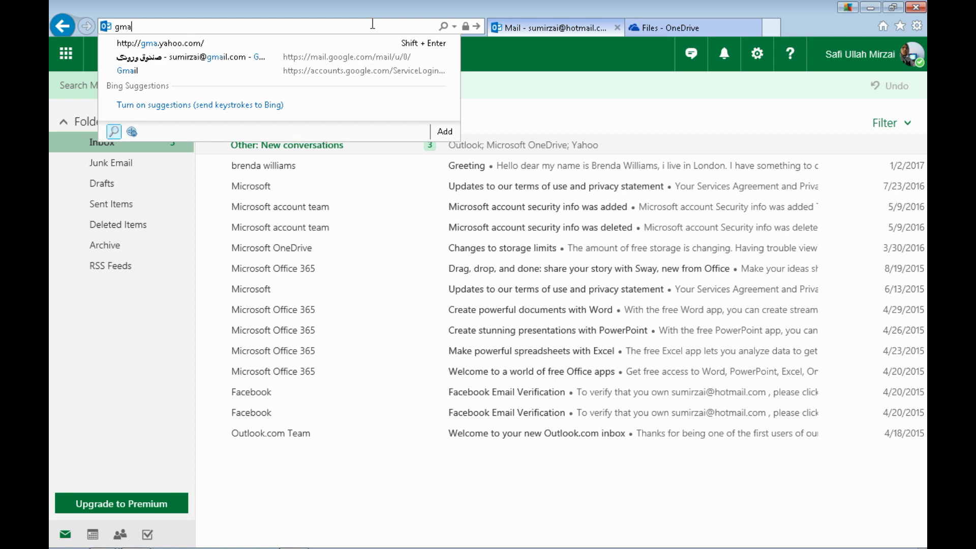
text(il.com)
key(Return)
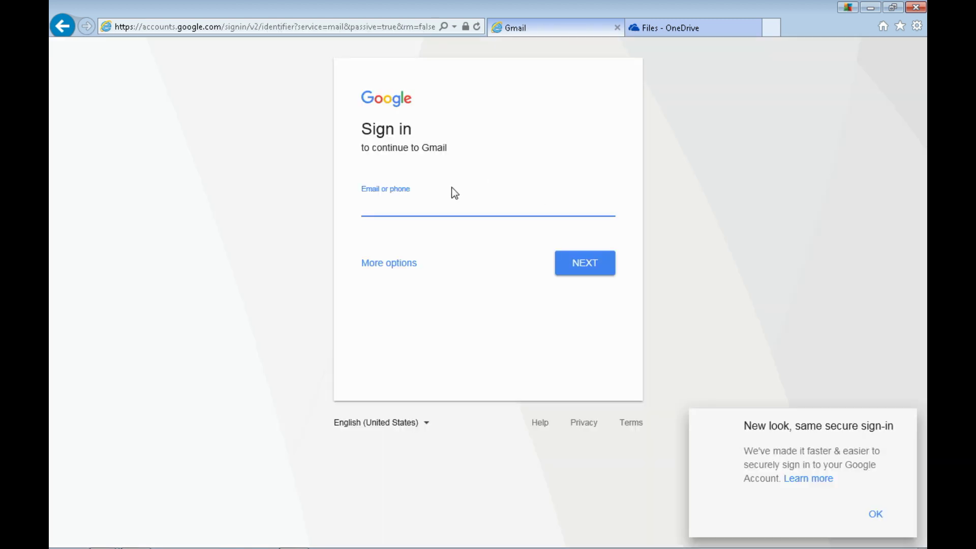
click(459, 207)
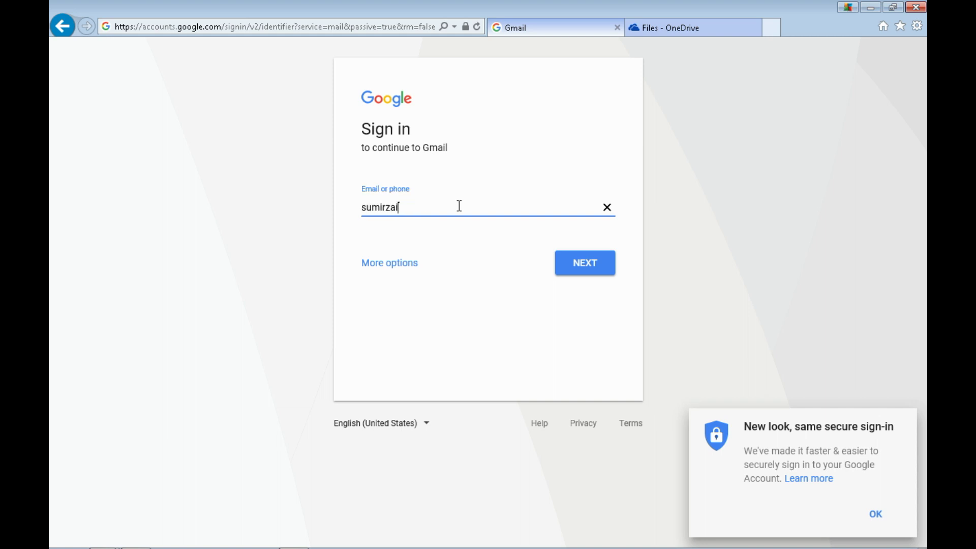
key(Return)
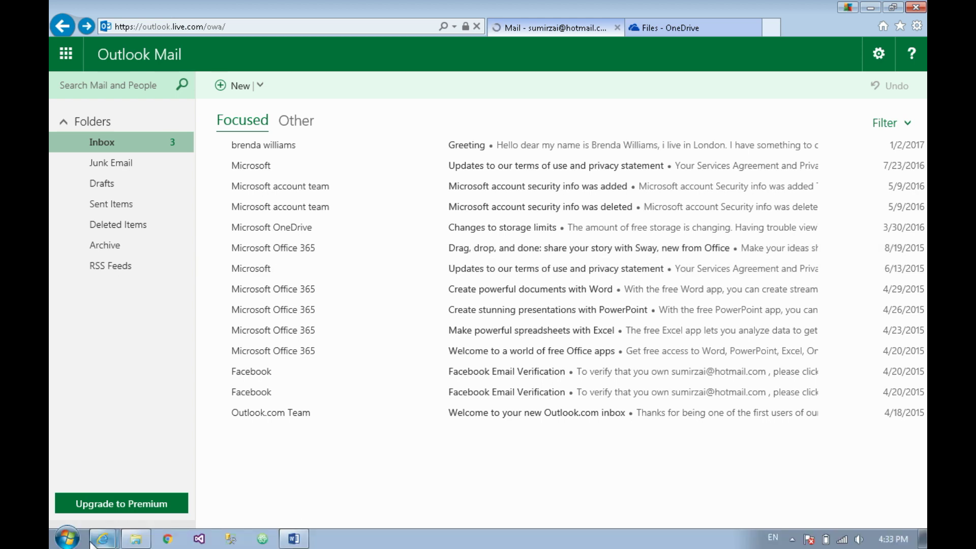
click(102, 538)
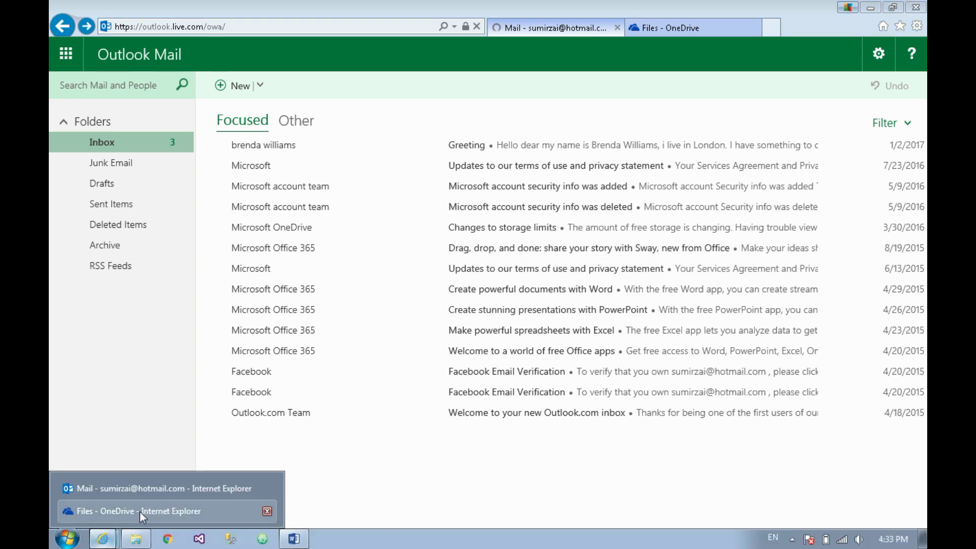
click(156, 491)
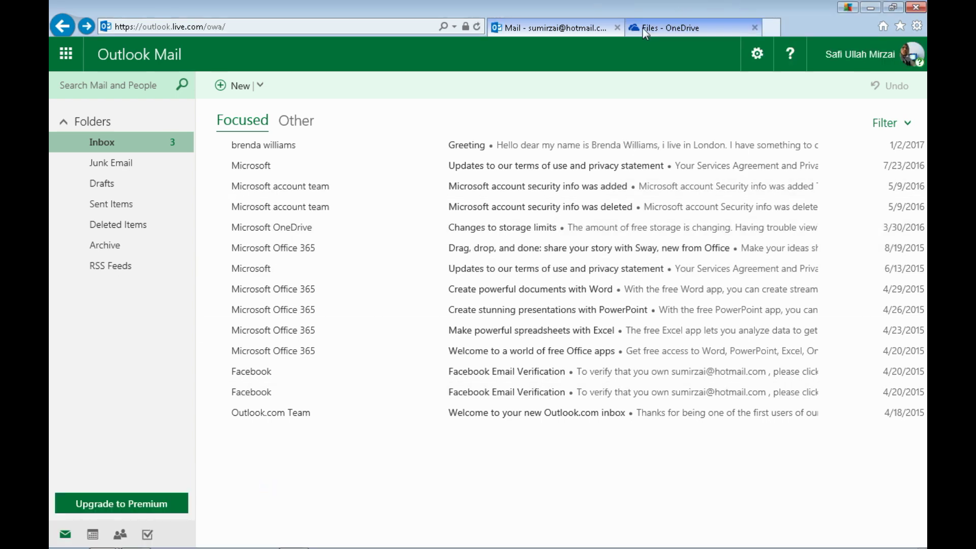
click(674, 28)
click(564, 27)
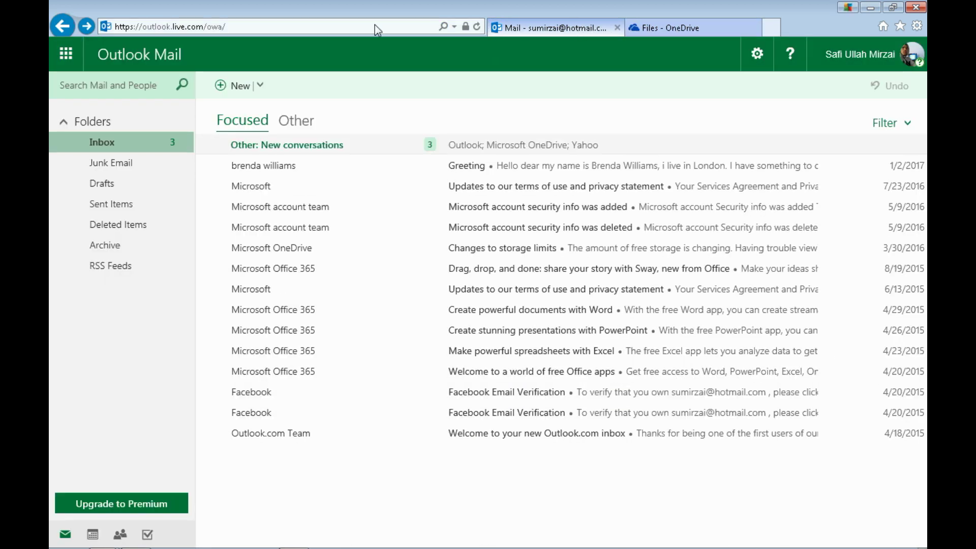
Reopen gmail.com and sign in with the account e-mail and password
click(337, 26)
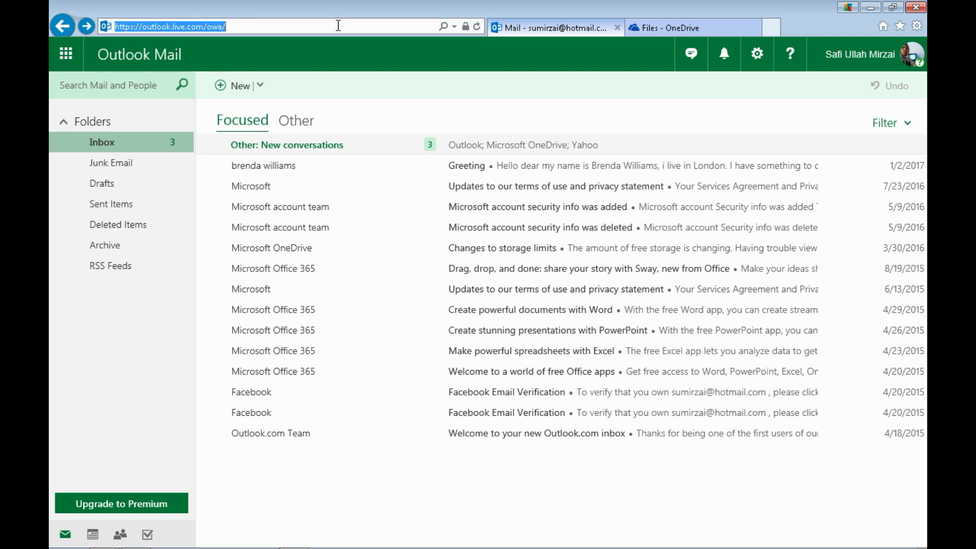
text(gma)
key(End)
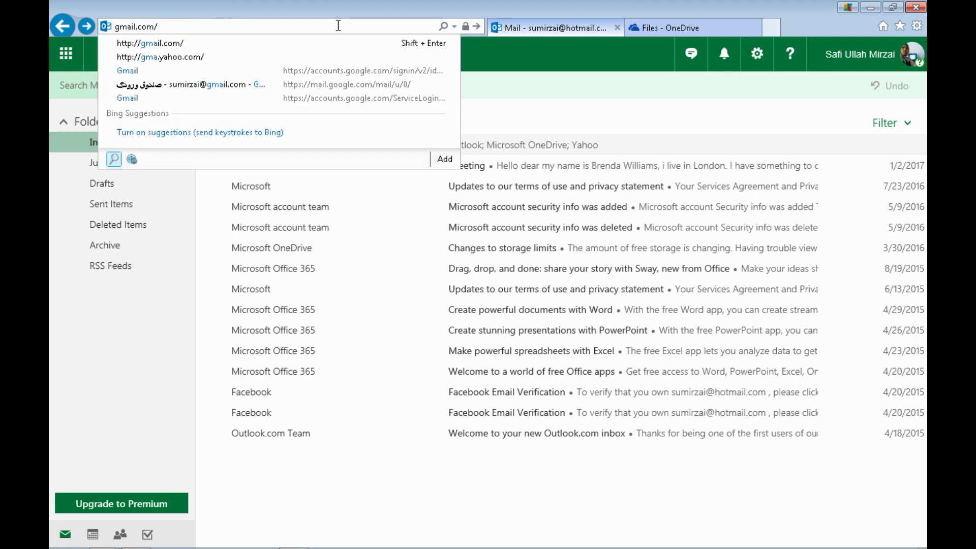
key(Return)
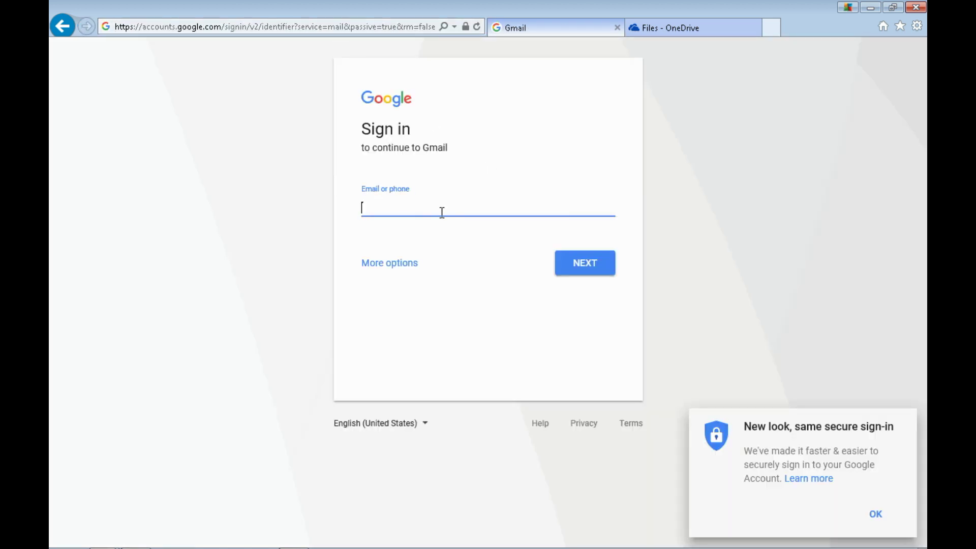
click(584, 262)
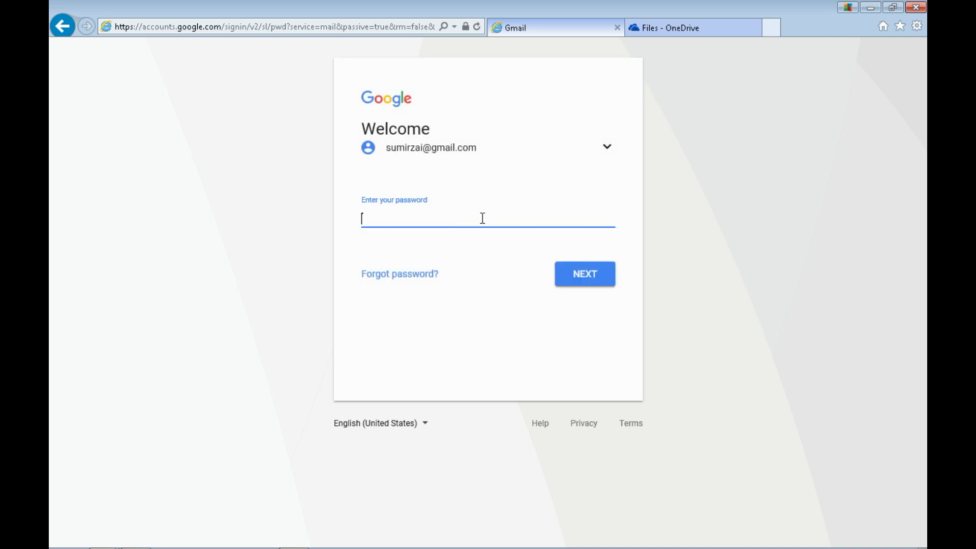
text(••••••••••)
text(••)
key(Return)
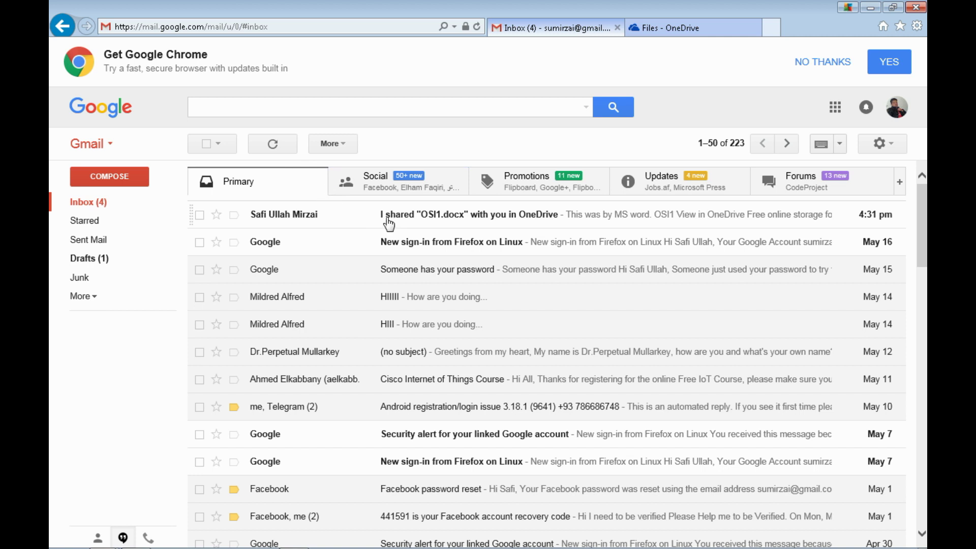
Open the 'I shared OSI1.docx' email and follow its link to OneDrive
click(491, 224)
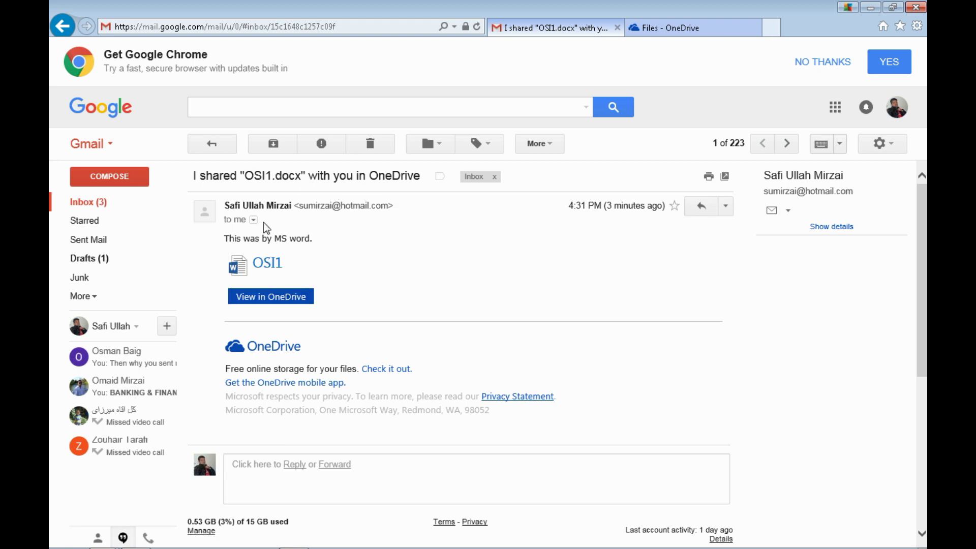
click(283, 298)
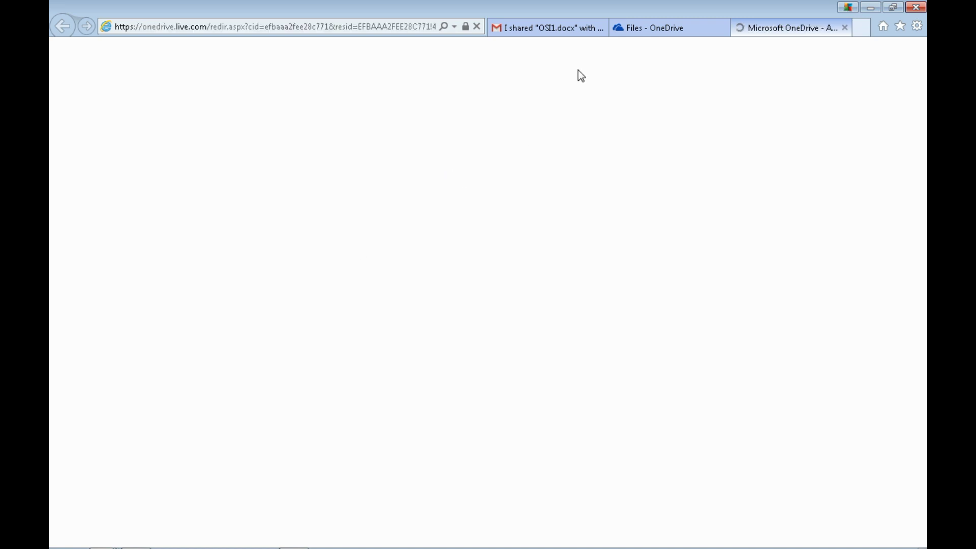
click(643, 32)
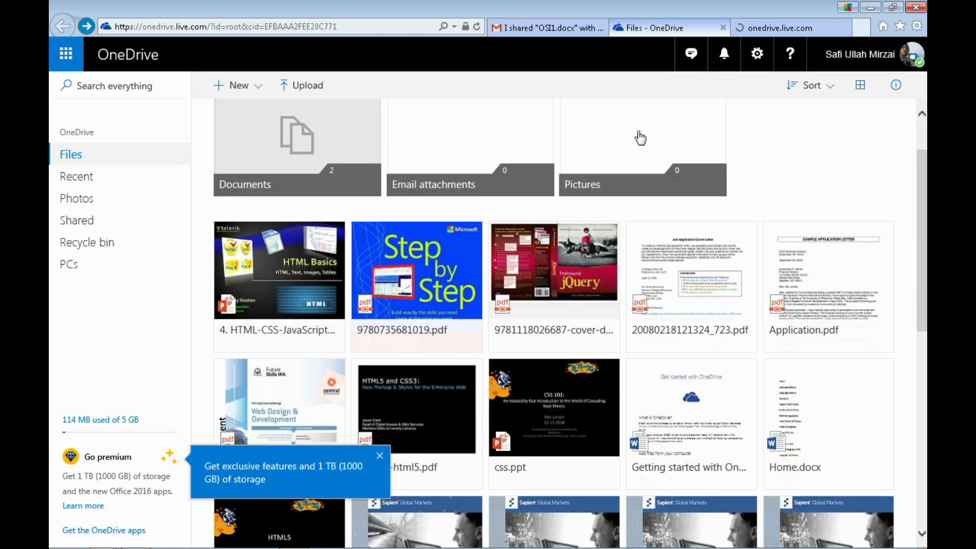
Browse the OneDrive file grid and dismiss the Go premium storage promotion
scroll(667, 141, down, 6)
scroll(630, 266, down, 4)
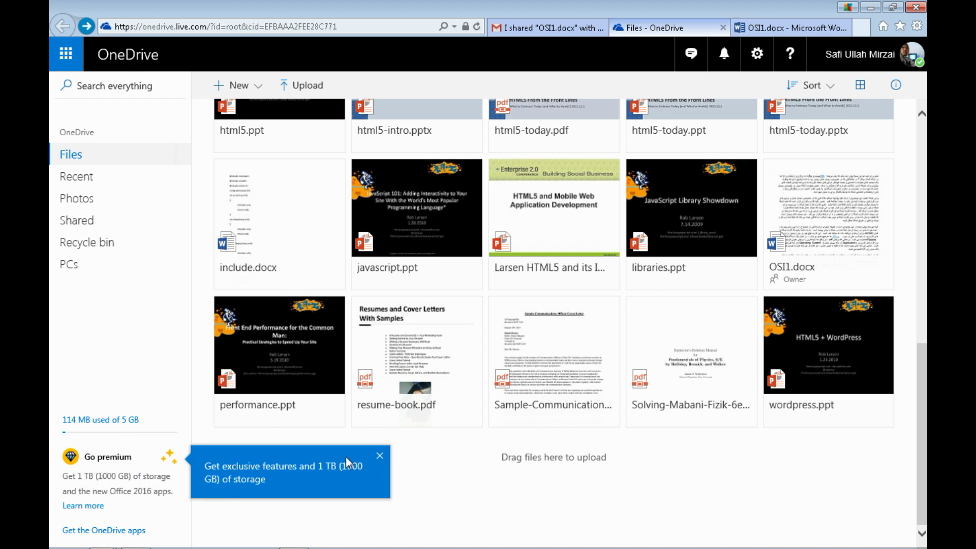
scroll(379, 459, up, 10)
click(379, 459)
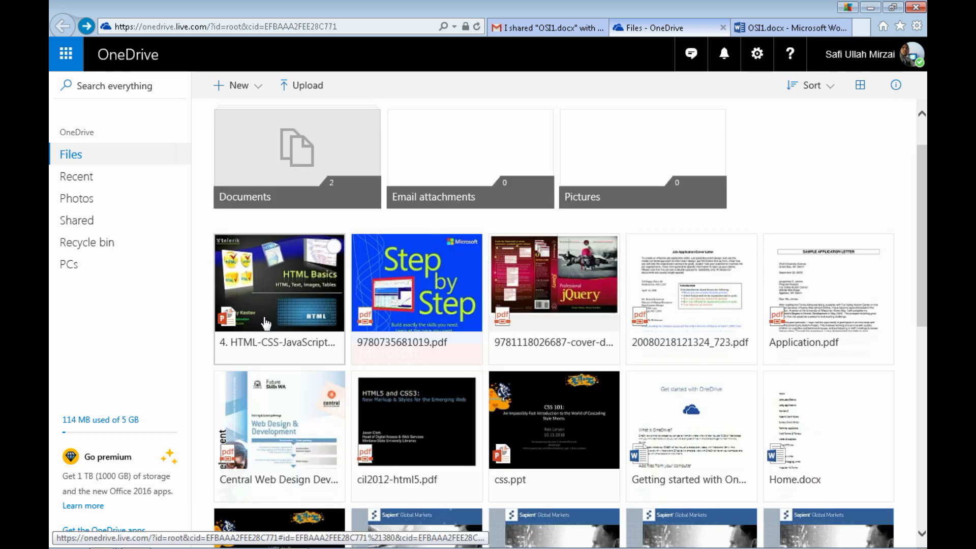
Scroll through the stored files, then switch to OSI1.docx open in Word Online
scroll(242, 323, down, 3)
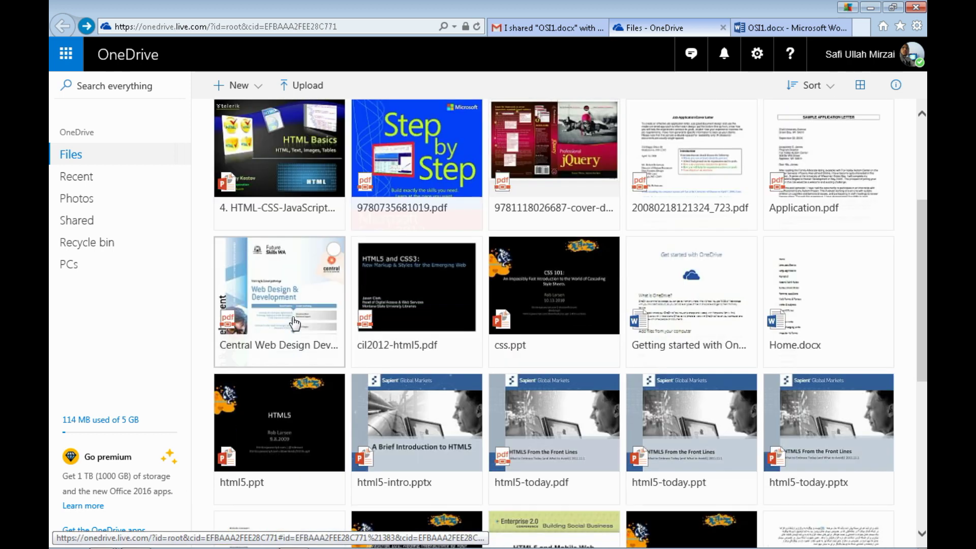
scroll(330, 300, down, 3)
scroll(441, 266, down, 3)
scroll(441, 265, down, 2)
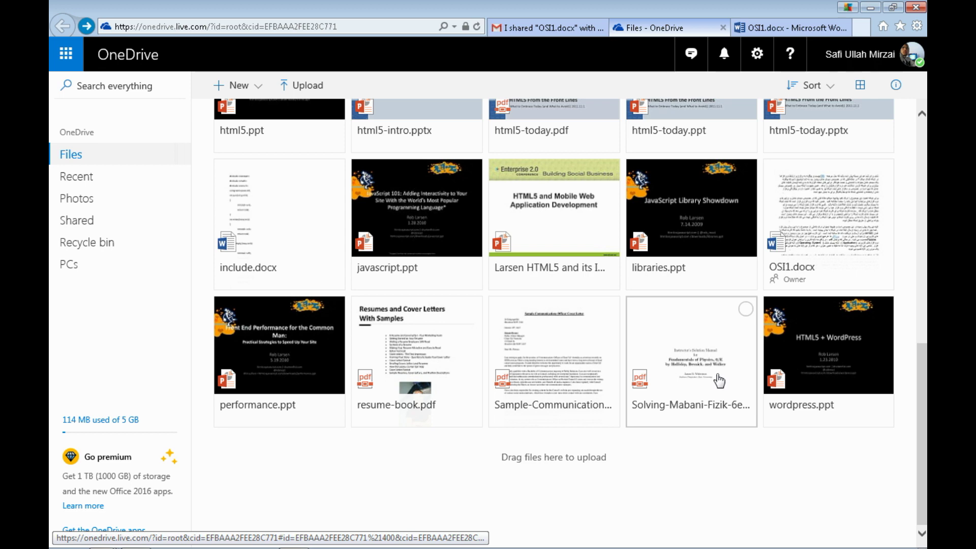
scroll(719, 380, up, 6)
scroll(717, 376, up, 6)
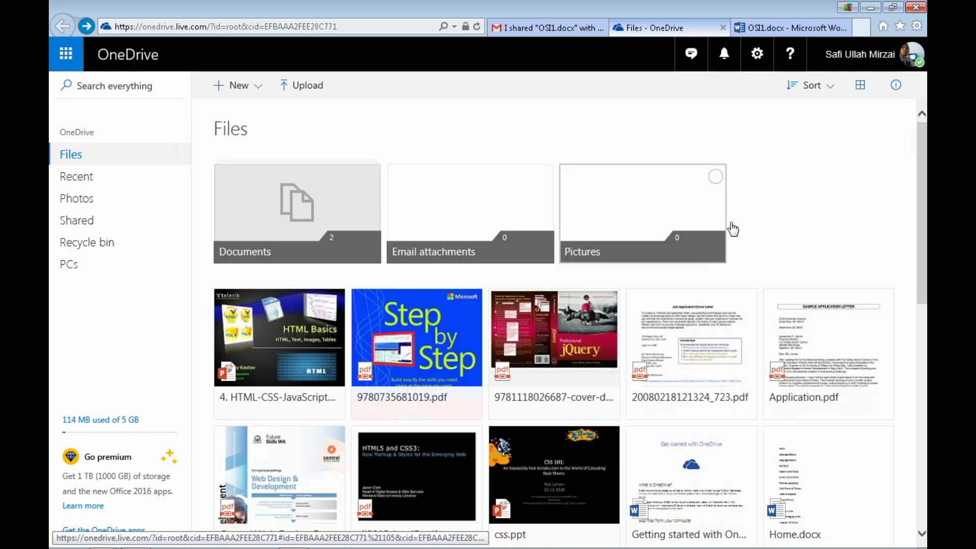
click(785, 30)
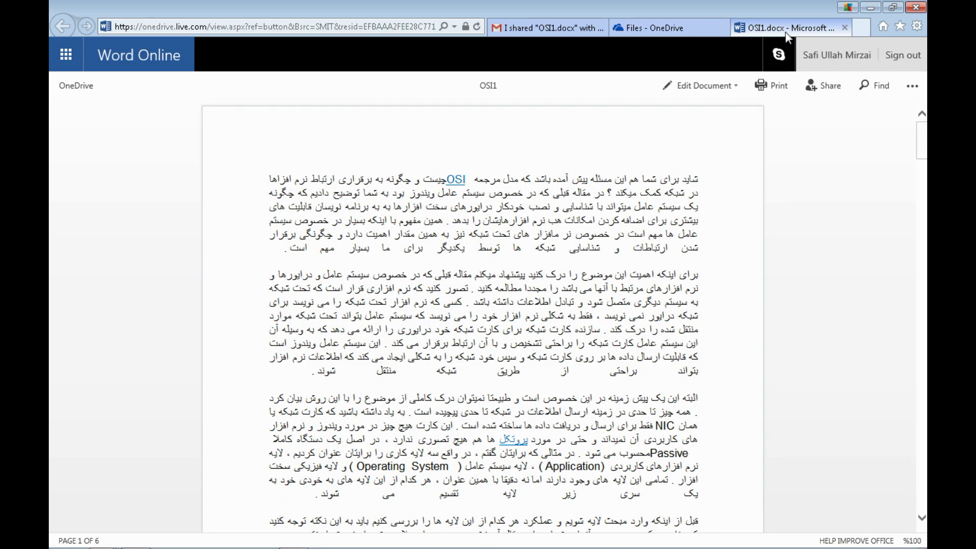
Select and deselect OSI1's opening lines in Word Online
triple_click(585, 183)
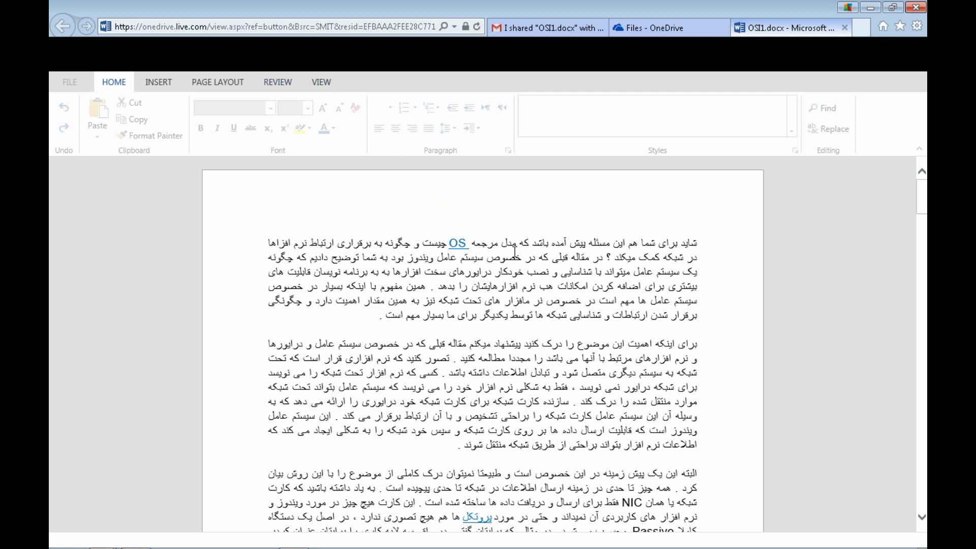
drag(581, 258, 413, 244)
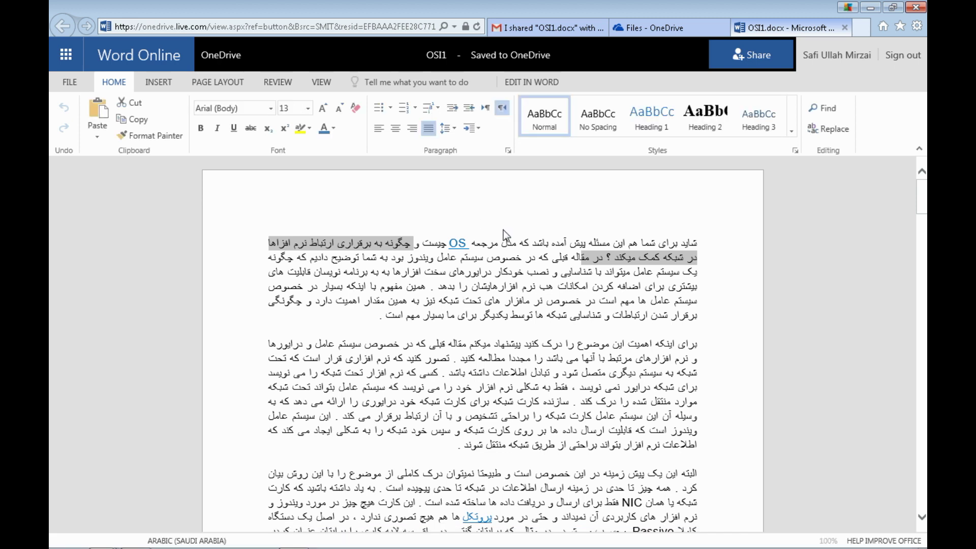
click(626, 239)
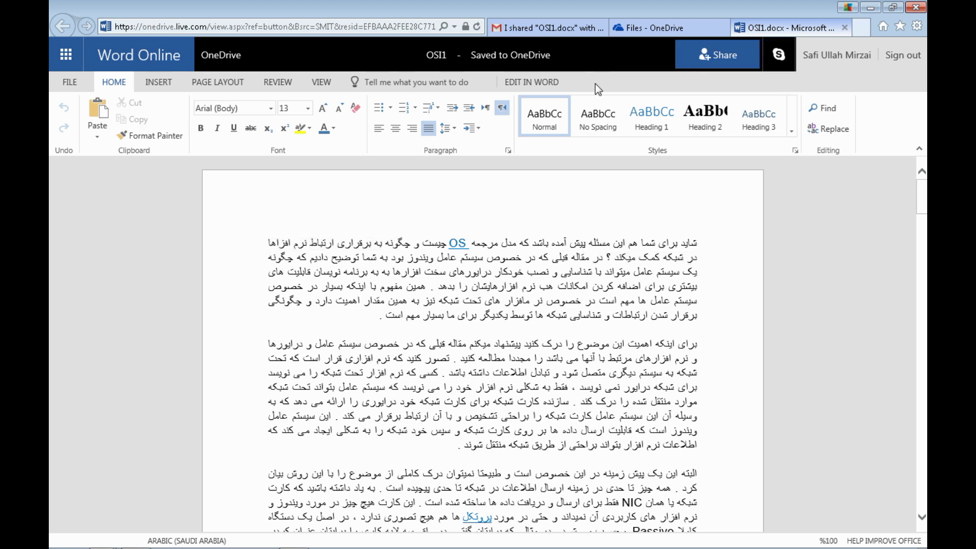
Close the OSI1 Word Online tab and the OneDrive files tab
click(846, 29)
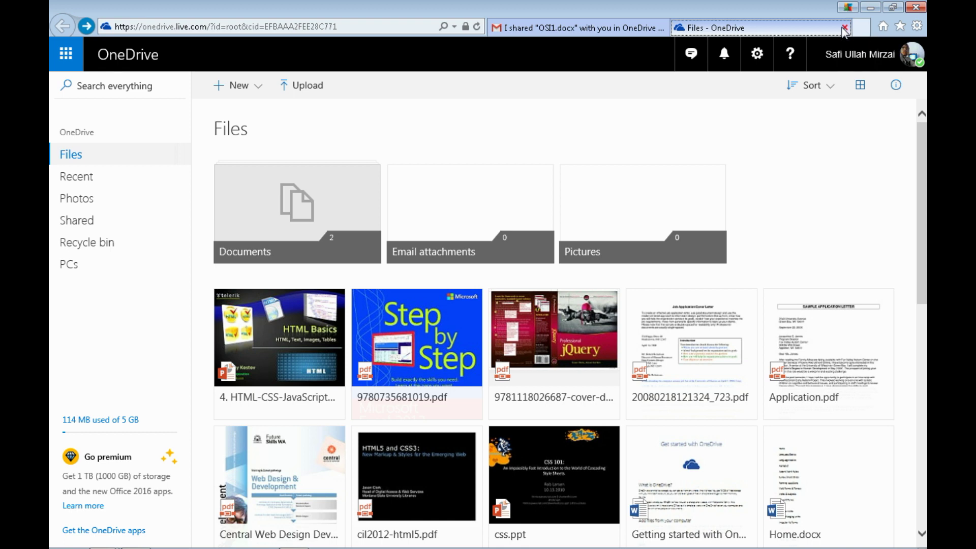
click(844, 29)
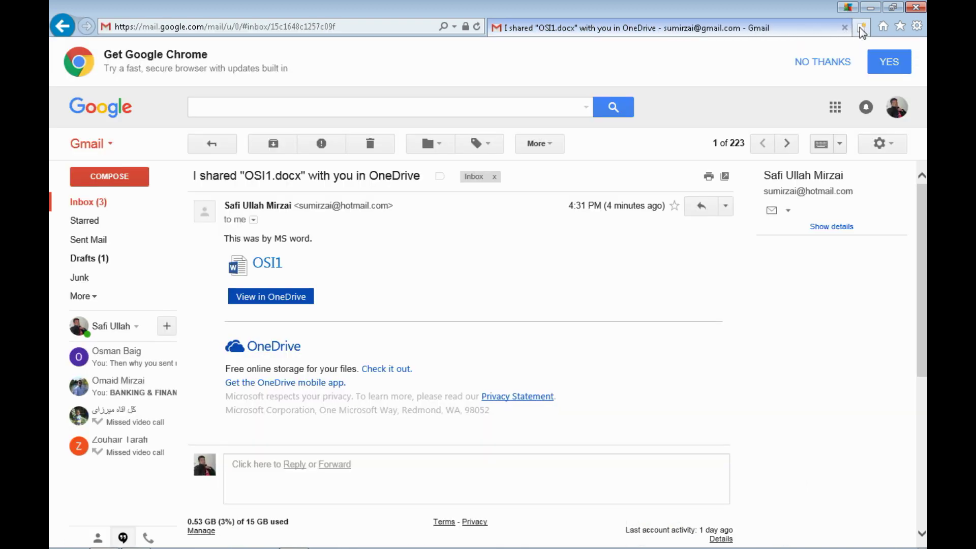
View Gmail's Updates inbox category, then return to OSI1's sharing link options in Word
click(111, 205)
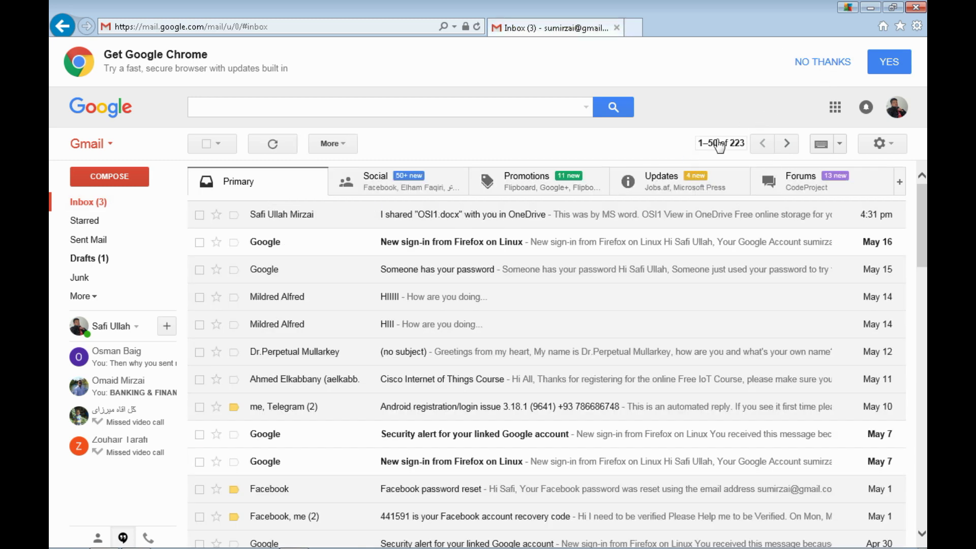
click(686, 186)
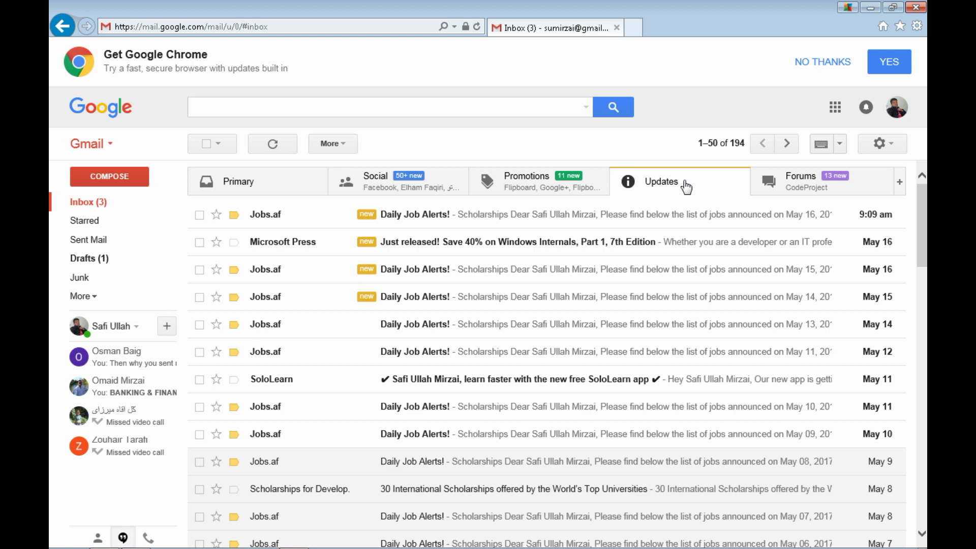
click(916, 26)
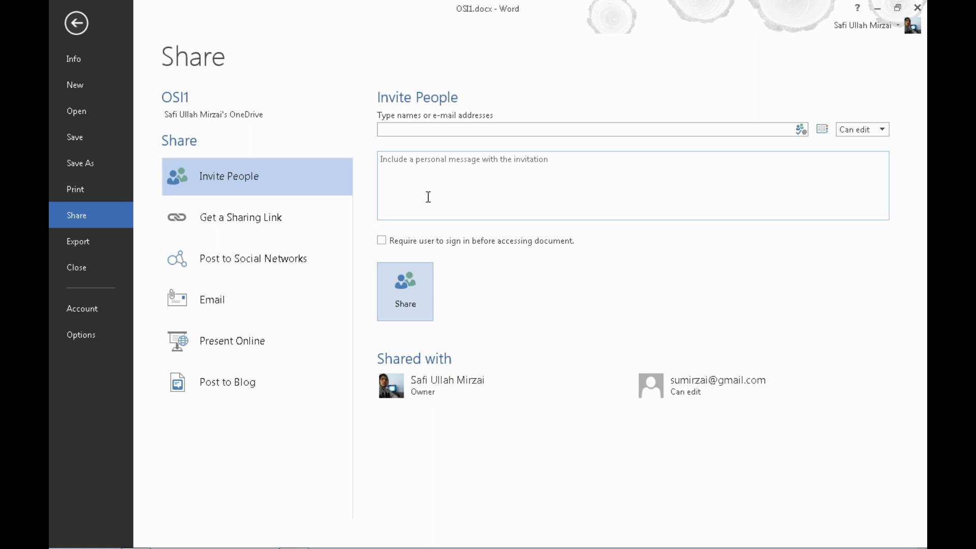
click(232, 227)
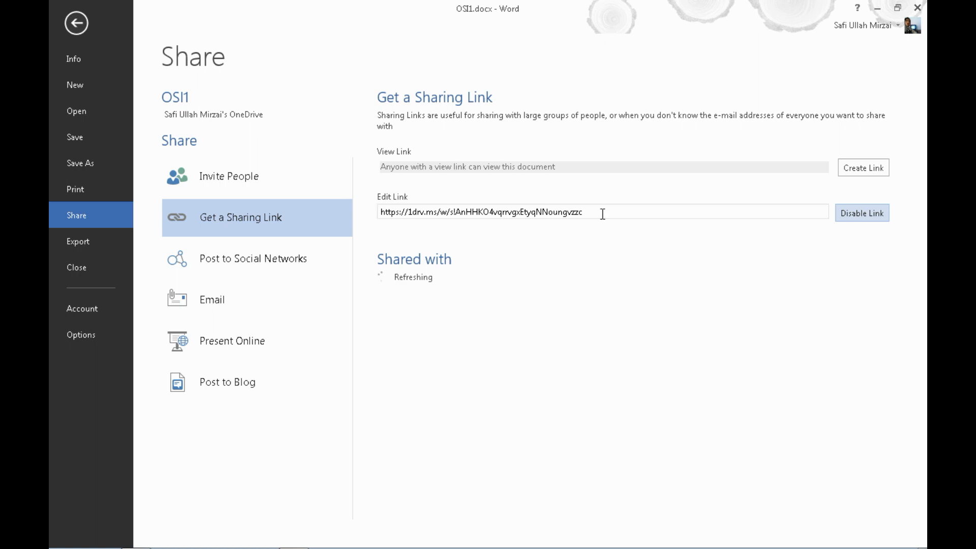
Create a view-only link for OSI1 beside the edit link, then check social network posting
click(620, 209)
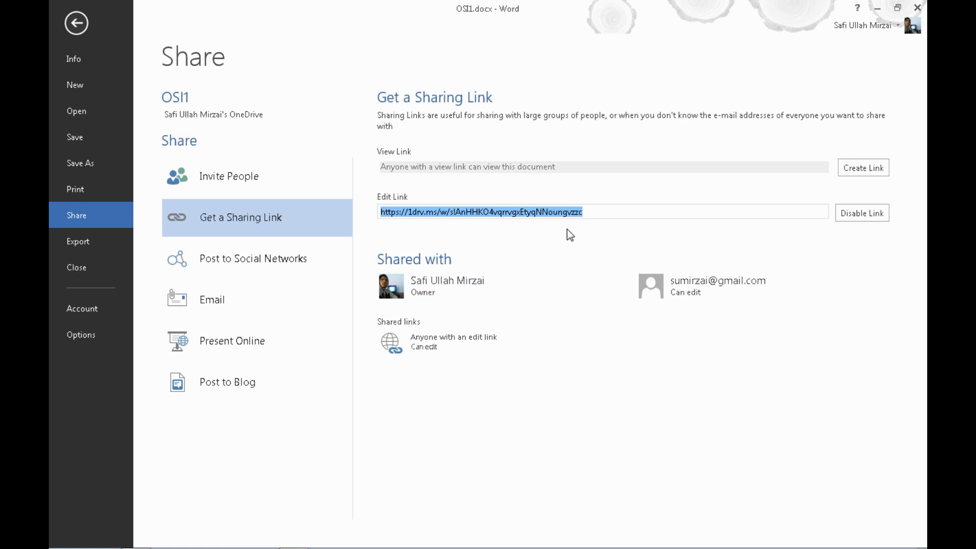
click(879, 166)
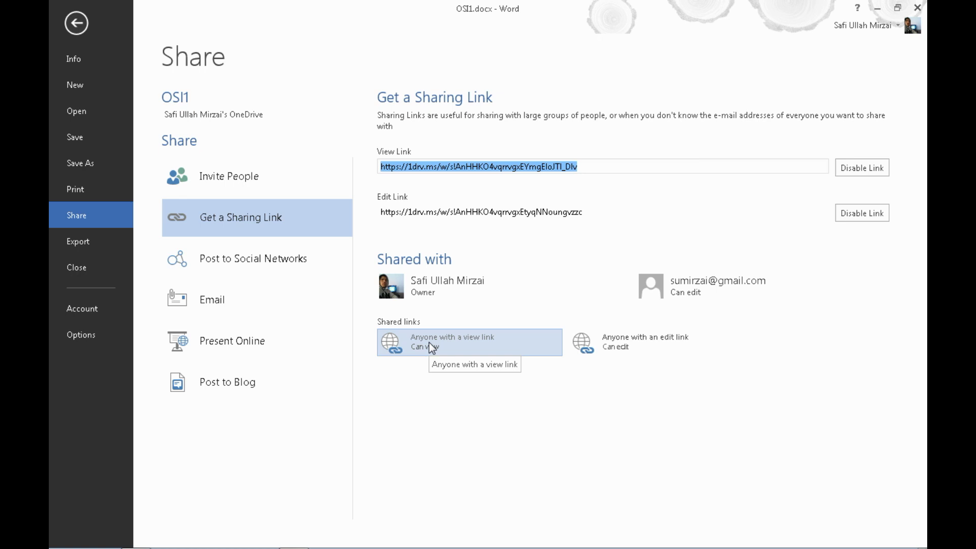
click(264, 256)
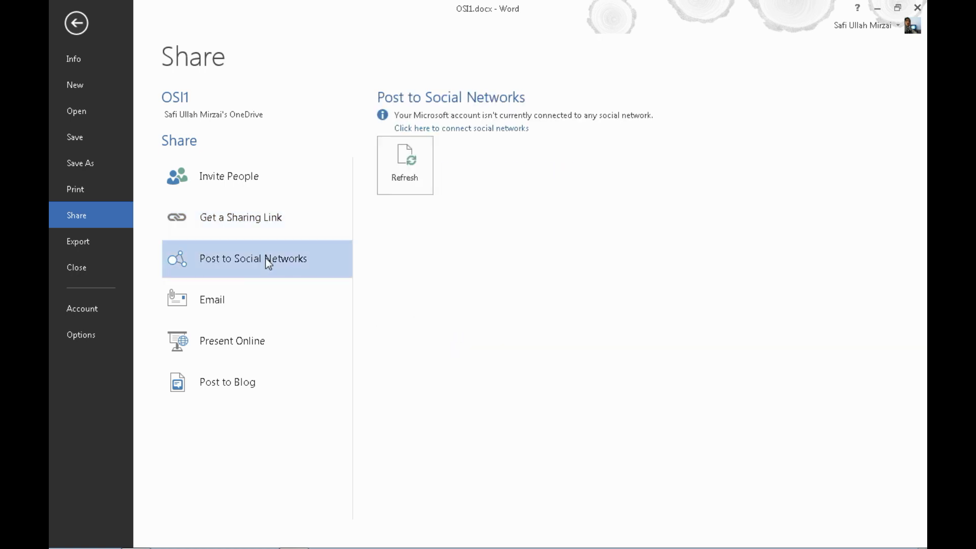
click(419, 175)
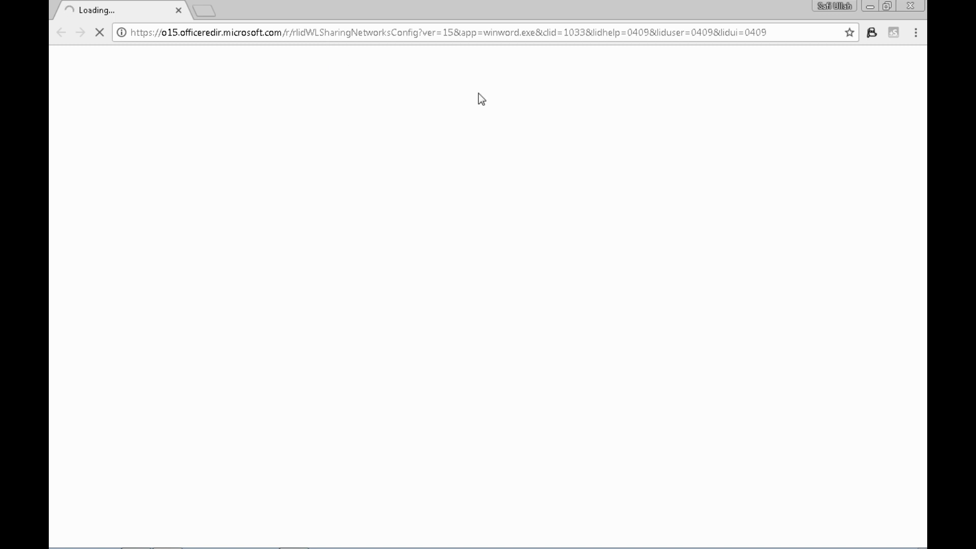
click(922, 5)
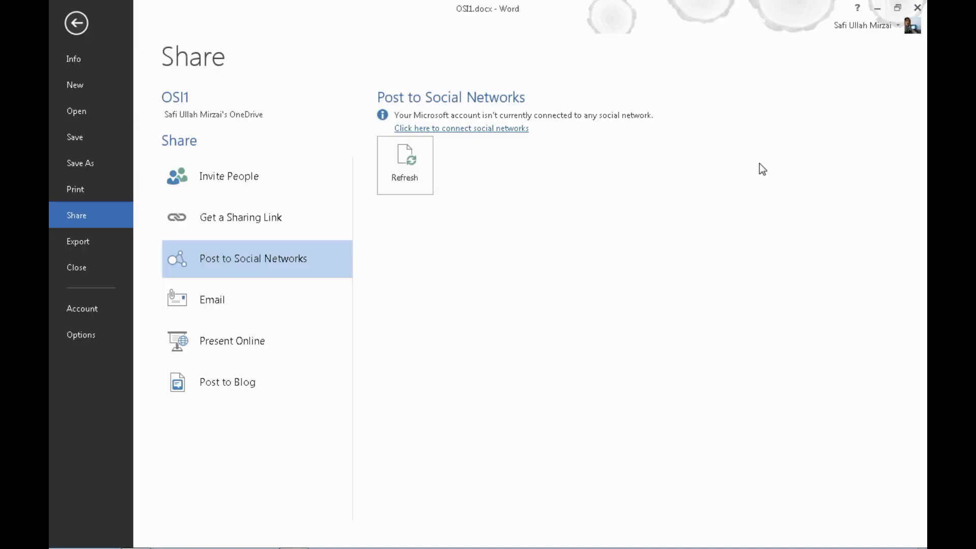
Review OSI1's Email sharing choices, then switch to the Present Online option
click(284, 303)
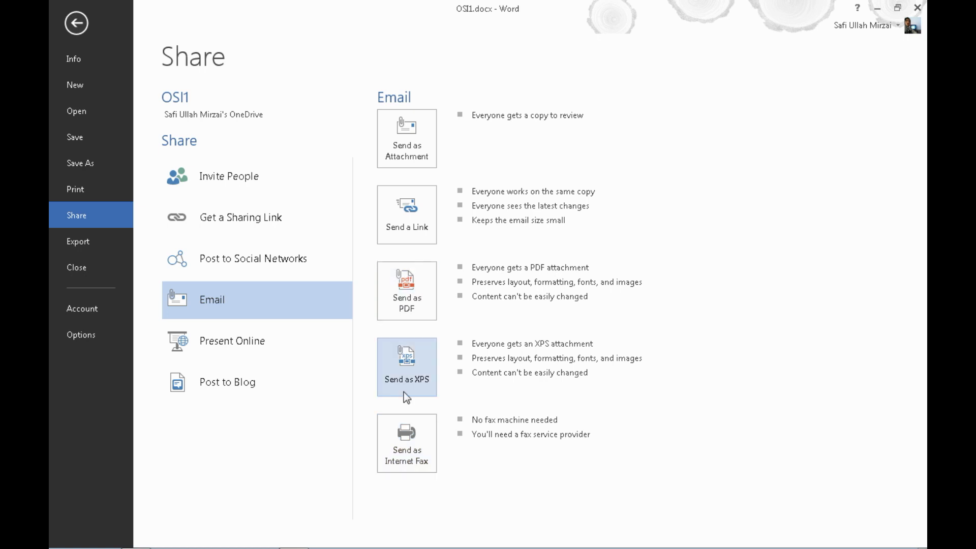
click(263, 327)
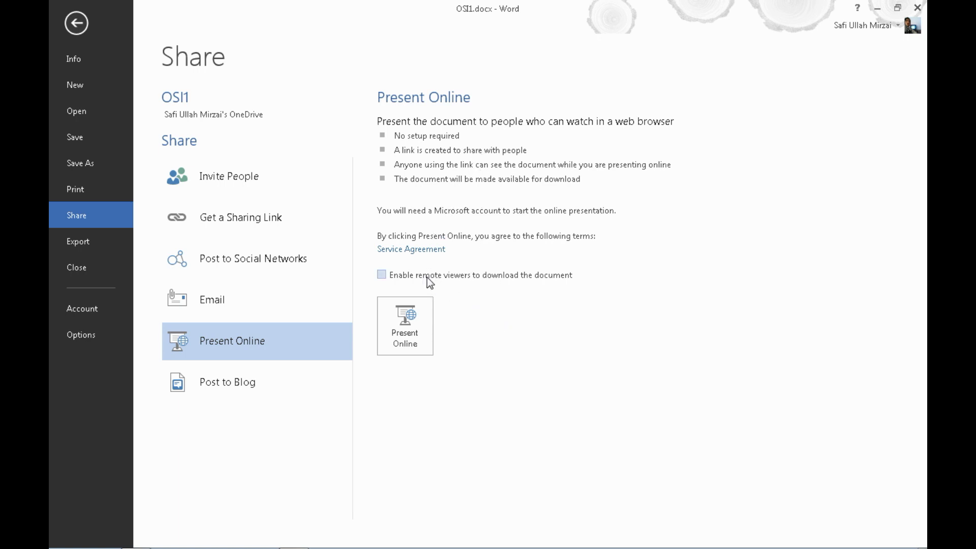
Let remote viewers download OSI1 and launch the Present Online preparation
click(525, 276)
click(423, 313)
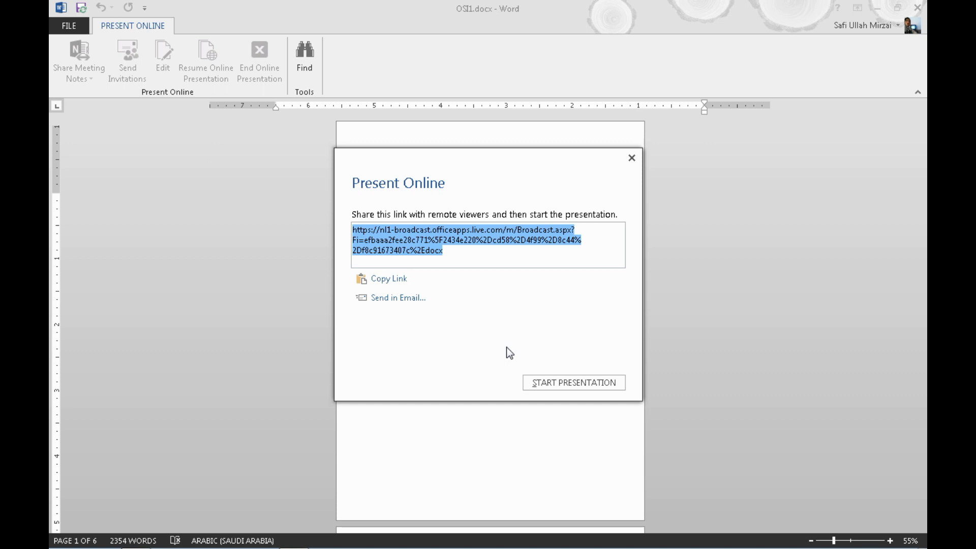
Attempt Send in Email, dismiss the Outlook profile and MAPI warnings, and open Internet Explorer
click(397, 299)
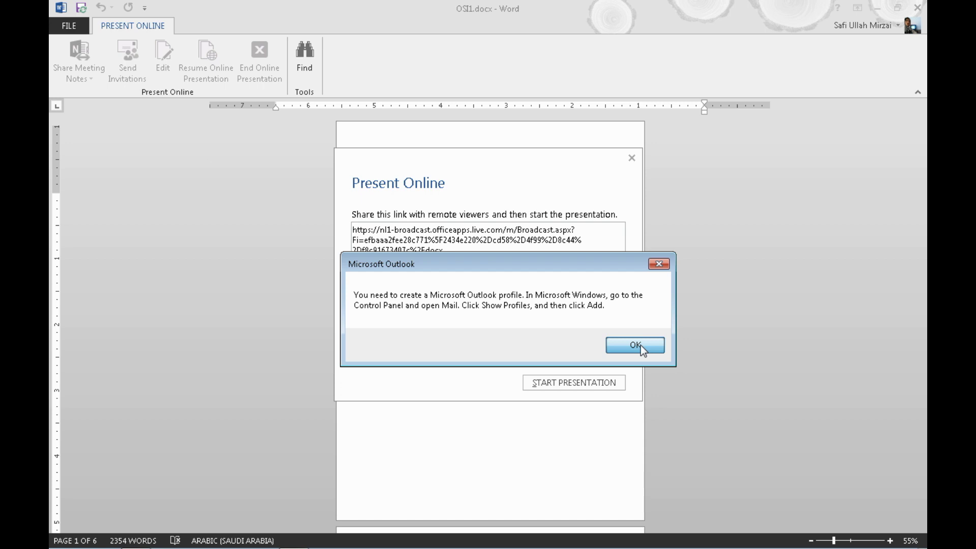
click(640, 345)
click(496, 323)
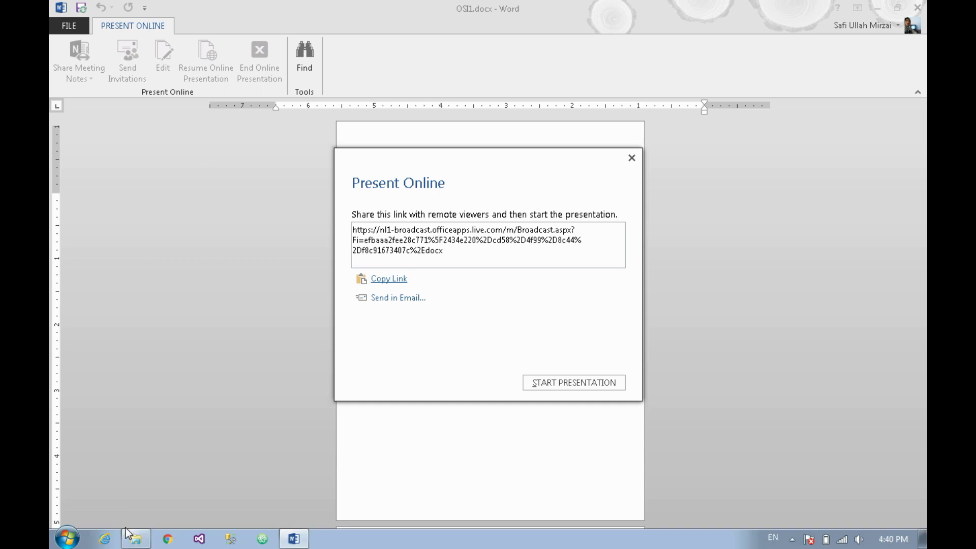
click(104, 539)
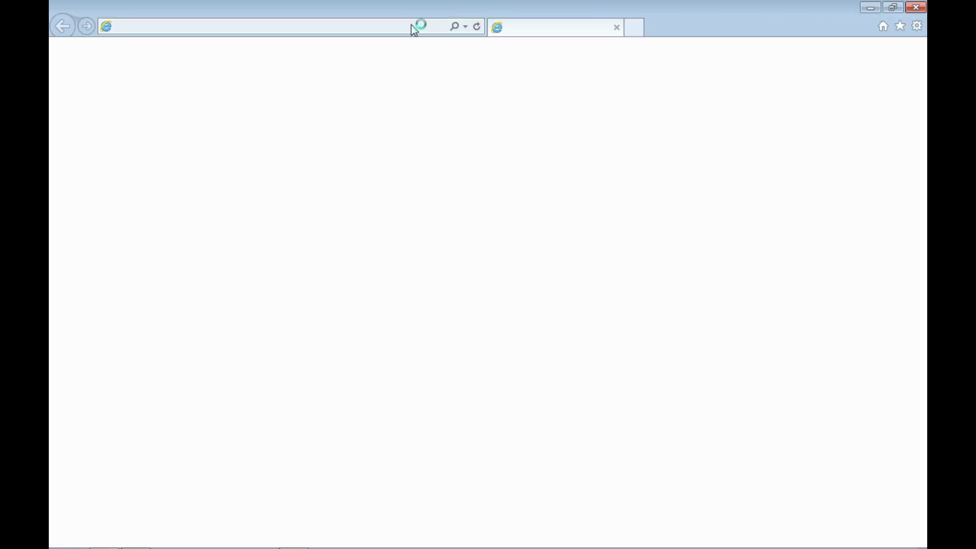
Load Gmail and start a new blank message
text(gmail.com/)
key(Return)
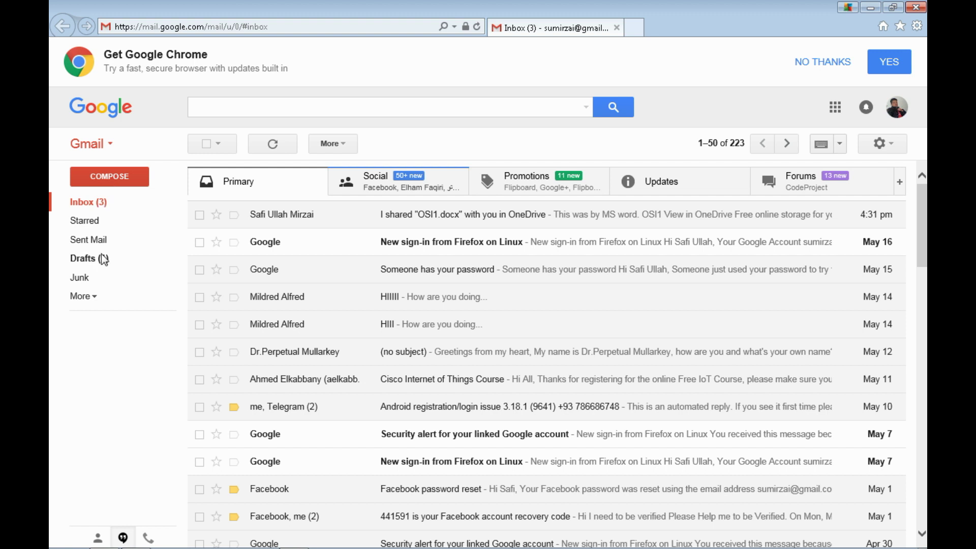
click(123, 175)
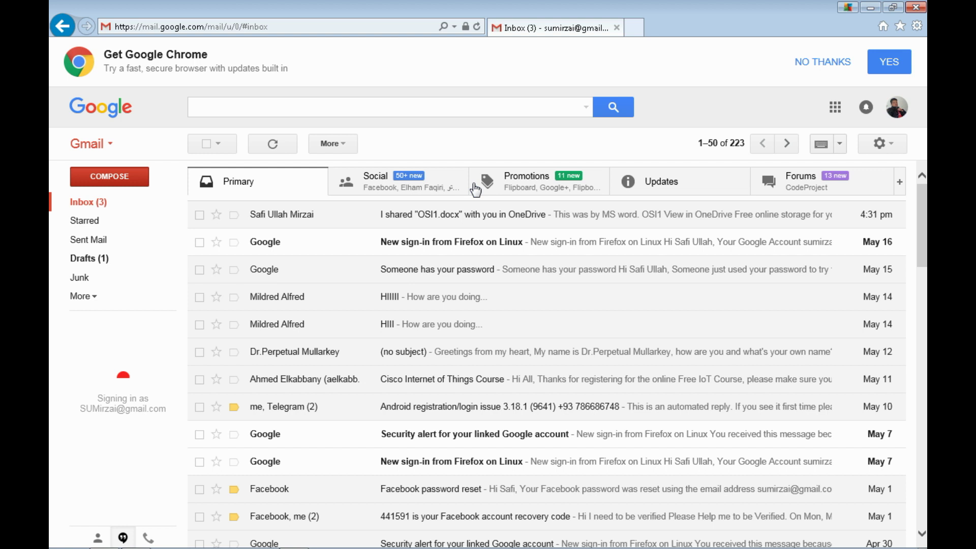
click(131, 179)
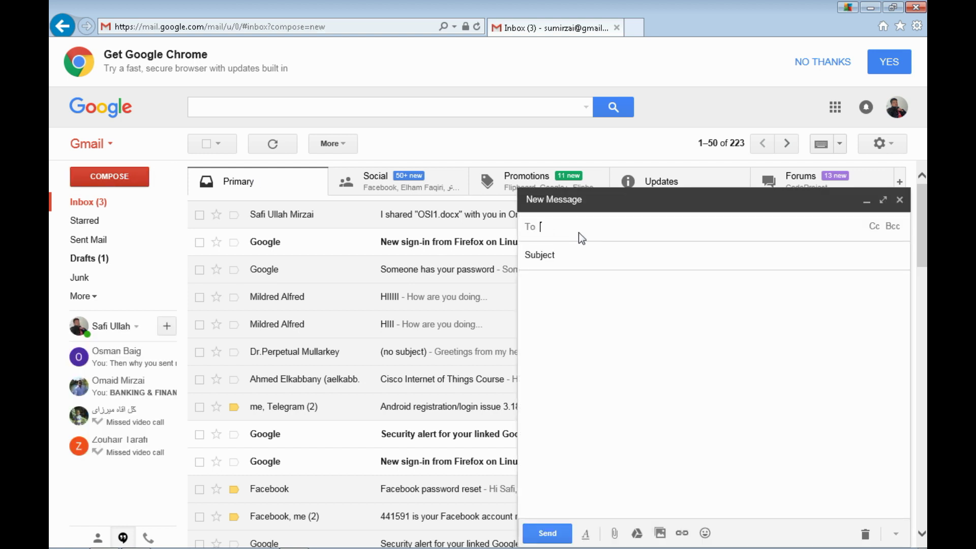
Address the suggested contact, use subject 'preessnt', paste the broadcast link and send
text(ma)
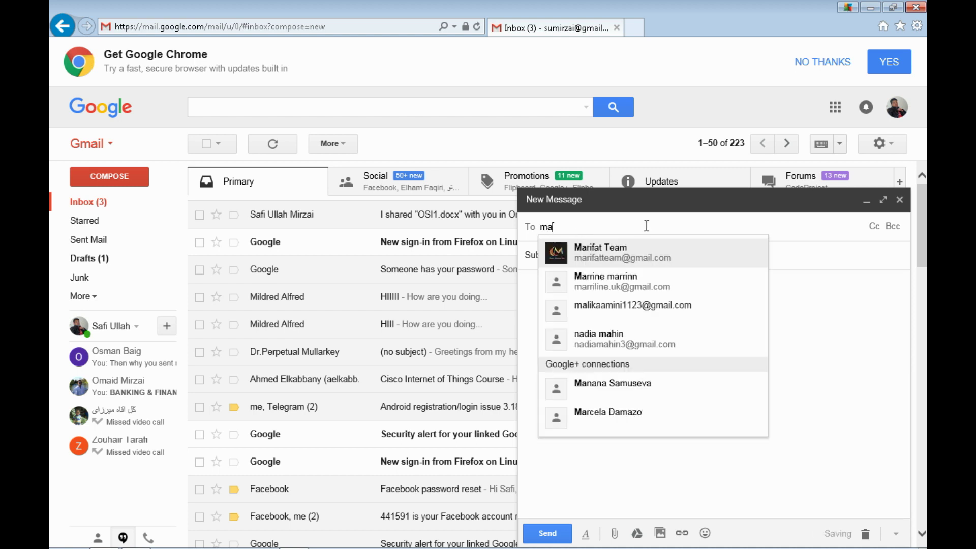
click(631, 252)
click(631, 252)
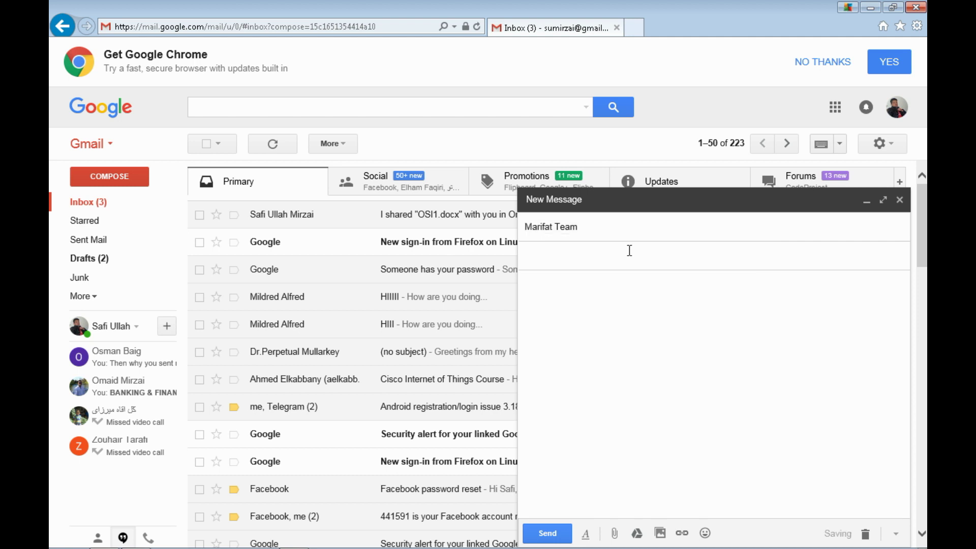
text(preessnt)
click(625, 290)
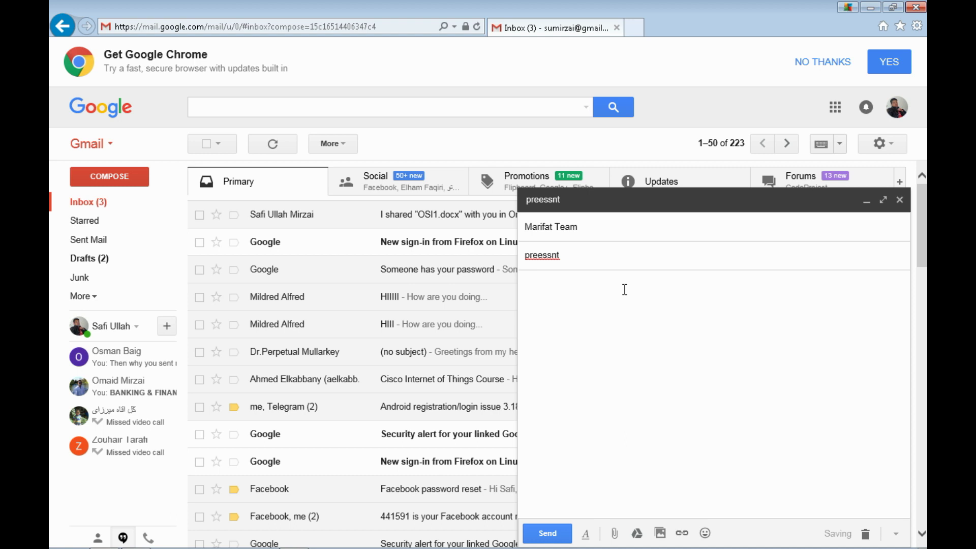
text(https://nl1-broadcast.officeapps.live.com/m/Broadcast.aspx?Fi=efbaaa2fee28c771%5F2434e220%2Dcd58%2D4f99%2D8c44%2Df8c91673407c%2Edocx)
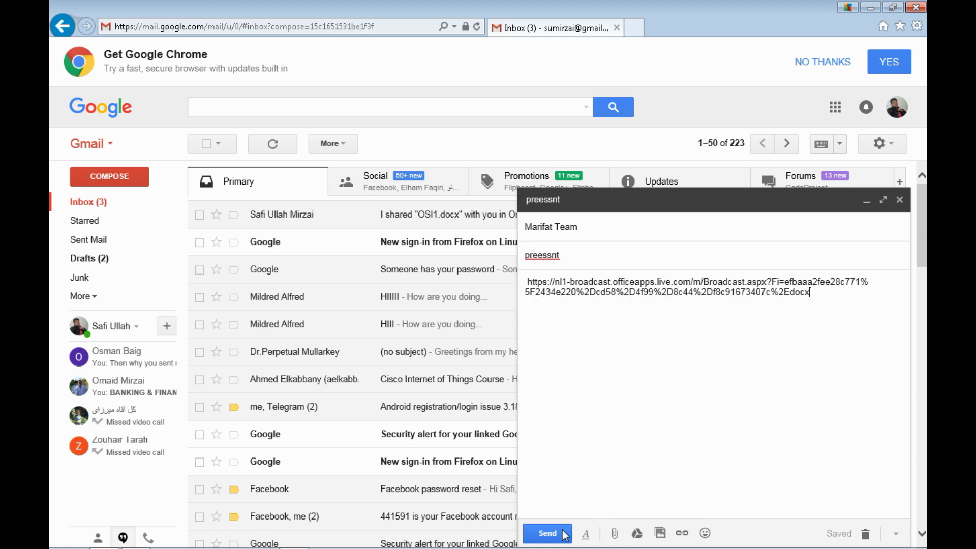
click(563, 532)
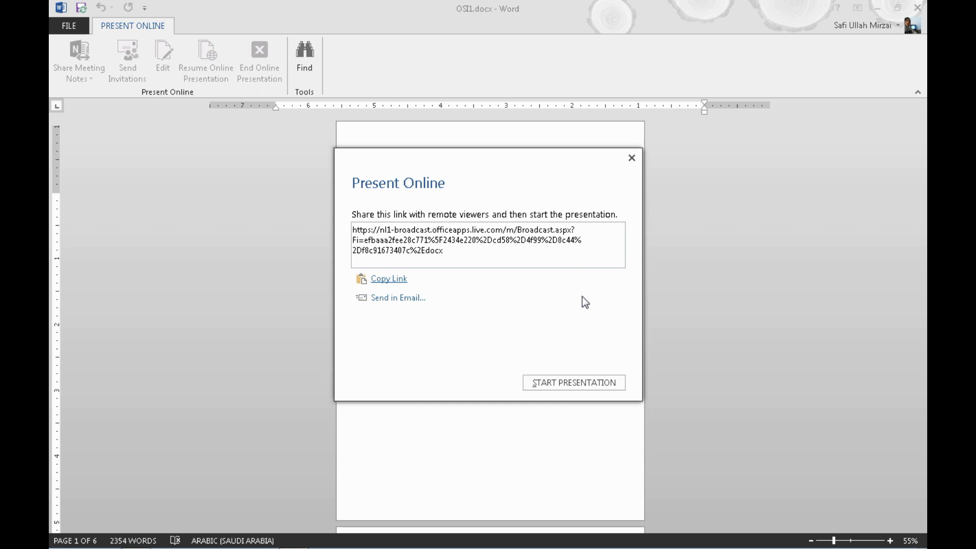
Start the online presentation from Word's Present Online window
click(594, 382)
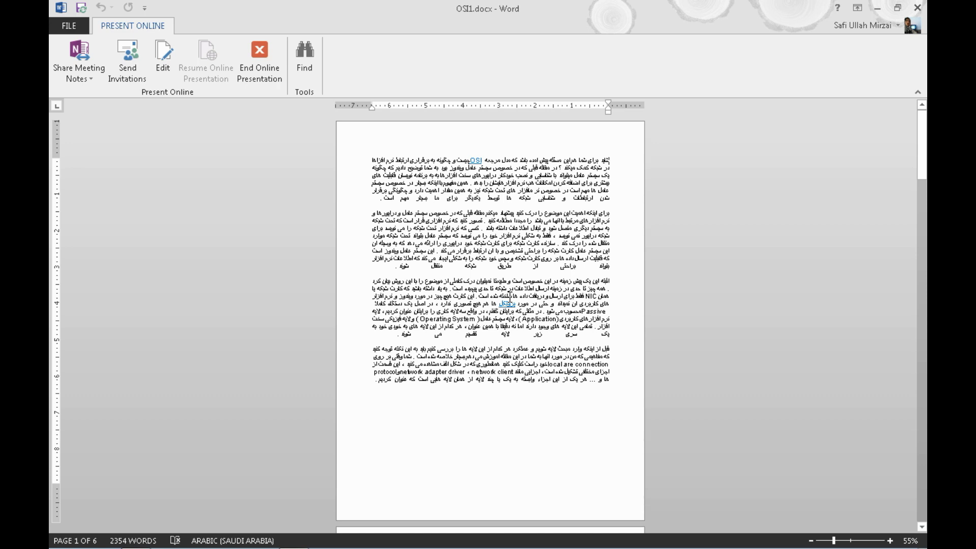
Scroll through OSI1.docx while it is broadcast to remote viewers
scroll(510, 298, down, 1)
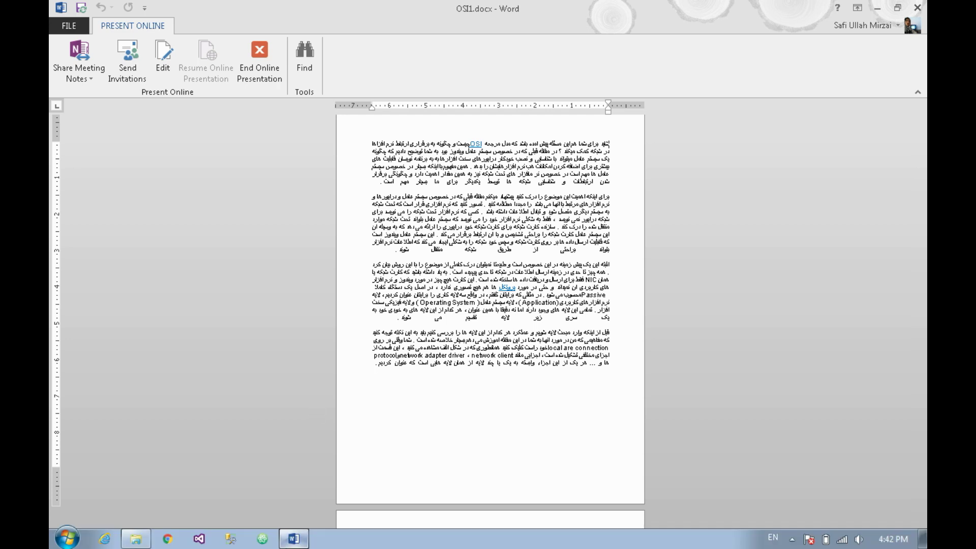
Open Gmail in Internet Explorer and follow the broadcast link in the sent preessnt message
click(99, 539)
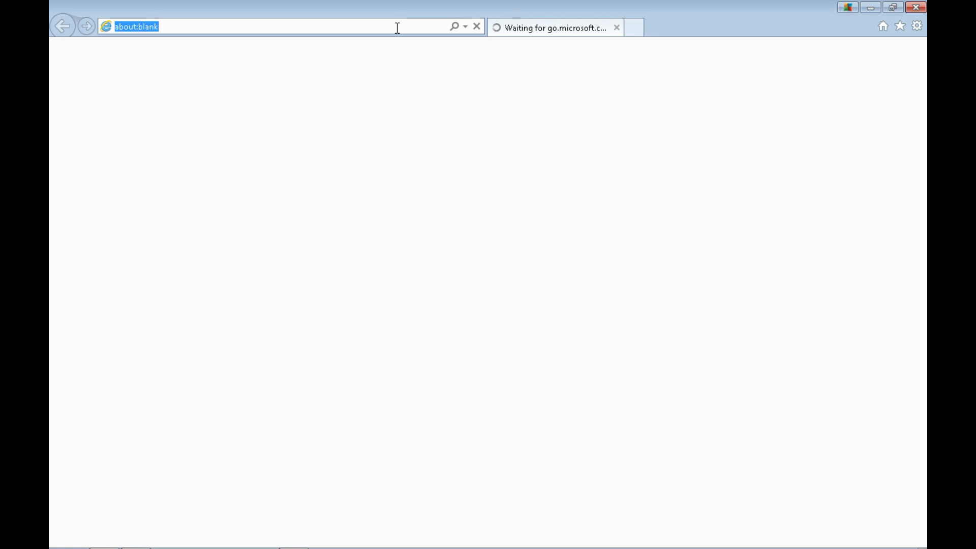
text(gm)
key(Return)
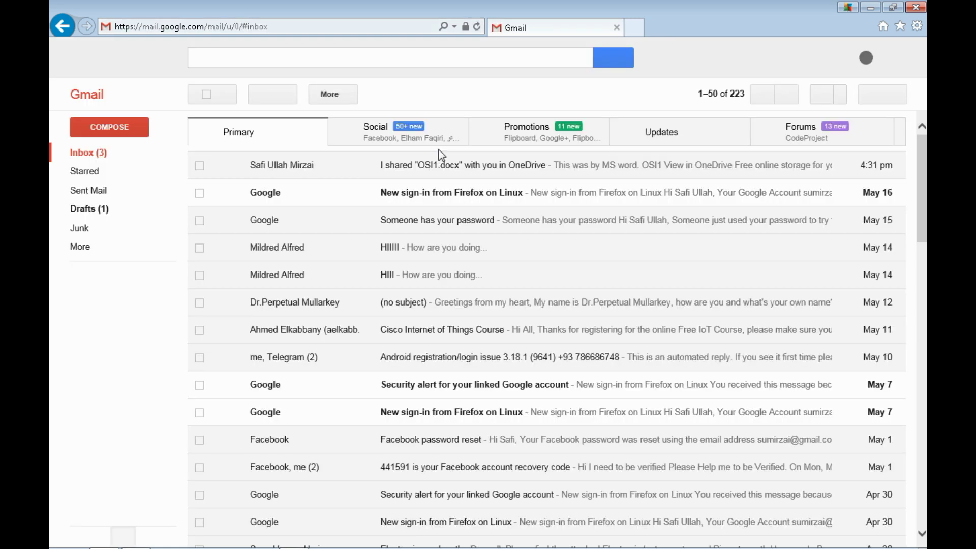
click(81, 192)
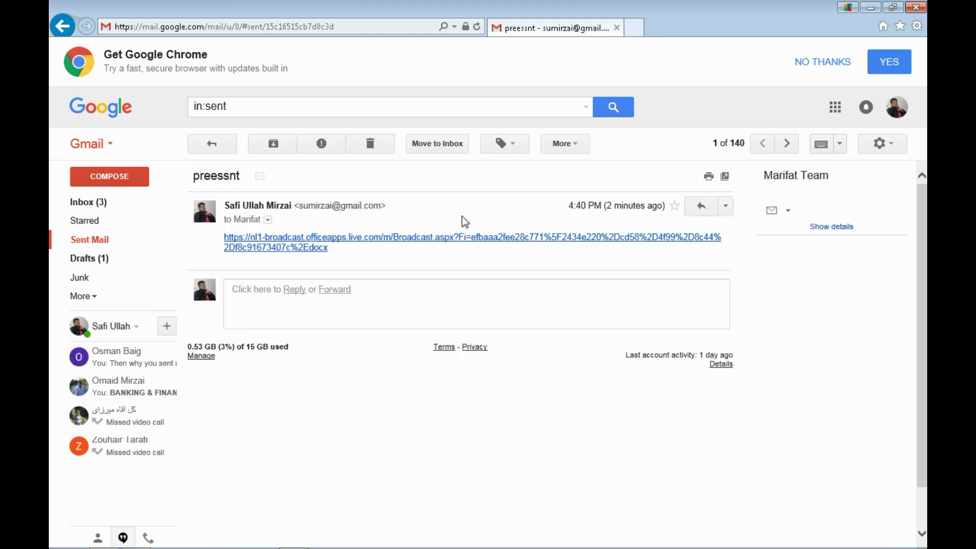
click(447, 238)
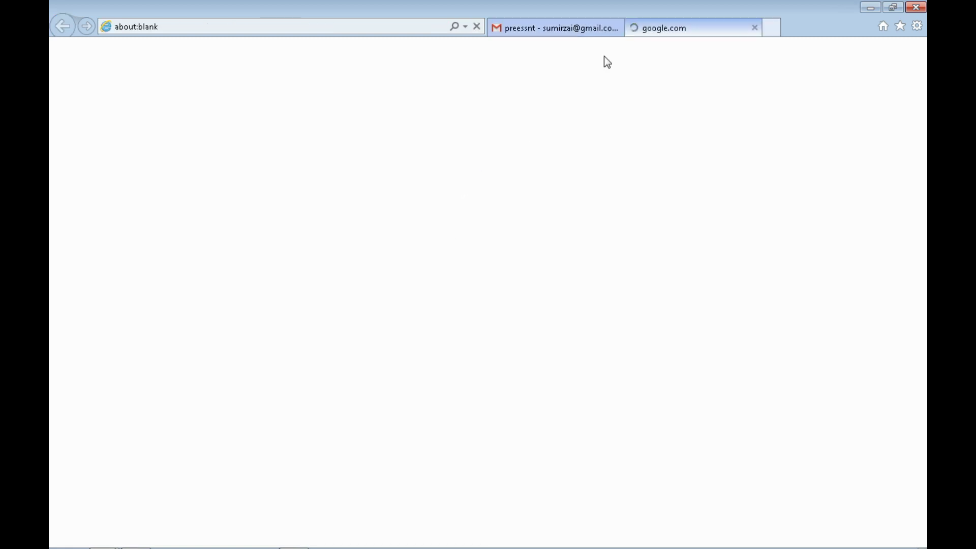
Close the Gmail tab and return to Word's OSI1.docx presenter window
click(615, 31)
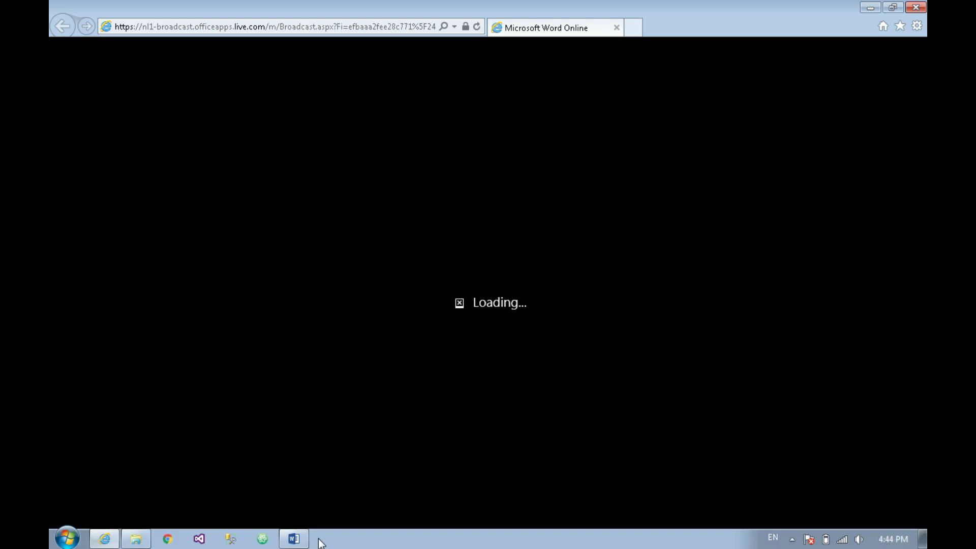
click(295, 539)
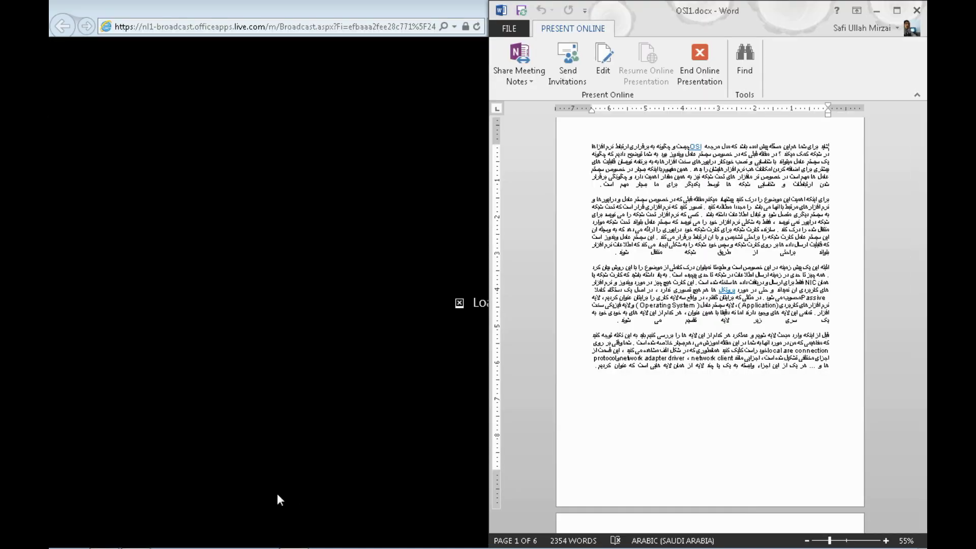
Snap the Word Online viewer to the left half, scroll its pages, and copy the broadcast URL
click(277, 493)
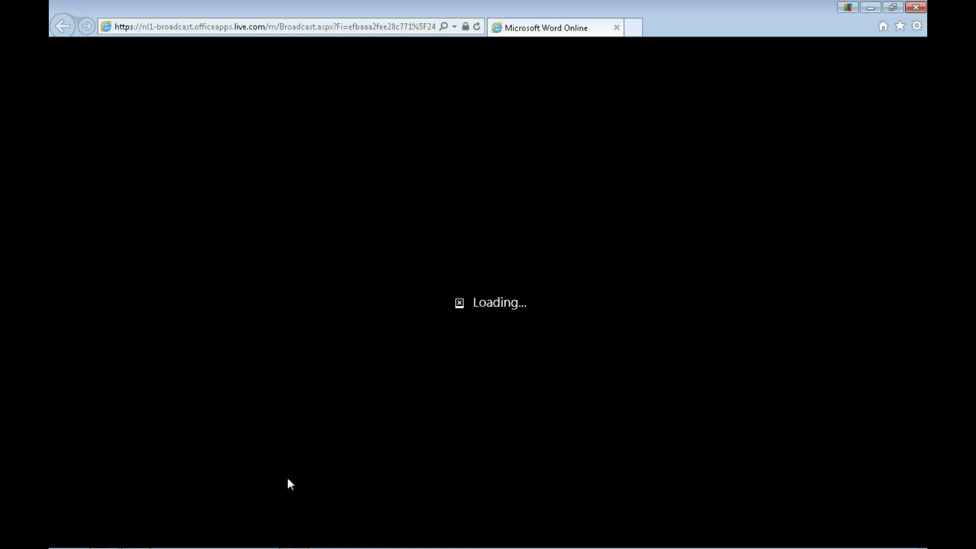
key(super+Left)
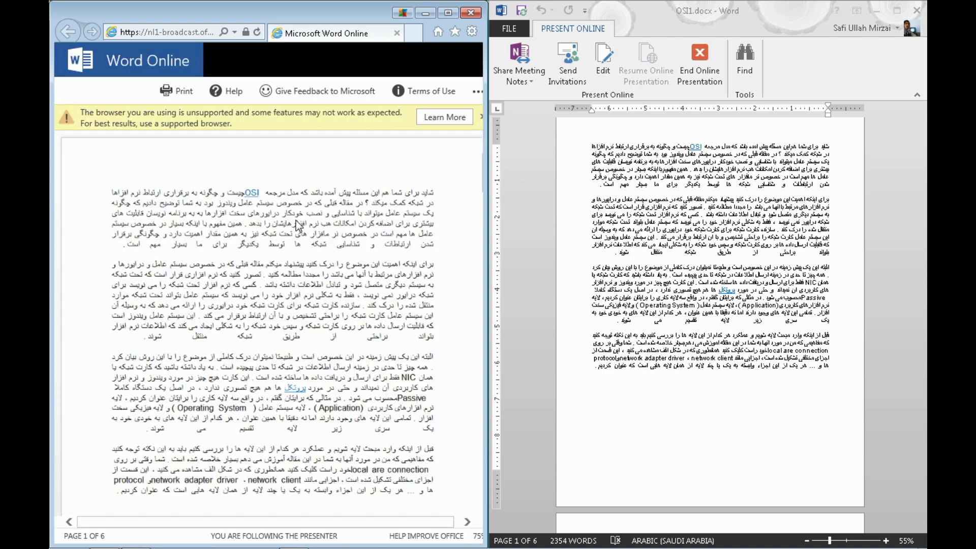
scroll(298, 225, down, 3)
scroll(297, 224, down, 5)
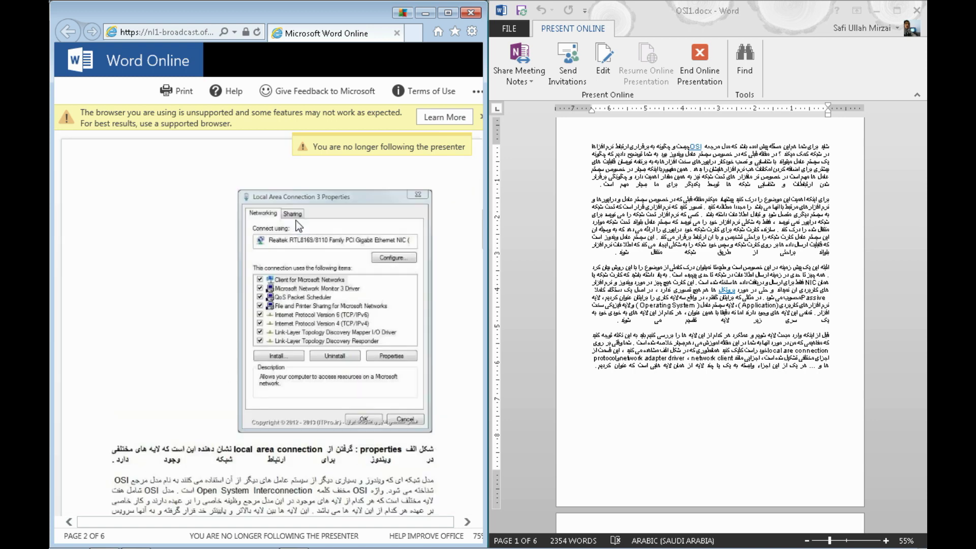
scroll(296, 224, up, 3)
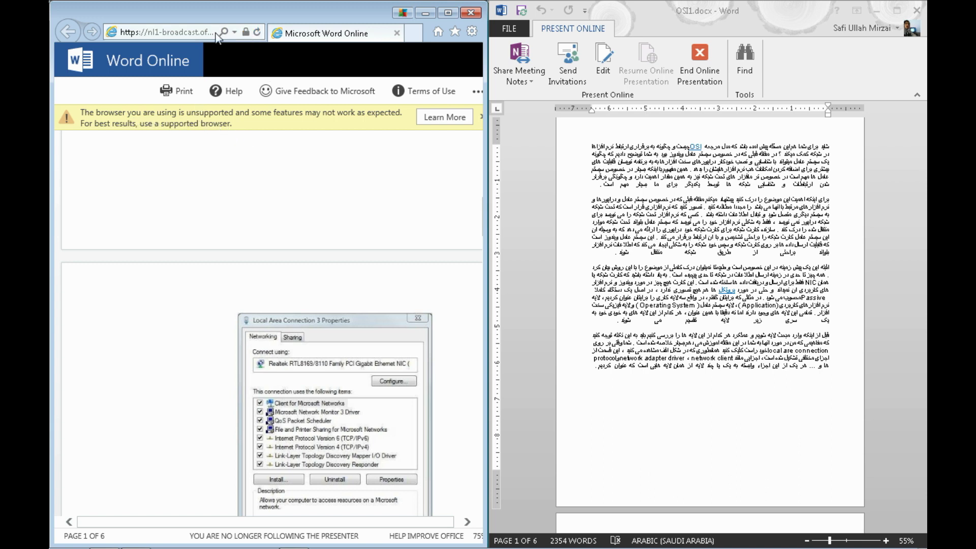
click(195, 33)
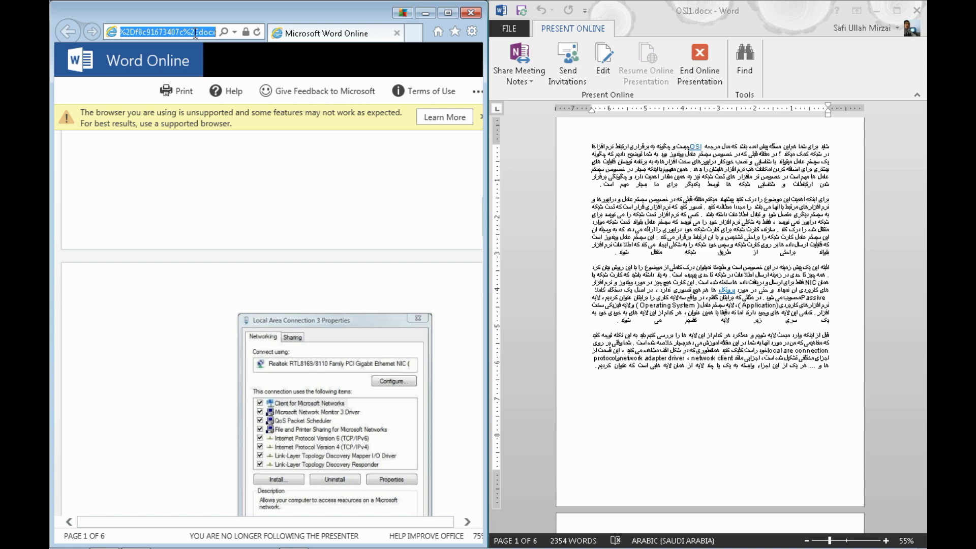
click(169, 538)
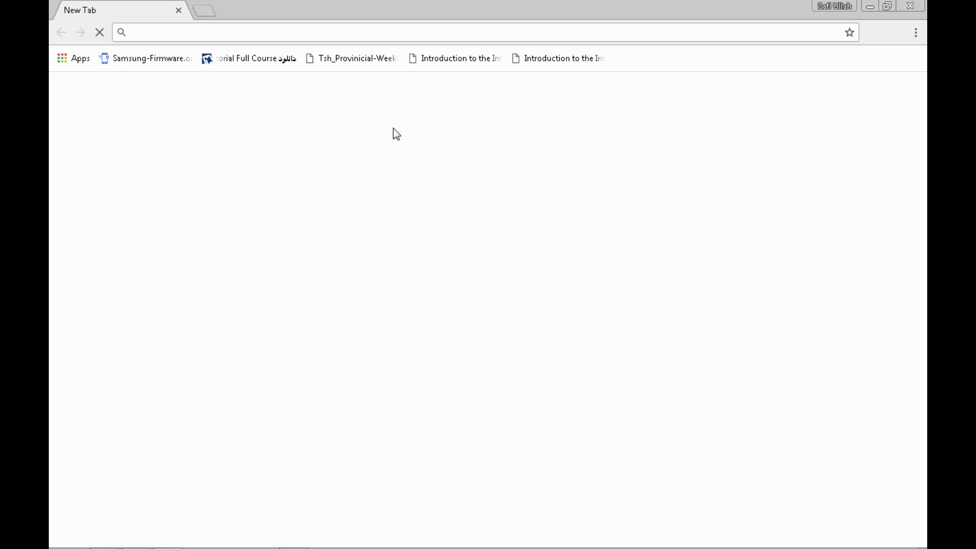
Load the broadcast link in Chrome, close the Internet Explorer viewer, and return Word to the document start
text(https://nl1-broadcast.officeapps.live.com/m/Broadcast.aspx?Fi=efbaaa2fee28c771%5F2434e220%2Dcd58%2D4f99%2D8c44%2Df8c91673407c%2Edocx)
key(Return)
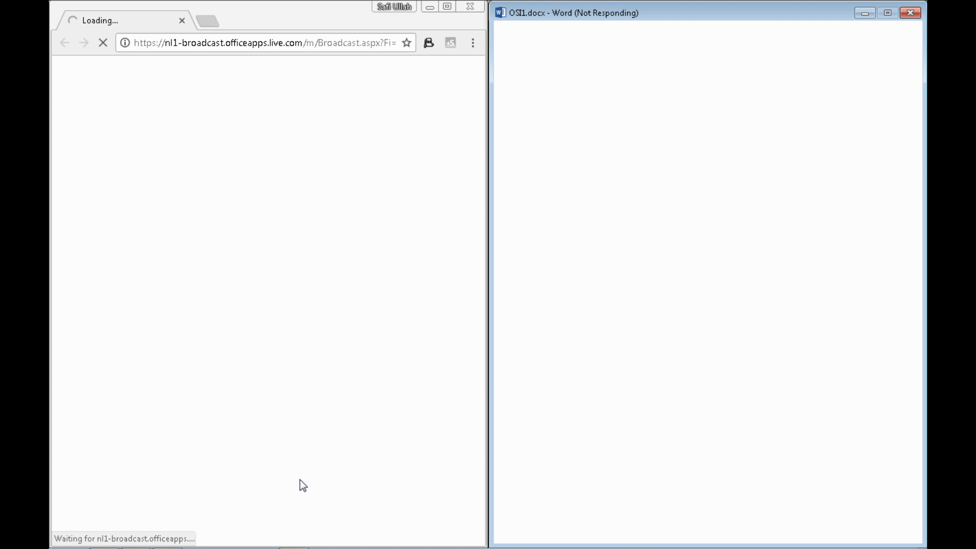
right_click(101, 541)
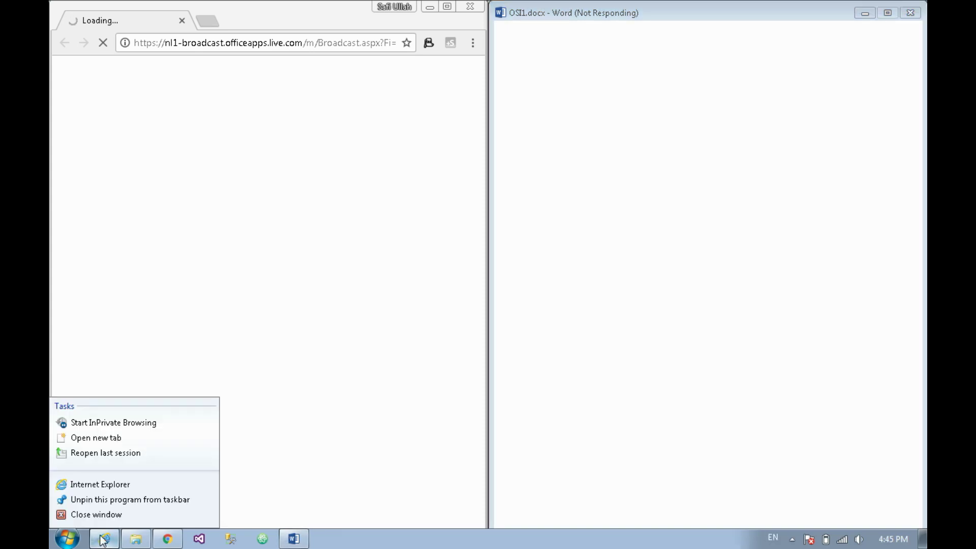
click(117, 515)
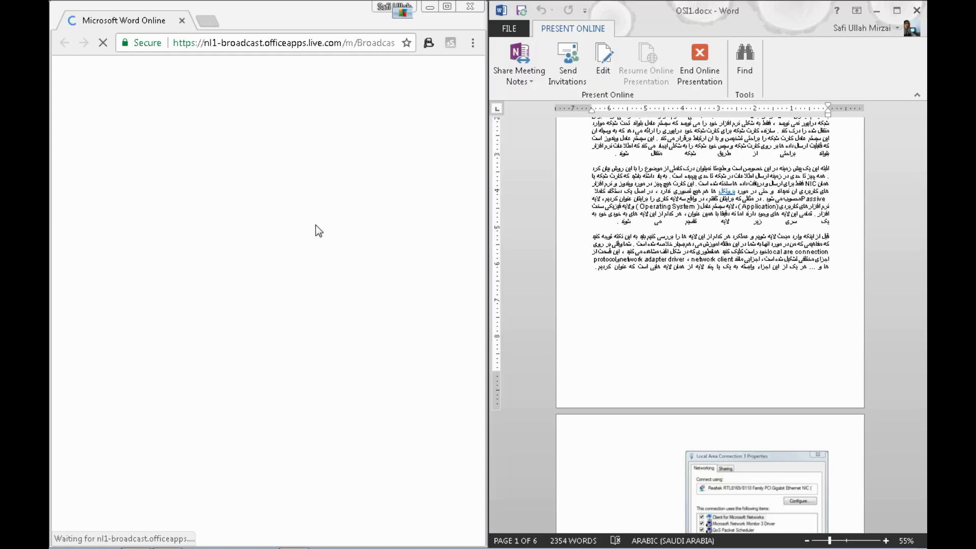
scroll(576, 217, up, 1)
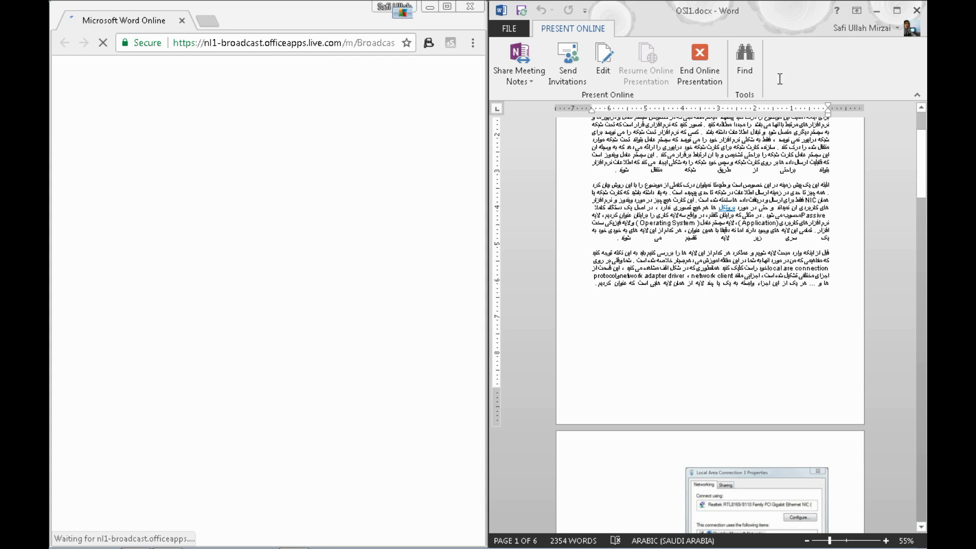
key(ctrl+Home)
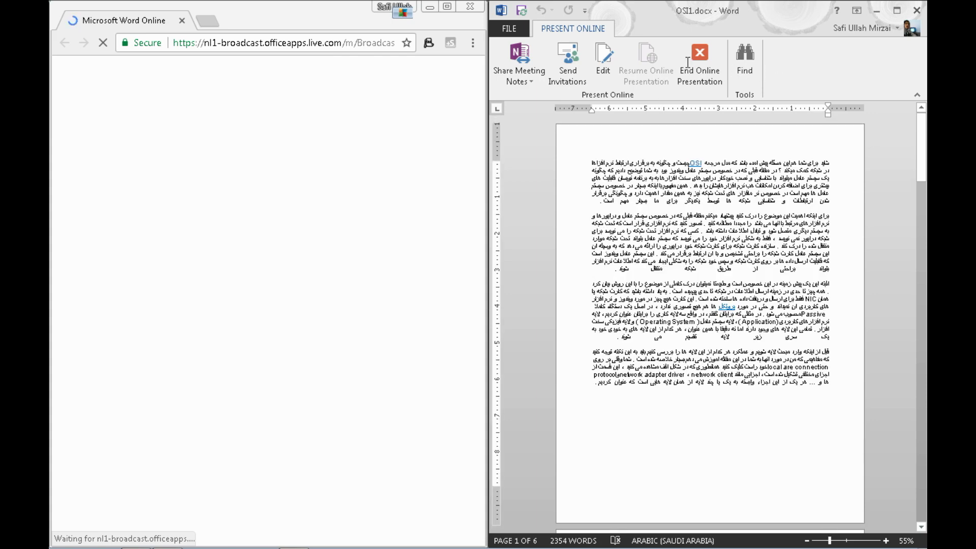
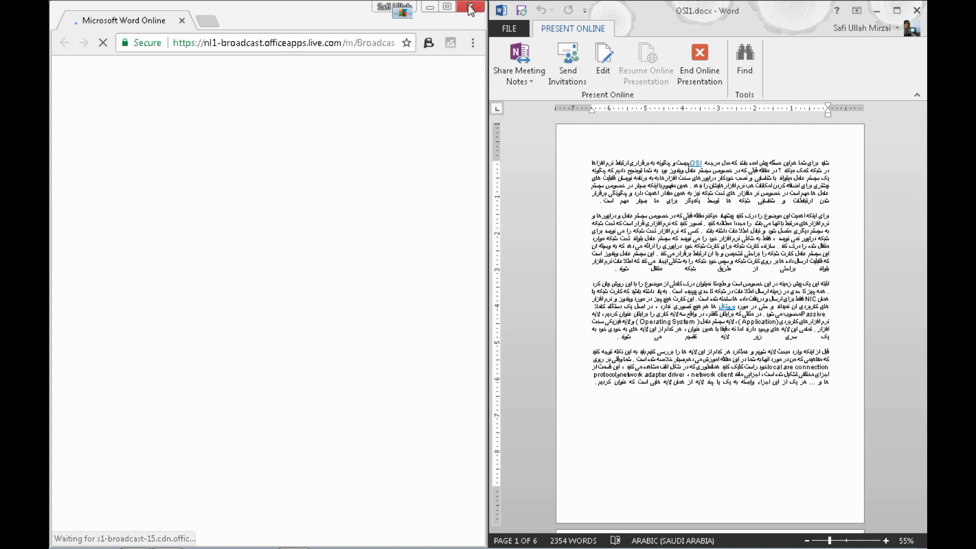
Launch Word via 'winword' in the Run prompt, maximize it, and create a blank document
mouse_move(627, 216)
key(super+r)
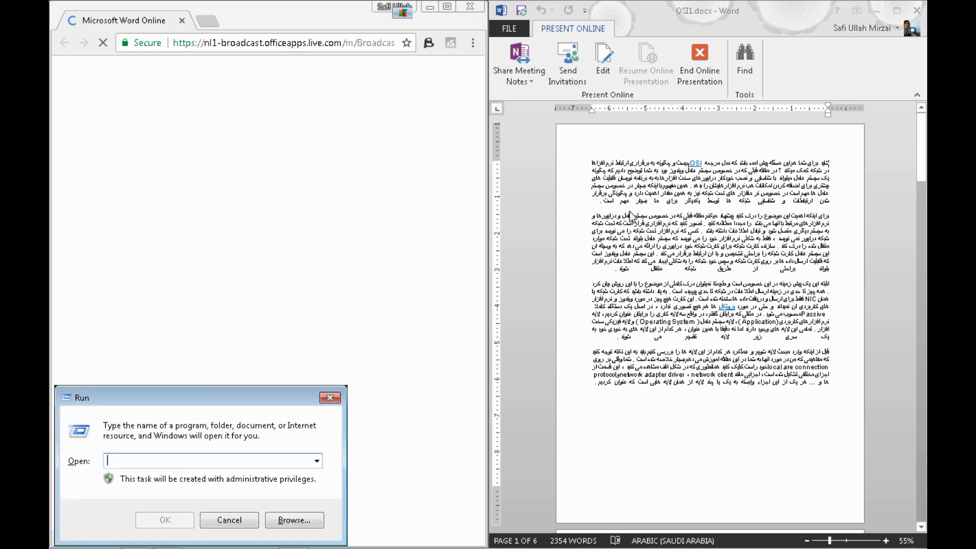
text(winword)
key(Return)
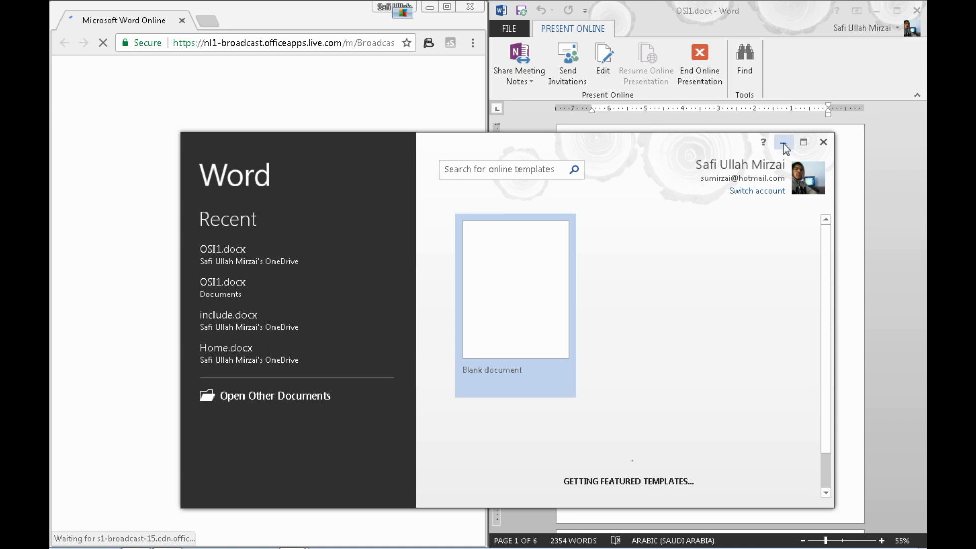
click(803, 142)
click(376, 183)
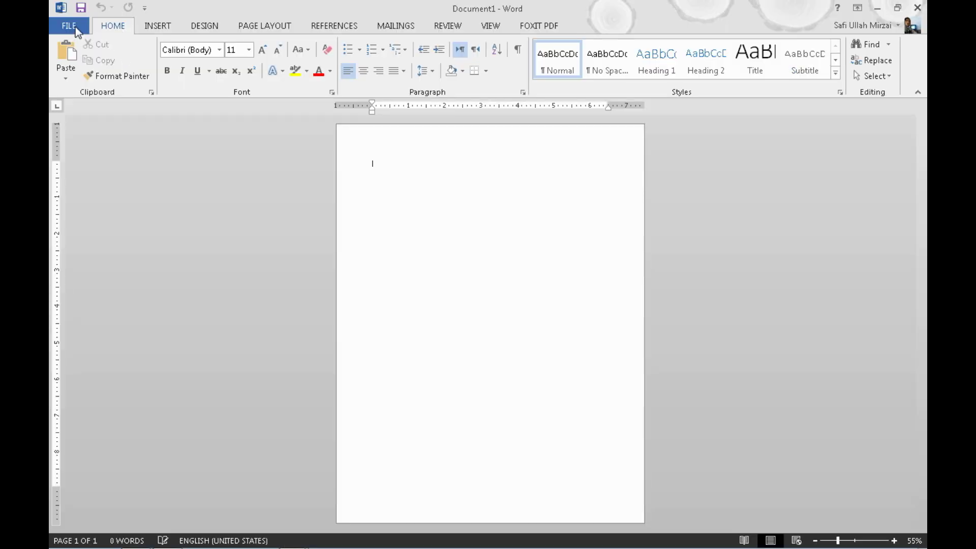
Post the document to a blog from File > Share, creating a new blog post document
click(74, 26)
click(93, 214)
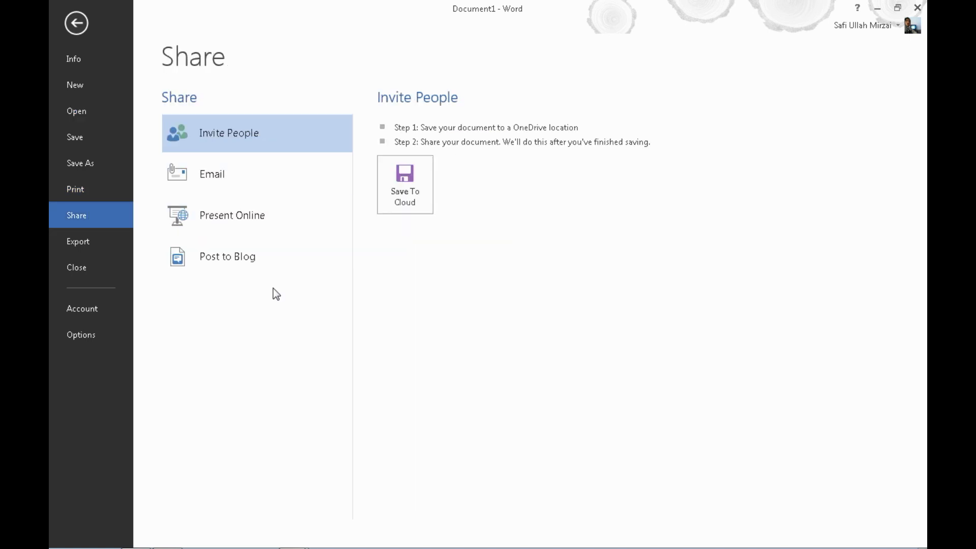
click(256, 268)
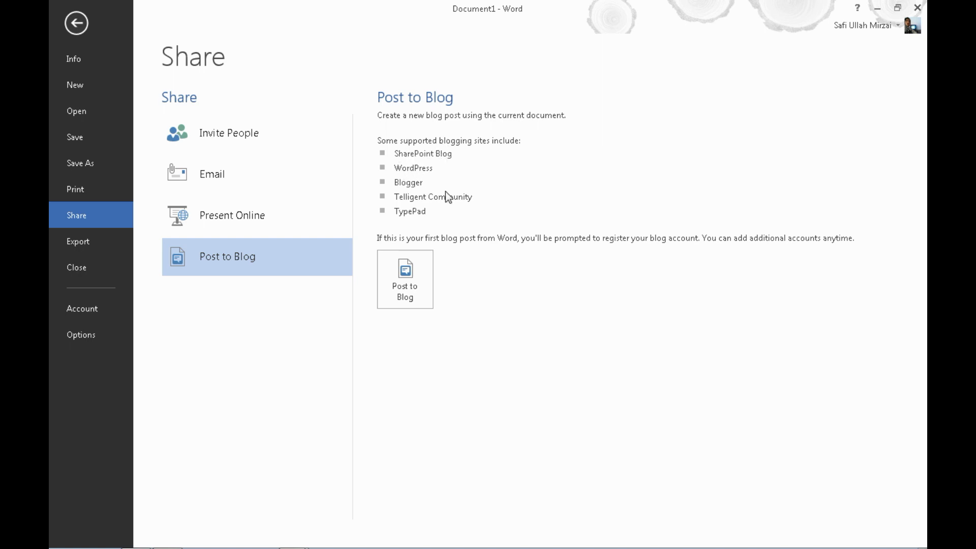
click(422, 276)
click(432, 282)
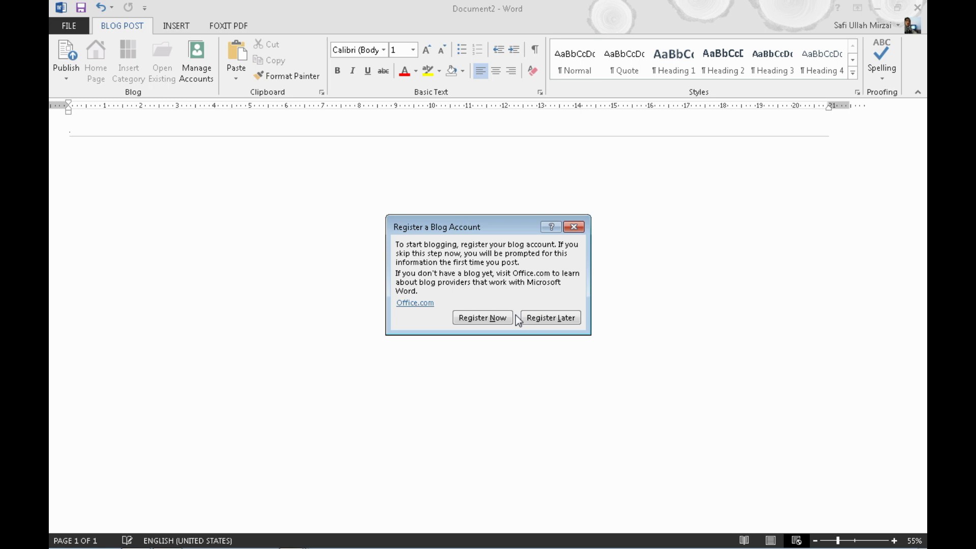
Register with Blogger as provider, entering the account's e-mail as user name and the password
click(492, 316)
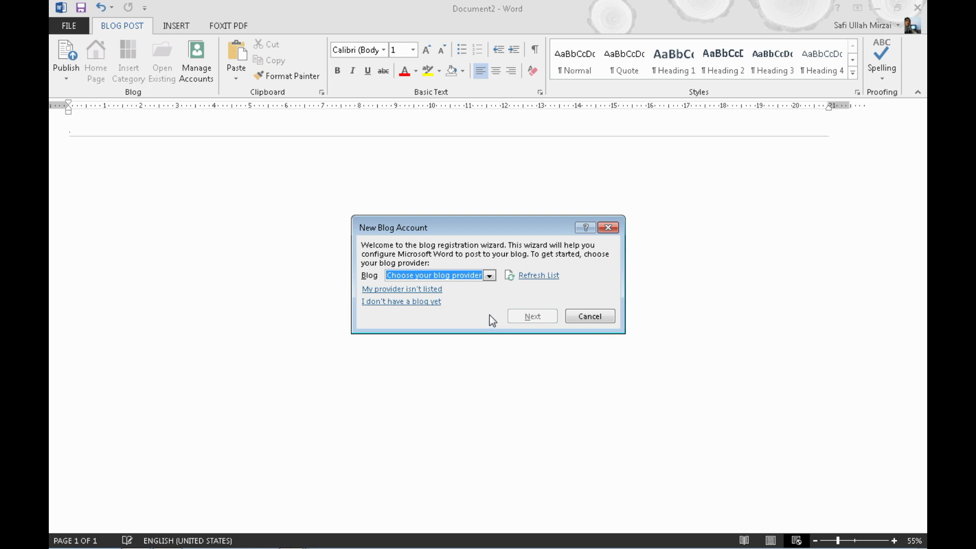
click(490, 276)
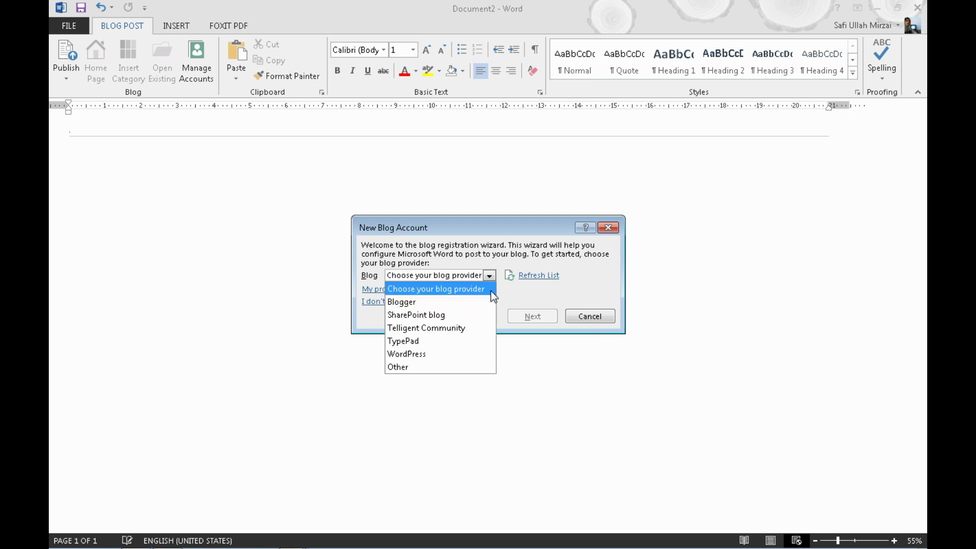
click(463, 302)
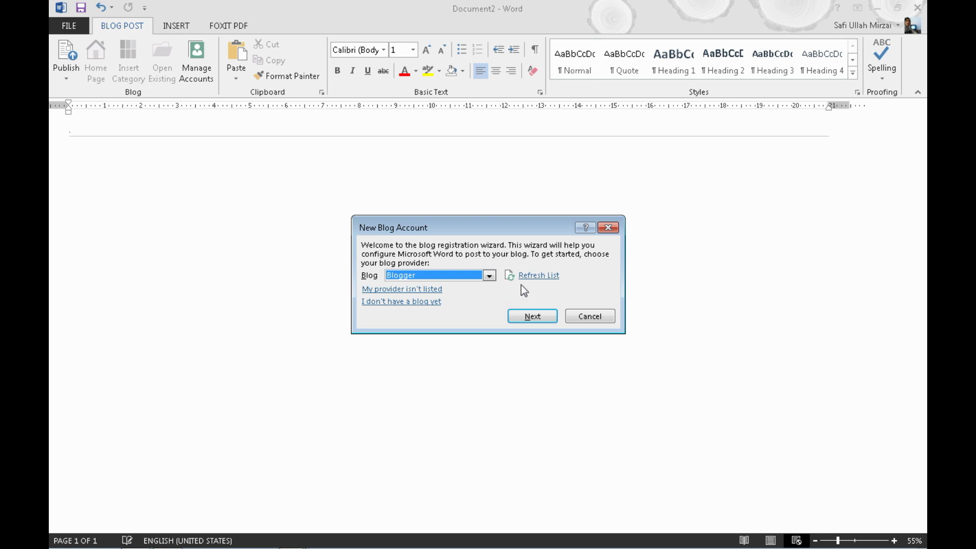
click(547, 315)
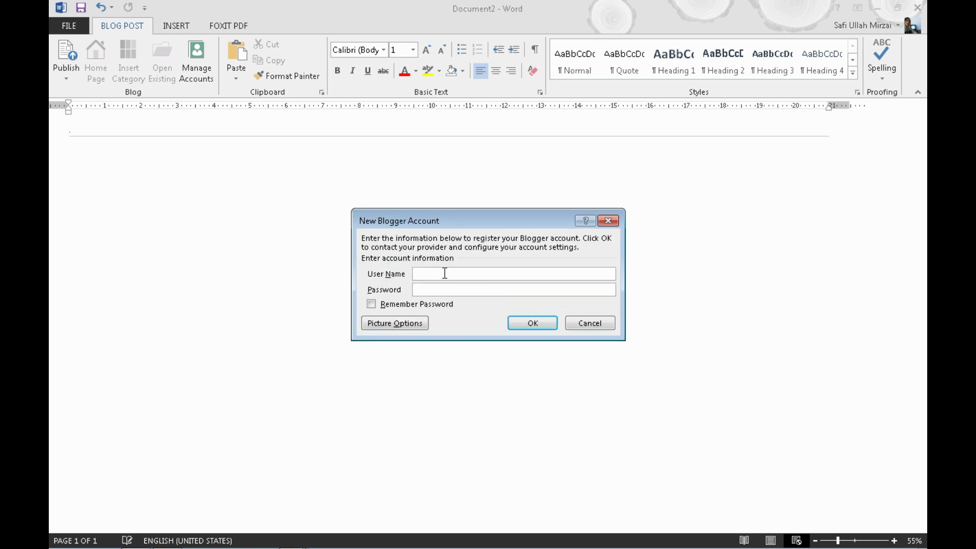
click(513, 289)
text(**************)
Review Picture Options, trying My own server before reverting to not uploading pictures
click(517, 326)
click(517, 327)
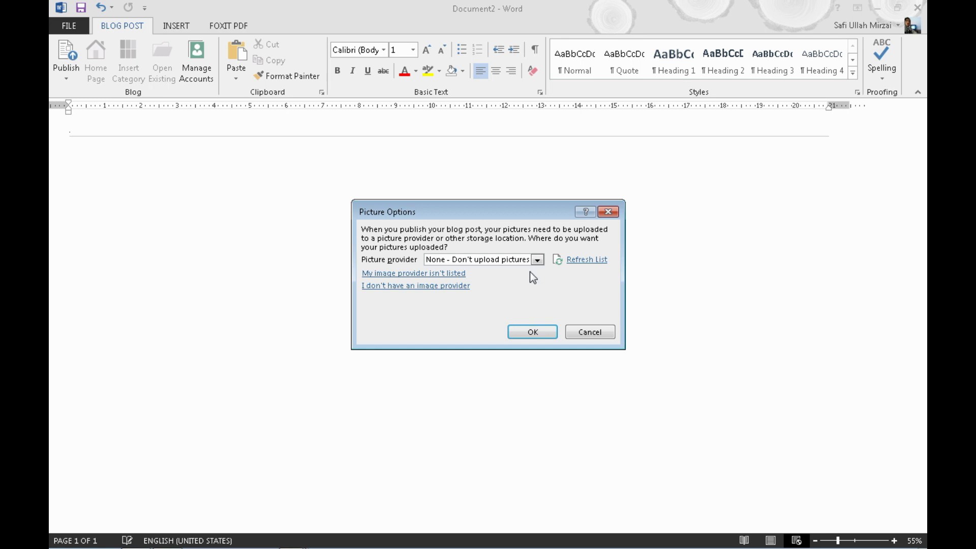
click(493, 260)
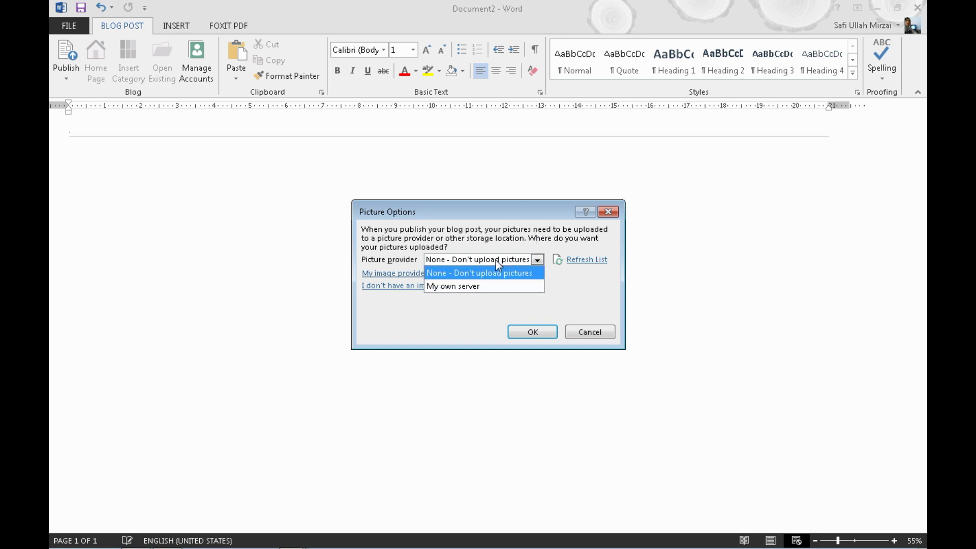
click(480, 291)
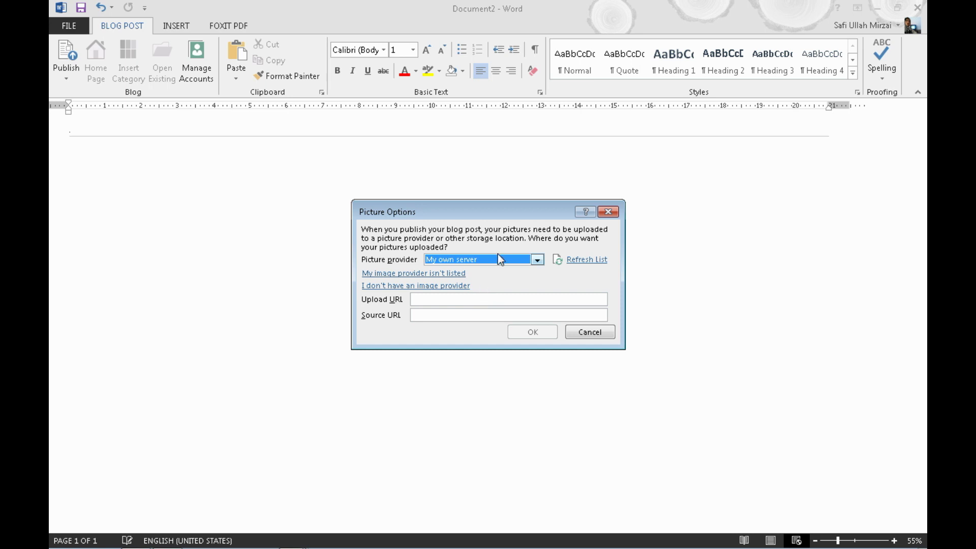
click(498, 256)
click(478, 268)
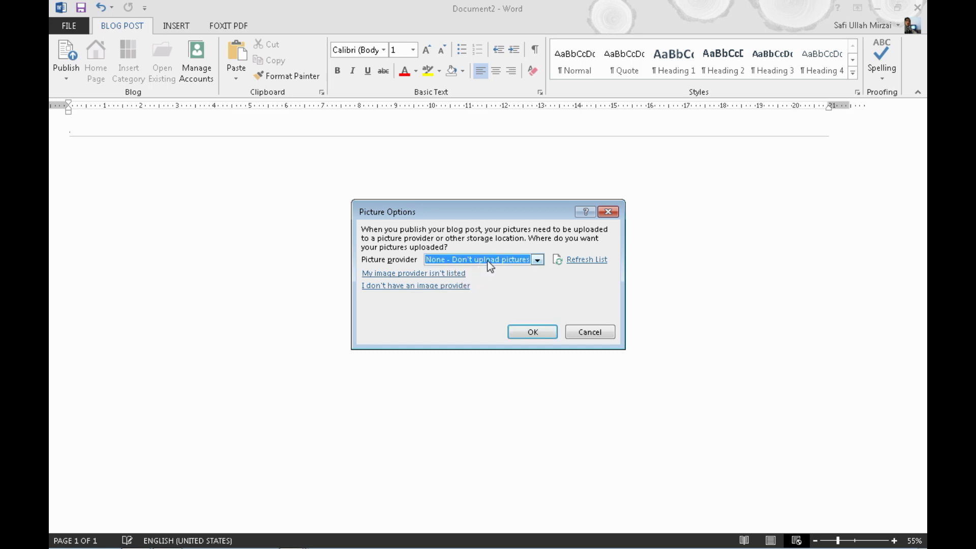
click(536, 332)
Submit the Blogger registration, dismiss the resulting error, and cancel the registration
click(533, 325)
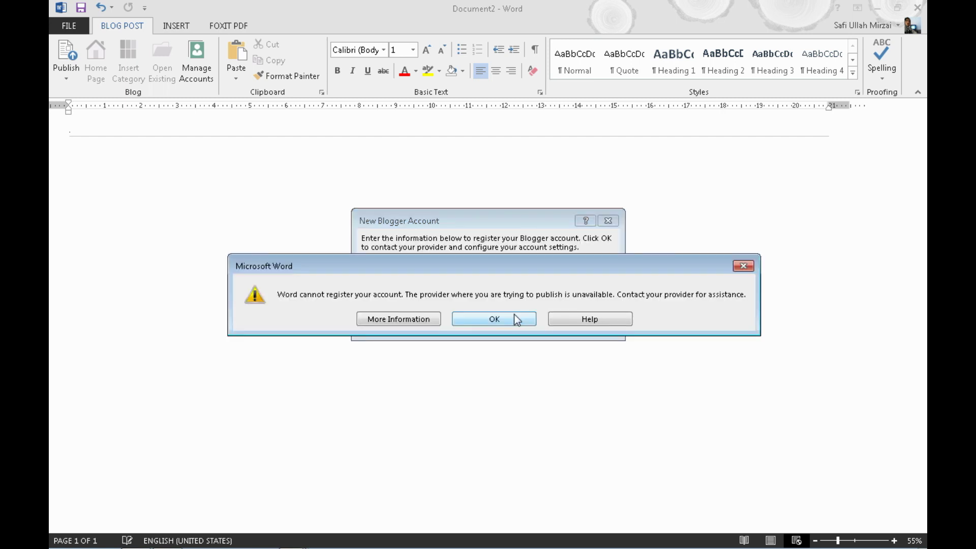
click(514, 313)
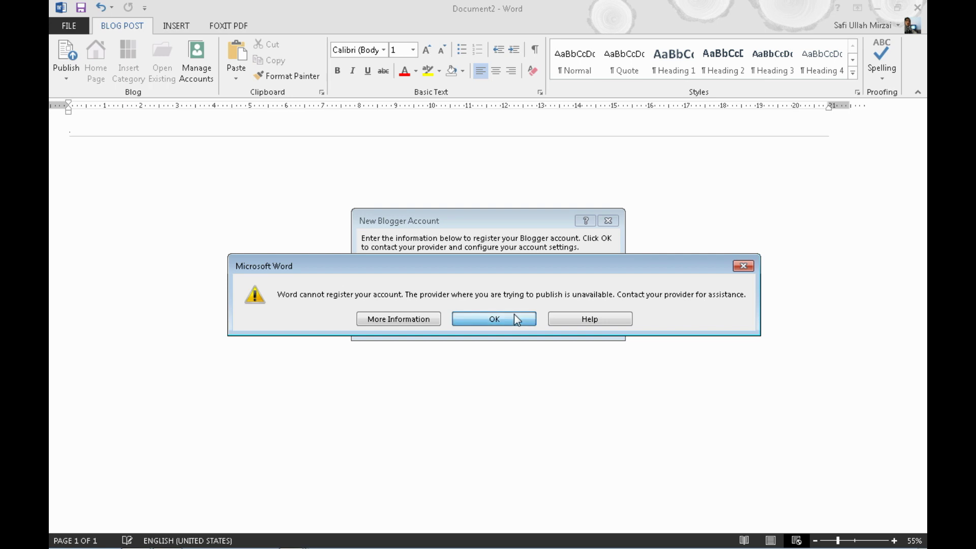
click(514, 314)
click(581, 325)
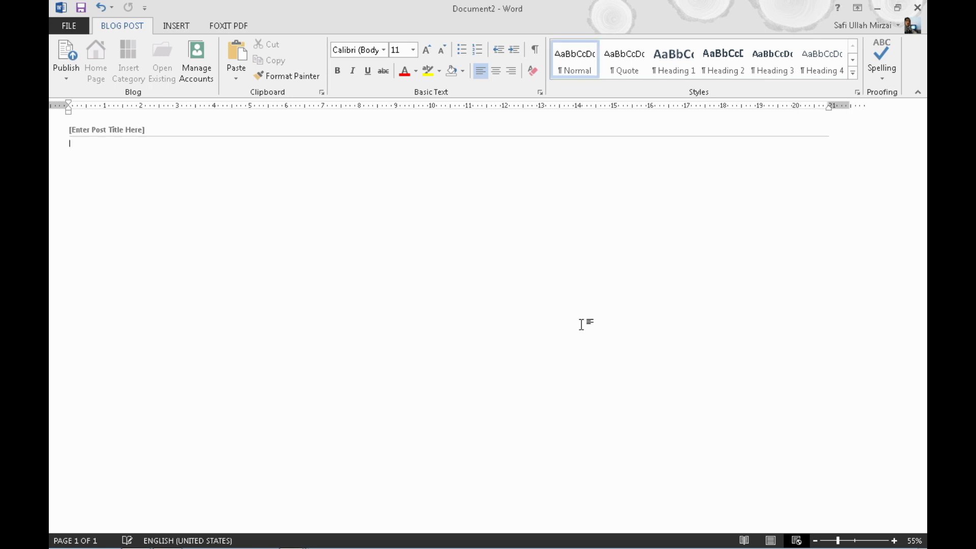
click(75, 28)
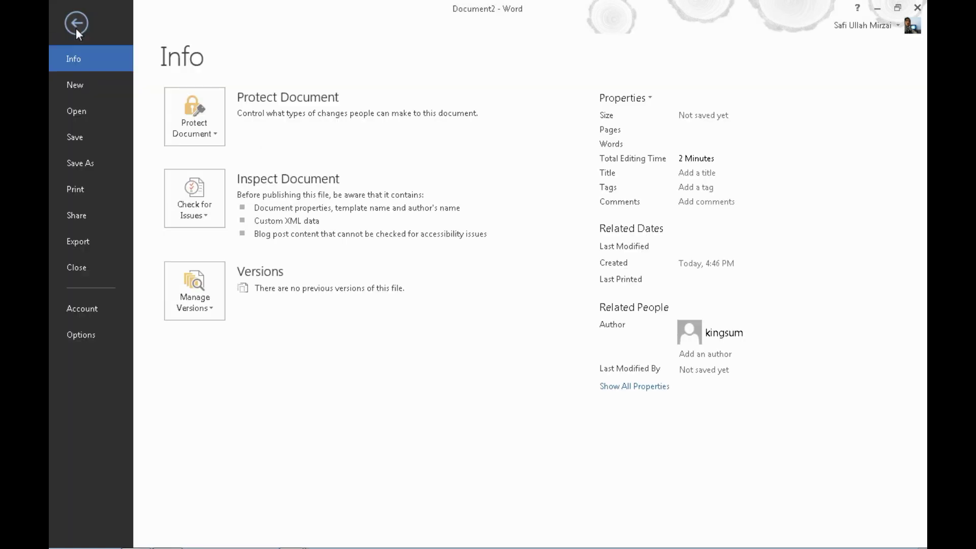
click(75, 28)
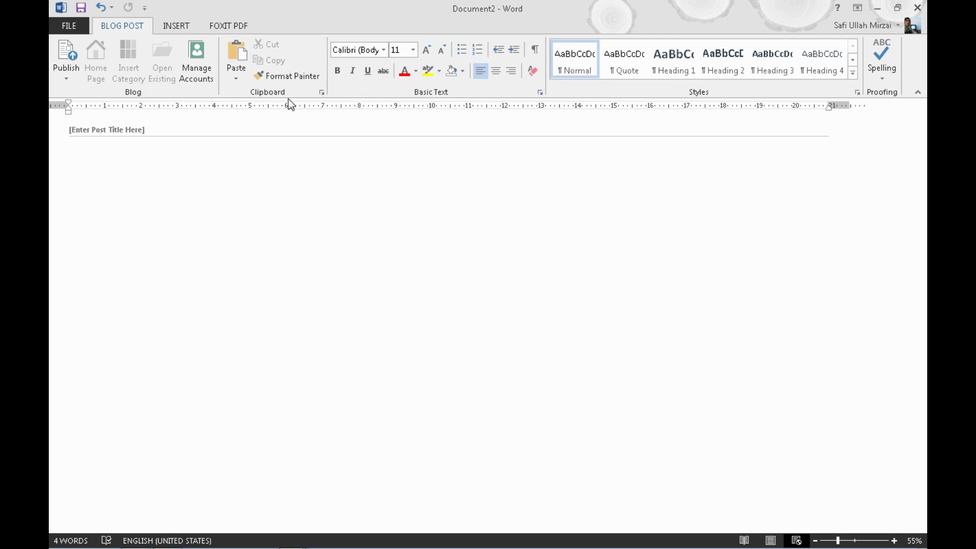
click(178, 26)
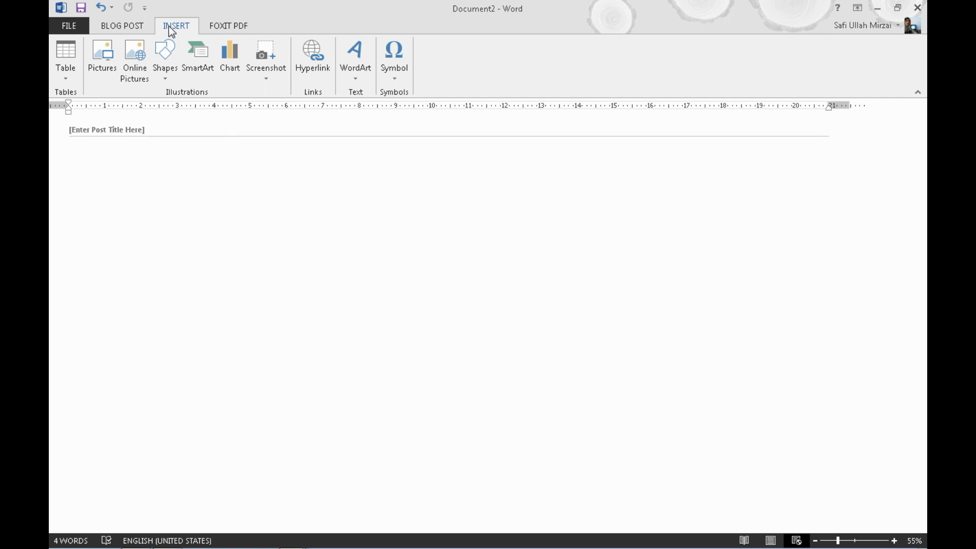
click(135, 28)
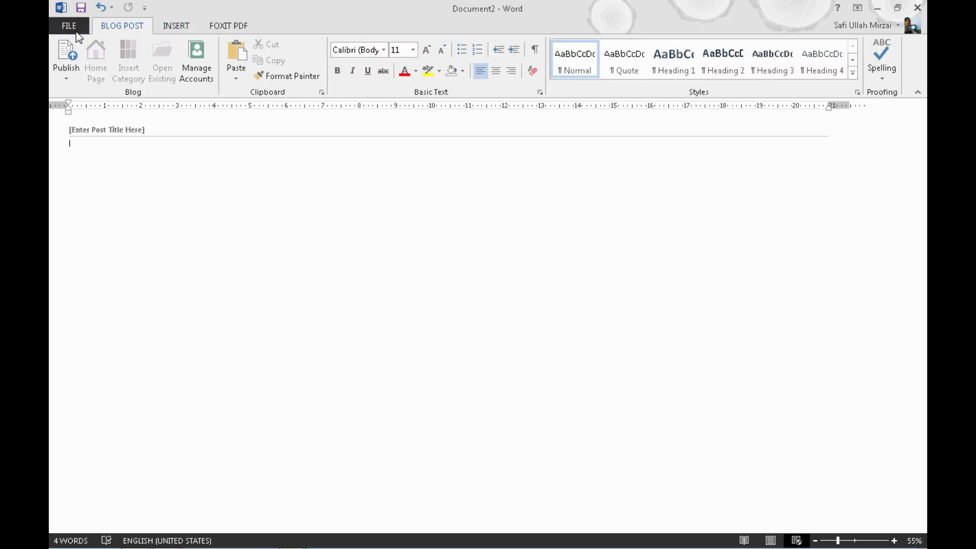
click(71, 28)
Browse the Export options, comparing Change File Type with Create PDF/XPS Document
click(87, 219)
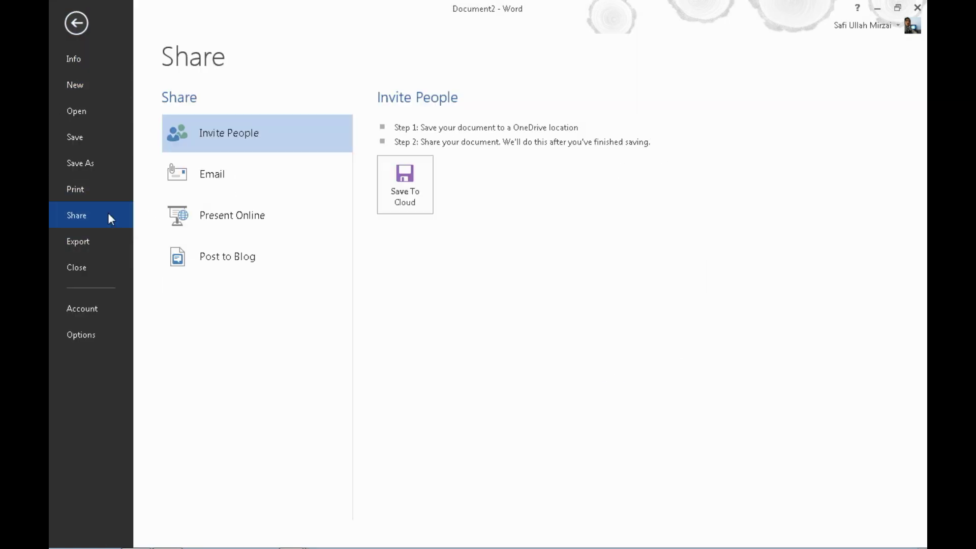
click(117, 239)
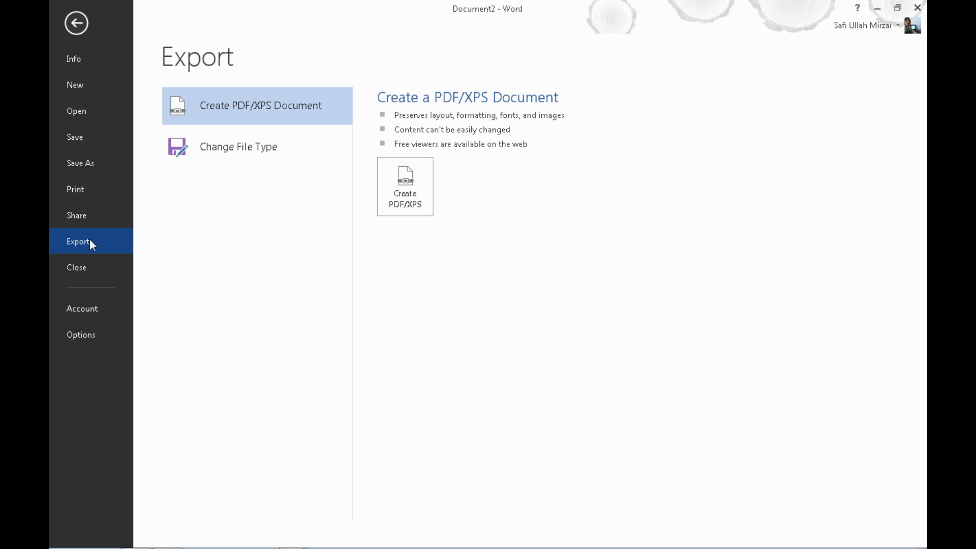
click(316, 159)
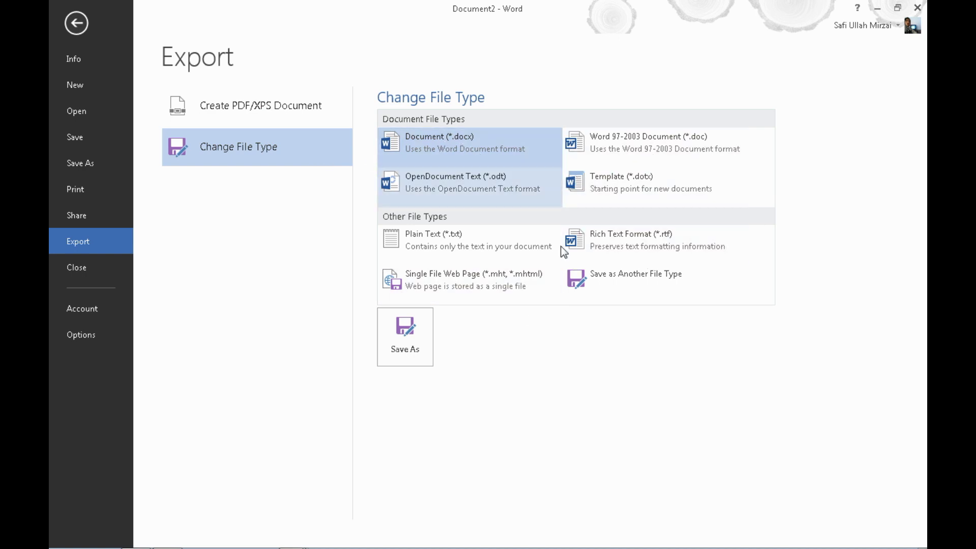
click(287, 115)
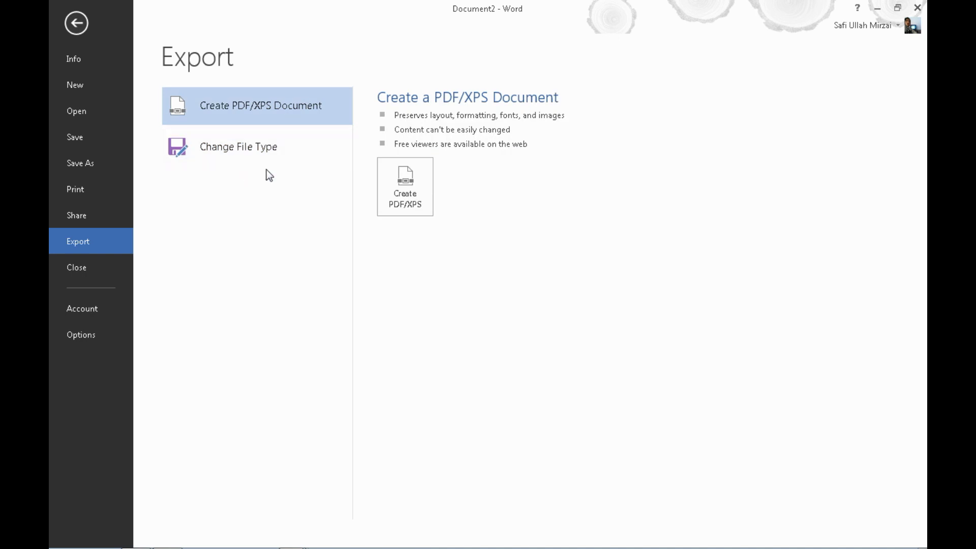
click(272, 158)
click(281, 115)
Start Publish as PDF or XPS, check the file type list, then cancel without publishing
click(403, 192)
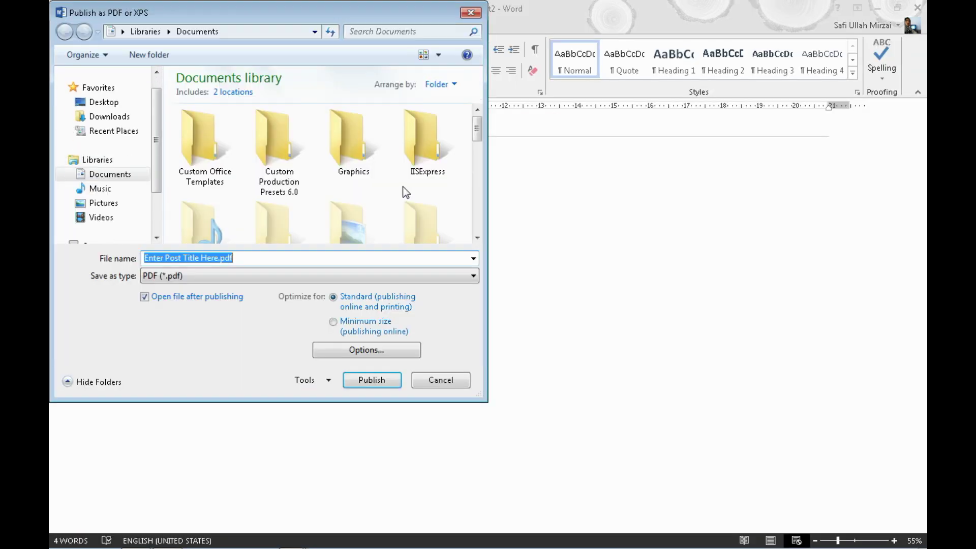
click(472, 276)
click(471, 277)
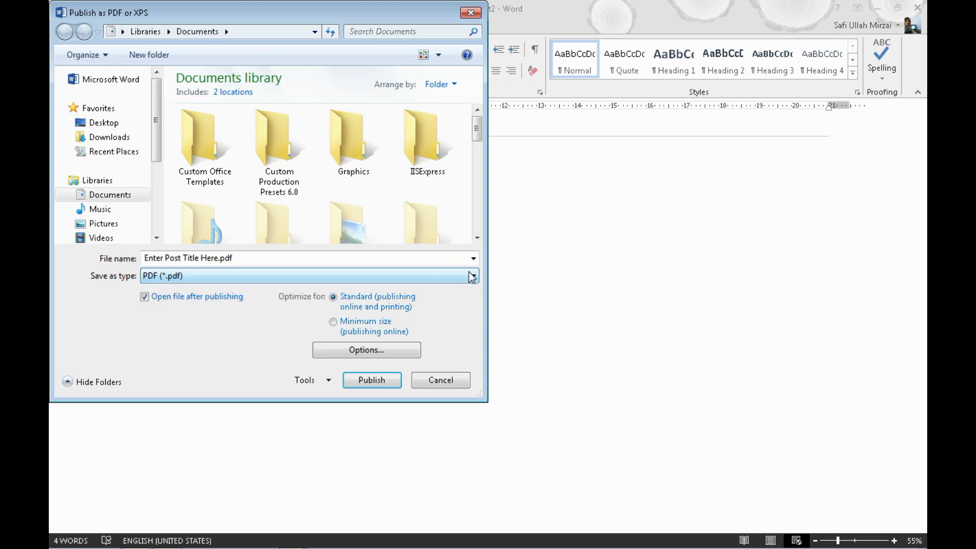
click(442, 382)
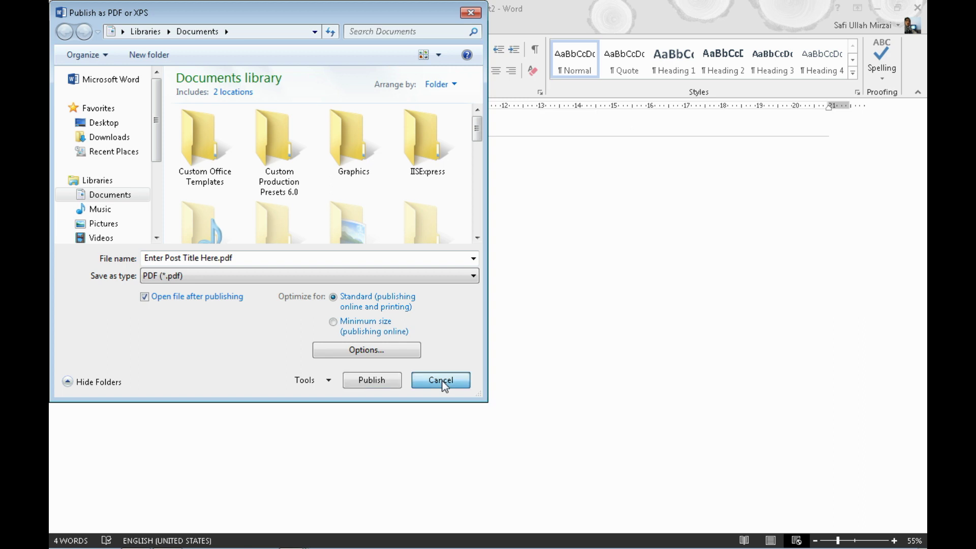
click(442, 382)
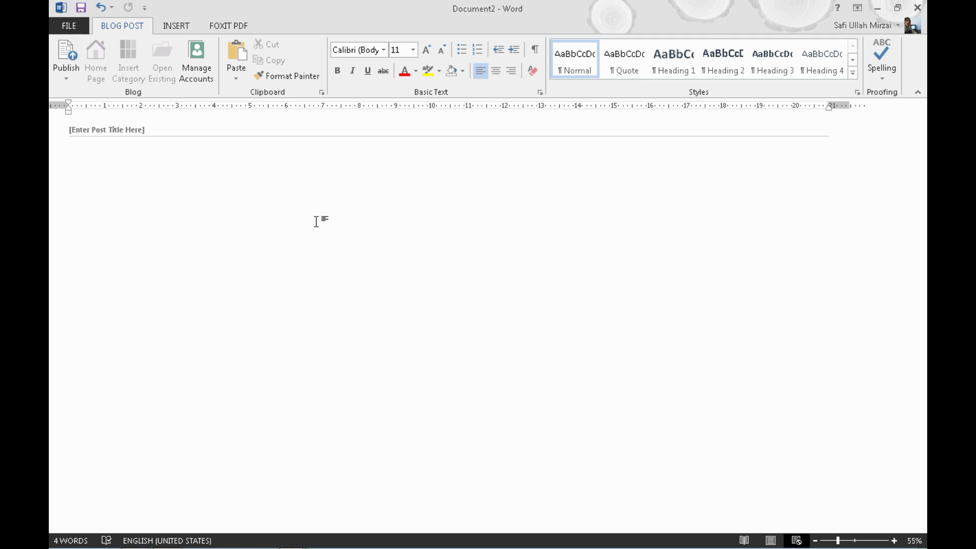
Show the Backstage Account page and list the available Office Background options
click(71, 28)
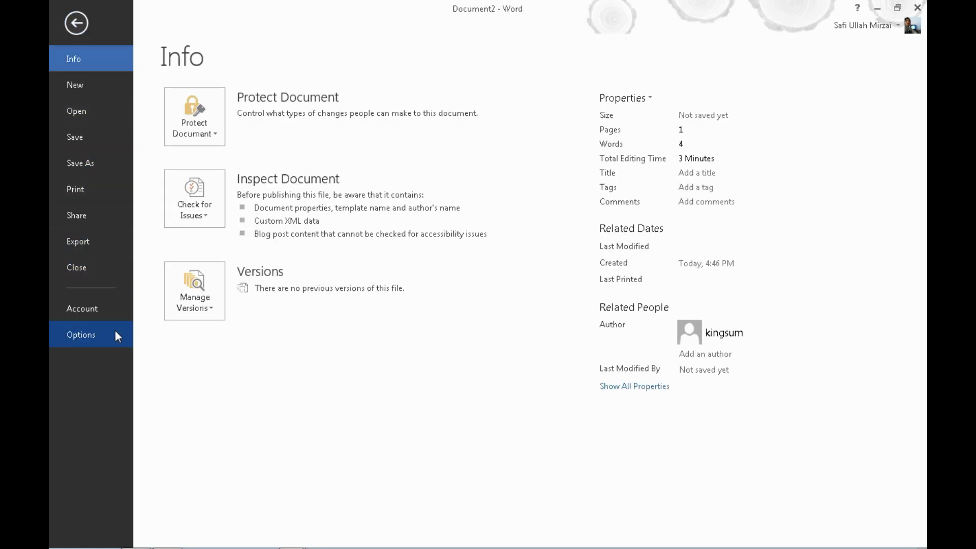
click(81, 315)
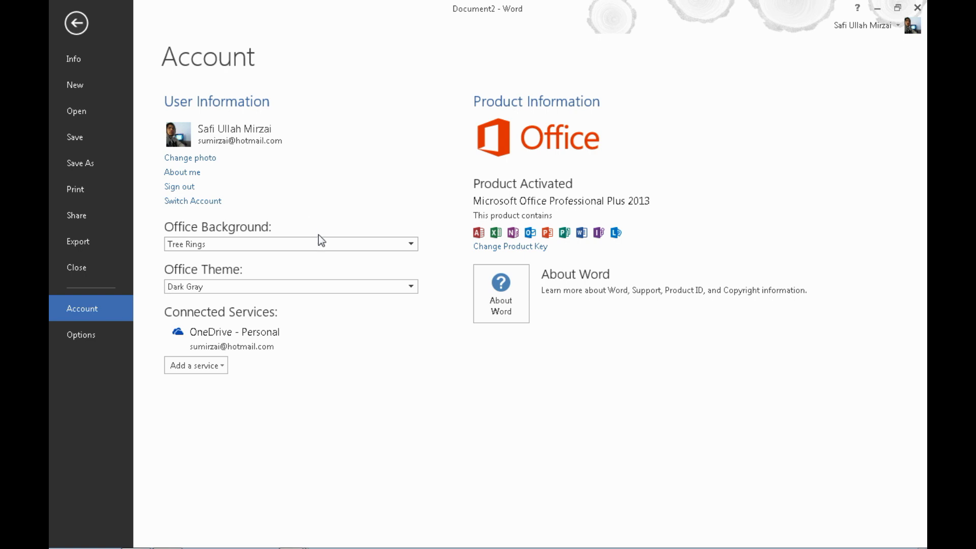
click(320, 248)
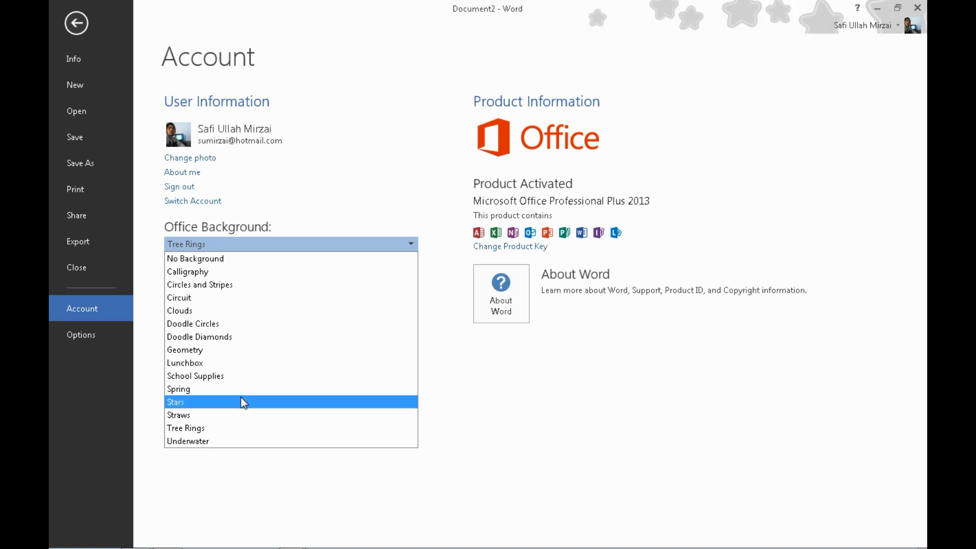
click(235, 428)
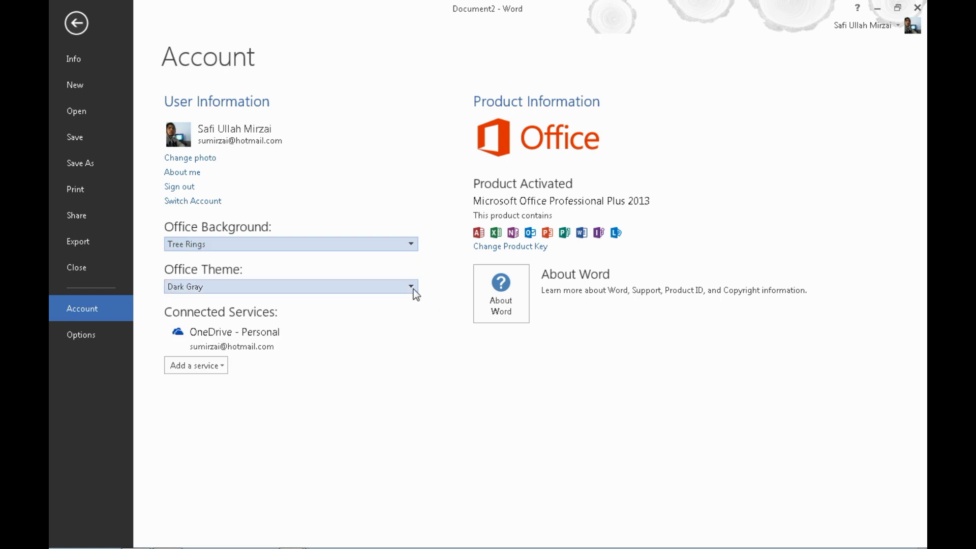
click(207, 282)
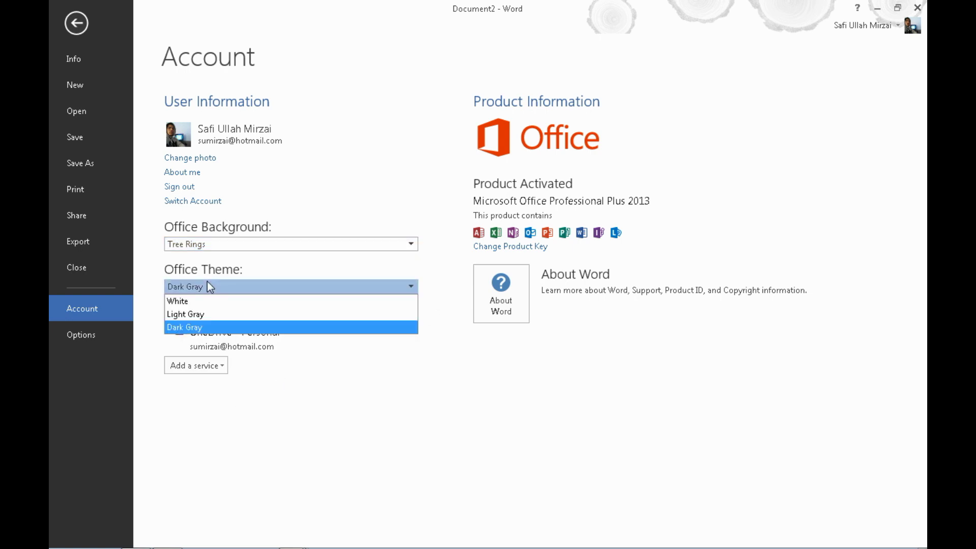
click(214, 313)
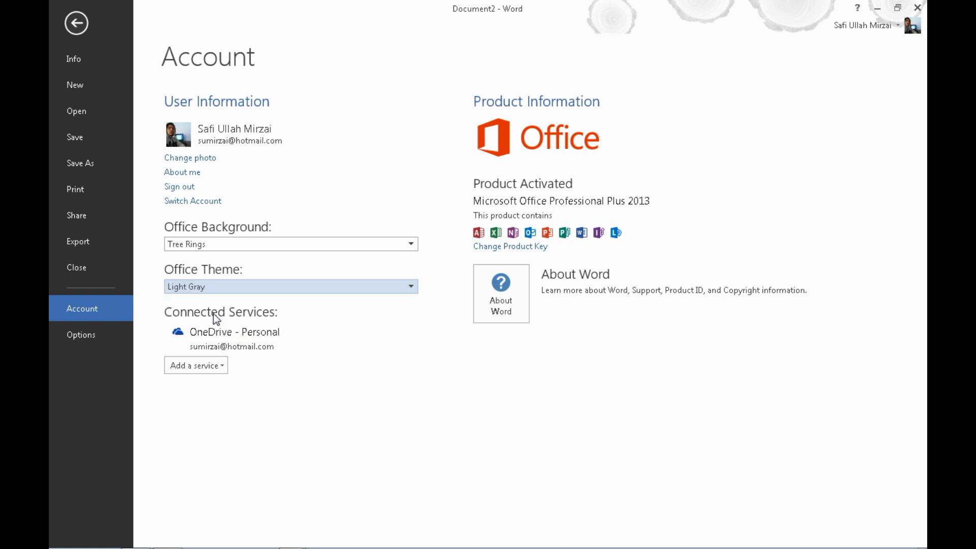
click(261, 287)
click(253, 301)
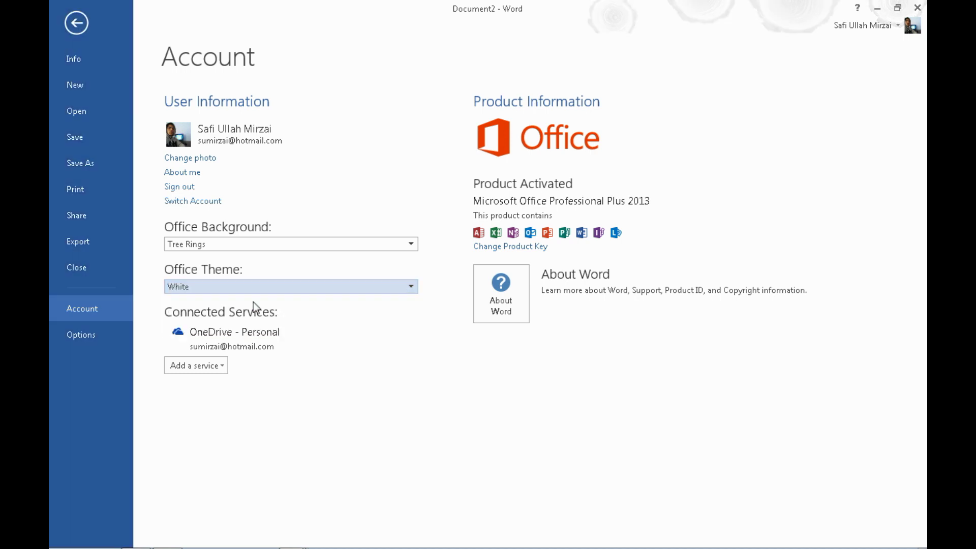
click(269, 289)
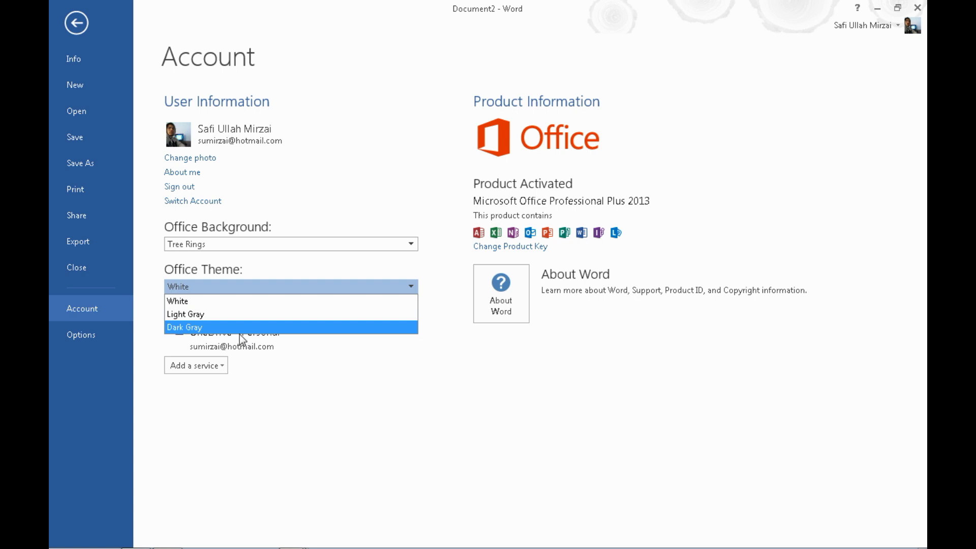
click(270, 327)
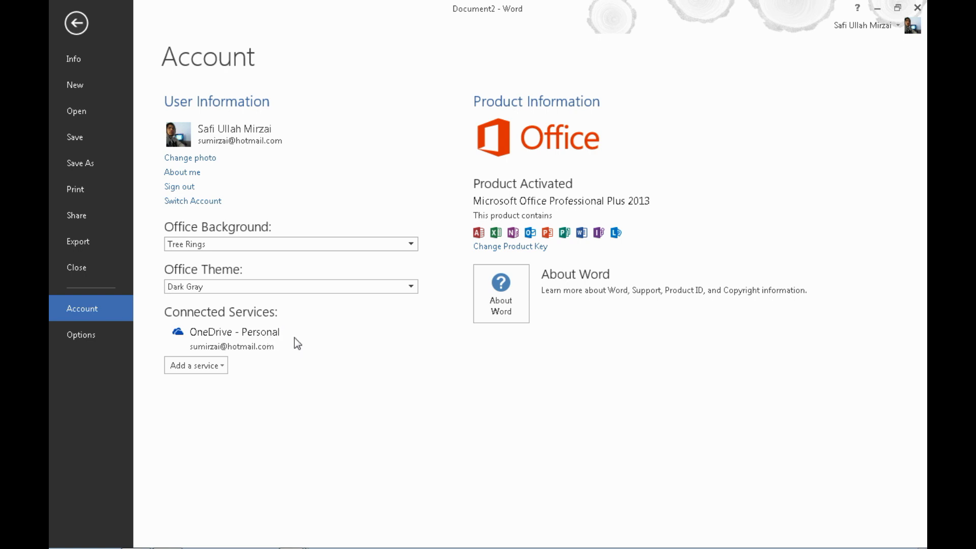
click(211, 369)
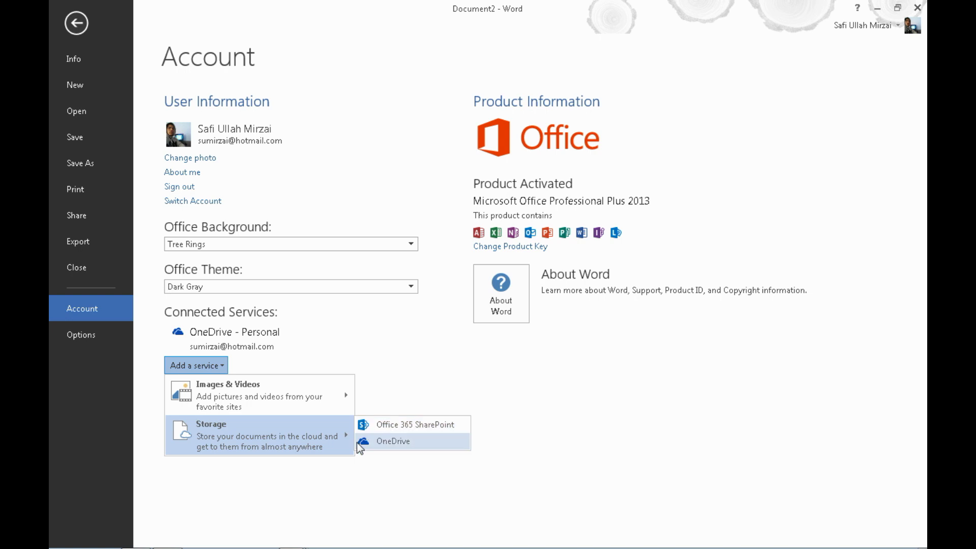
mouse_move(259, 395)
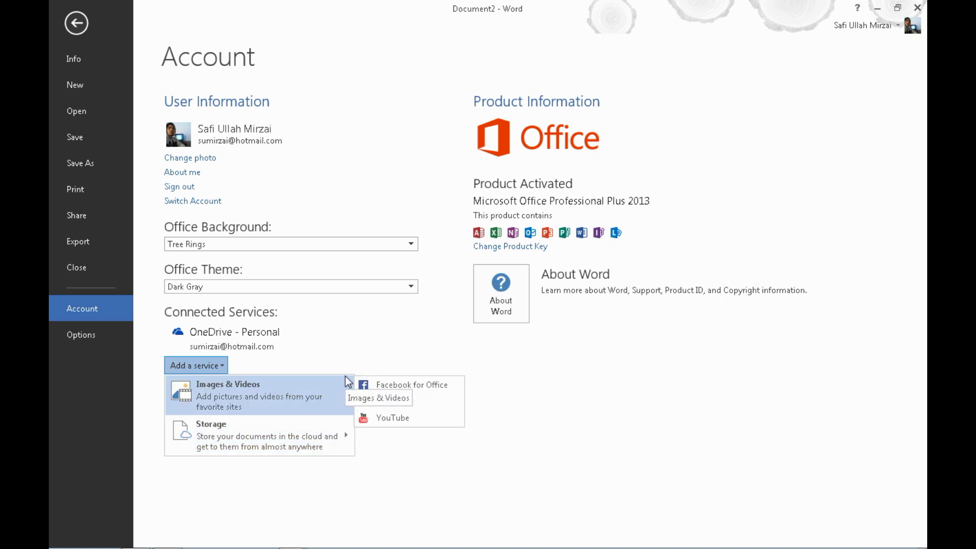
click(398, 325)
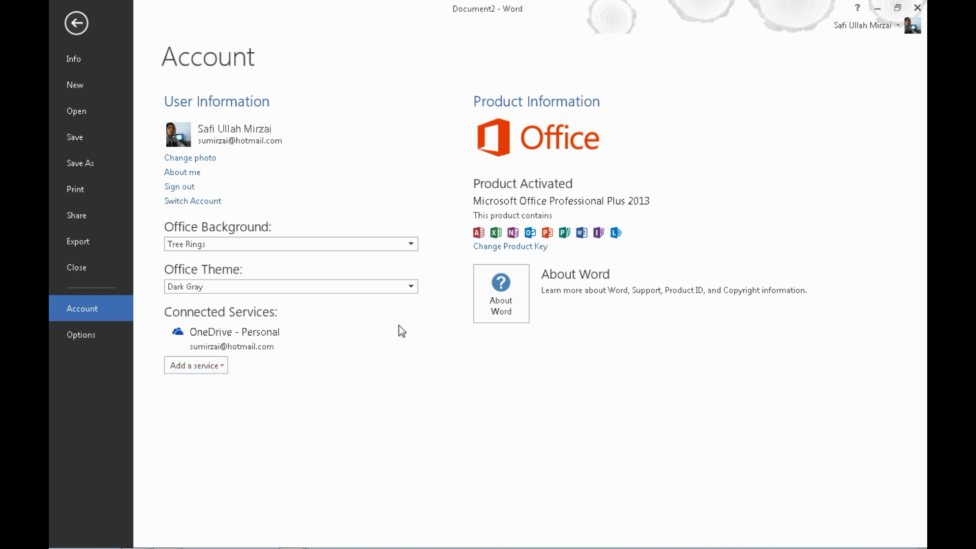
click(491, 299)
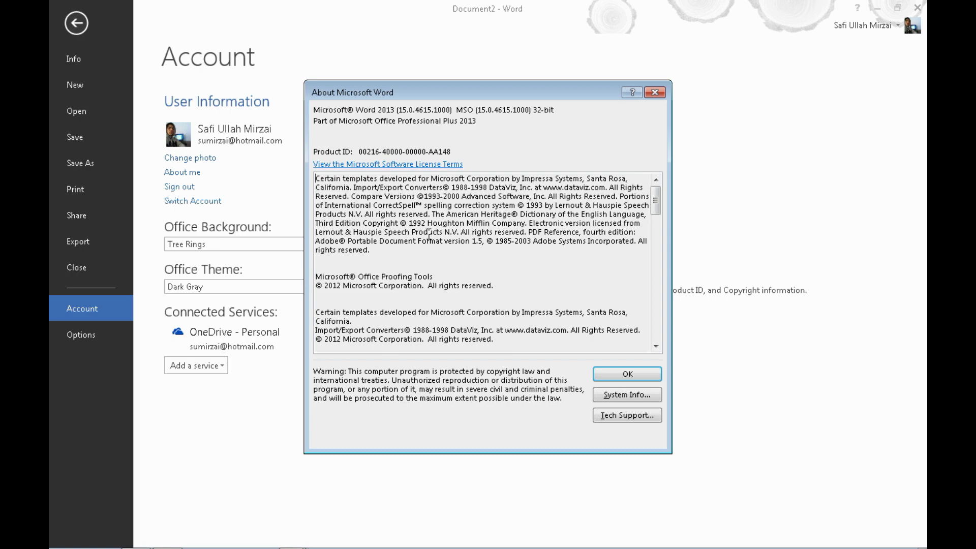
Read through the About Word copyright text, then launch System Info
scroll(428, 234, down, 5)
scroll(429, 234, down, 3)
scroll(429, 234, down, 3)
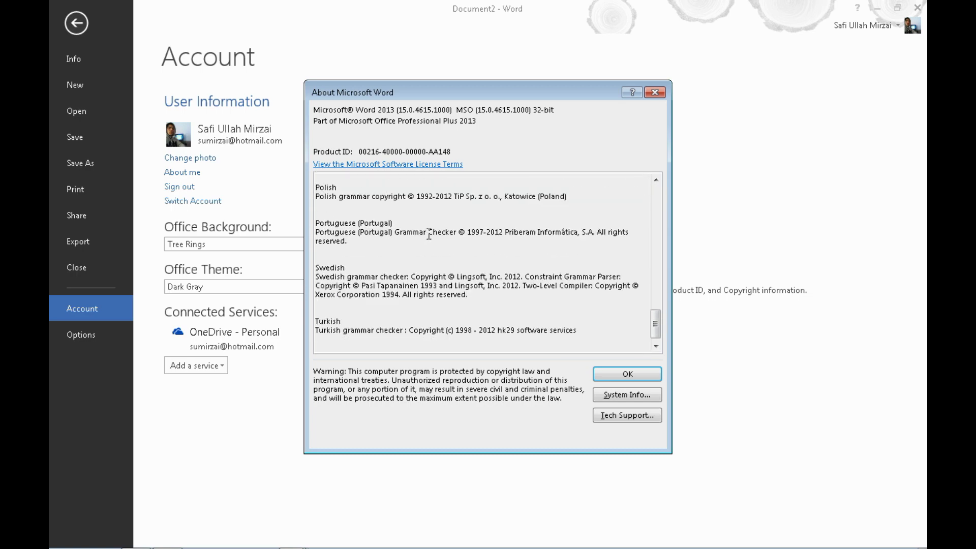
scroll(428, 234, up, 3)
scroll(456, 283, up, 3)
scroll(519, 277, up, 3)
scroll(518, 277, up, 2)
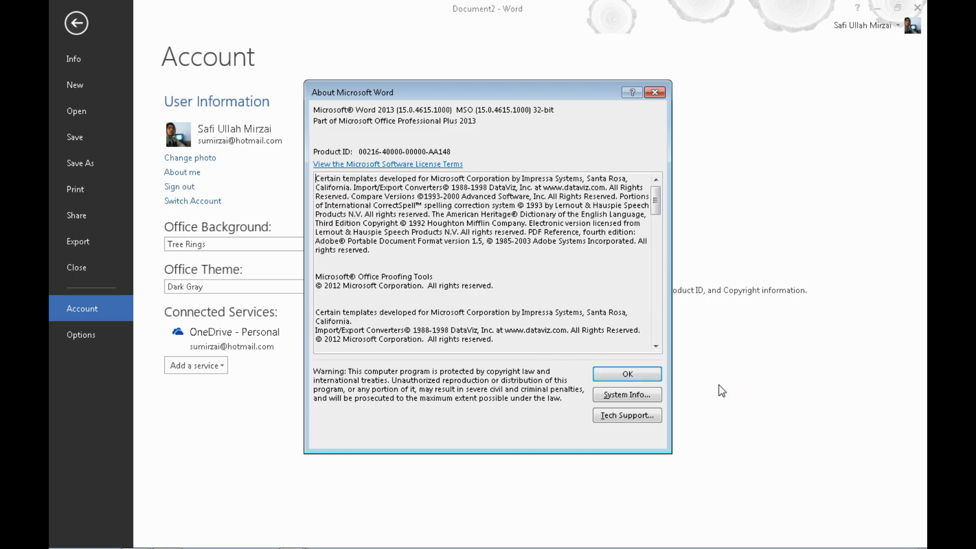
click(647, 392)
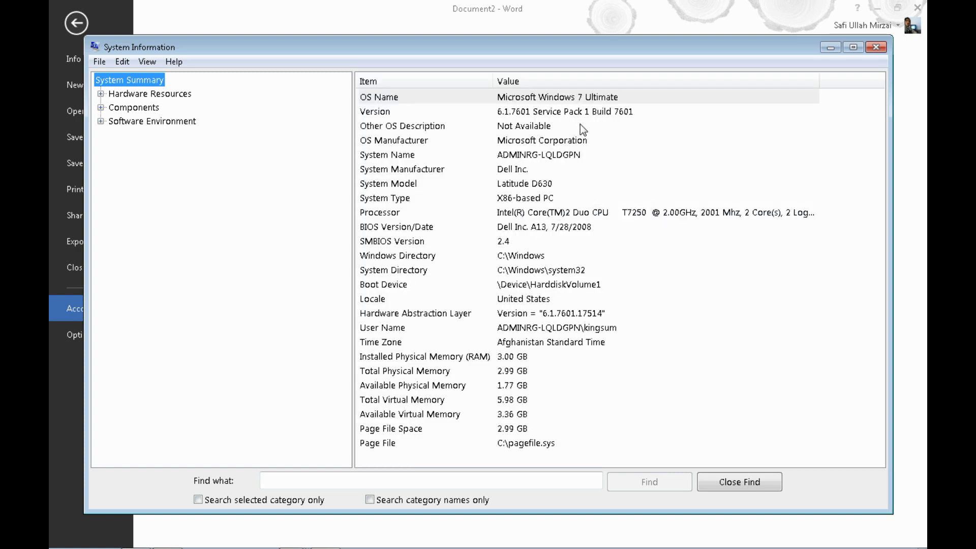
Browse Hardware Resources' Conflicts/Sharing, DMA and Forced Hardware pages, then expand Components
click(571, 154)
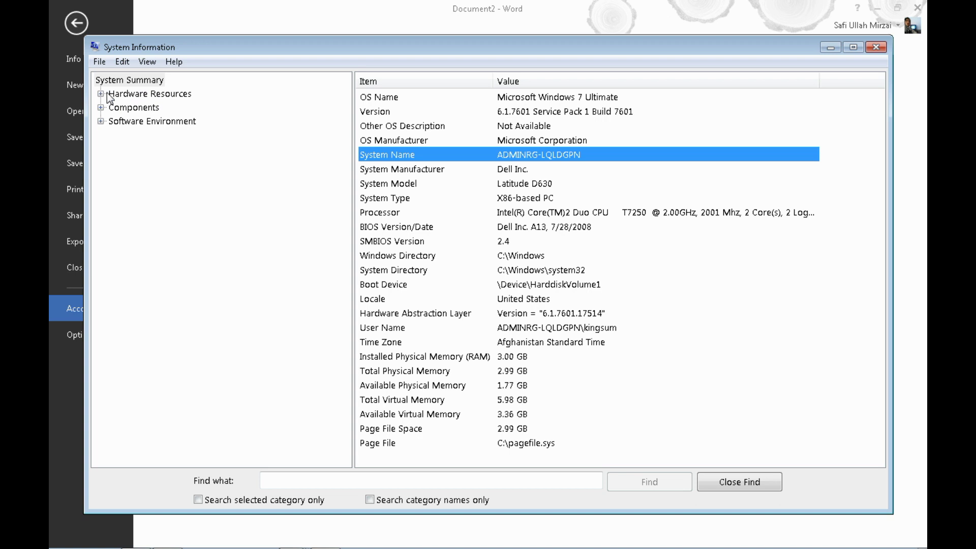
double_click(145, 96)
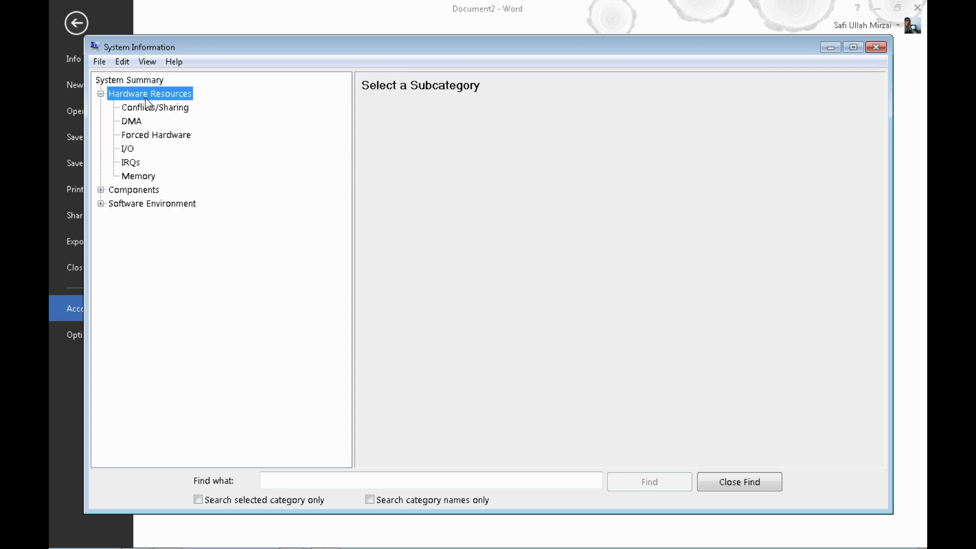
click(154, 109)
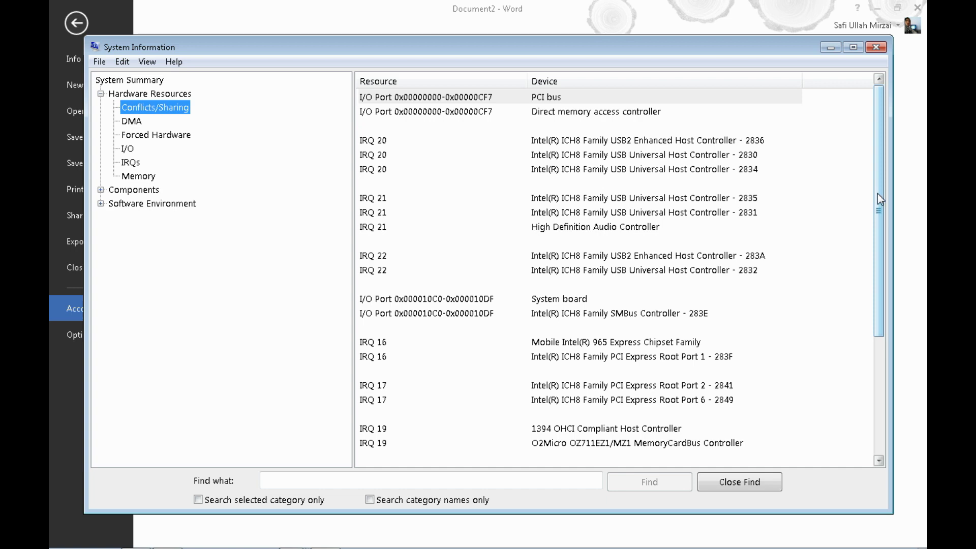
drag(878, 193, 877, 313)
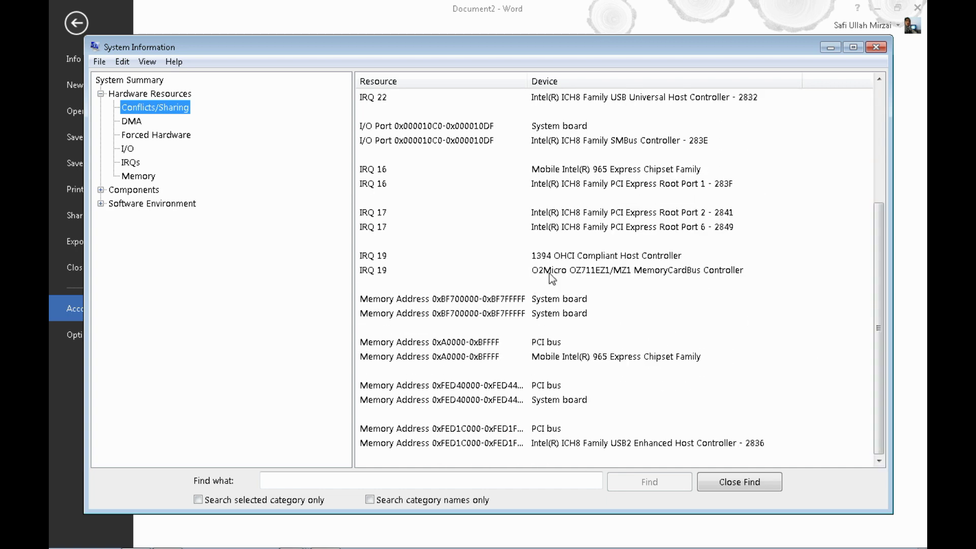
click(142, 120)
click(160, 135)
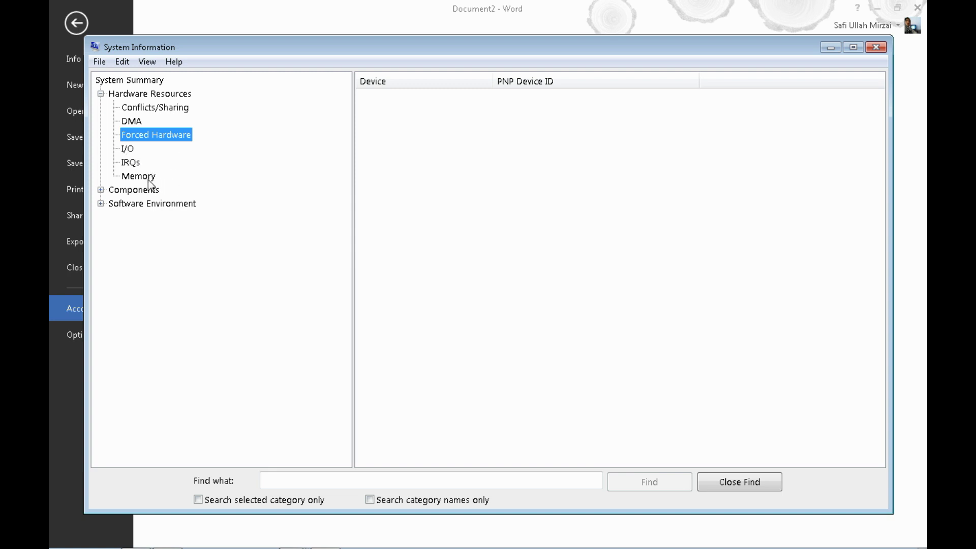
click(101, 190)
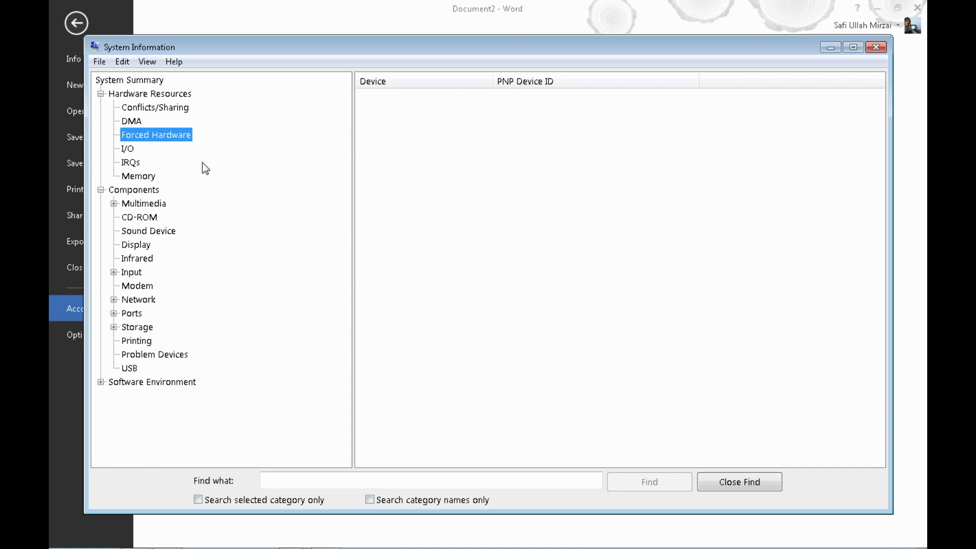
Return to System Summary and select the BIOS Version/Date entry (Dell A13, 7/28/2008)
click(144, 85)
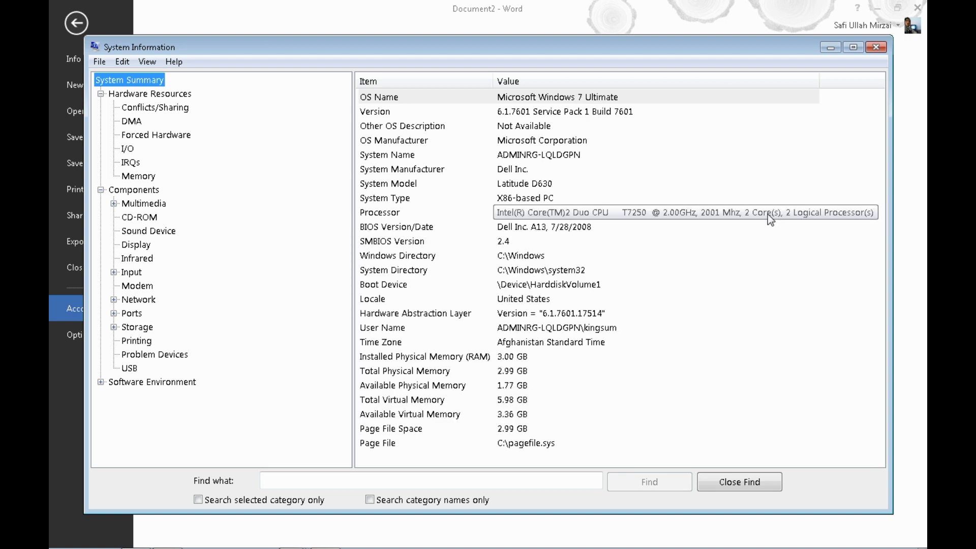
click(457, 224)
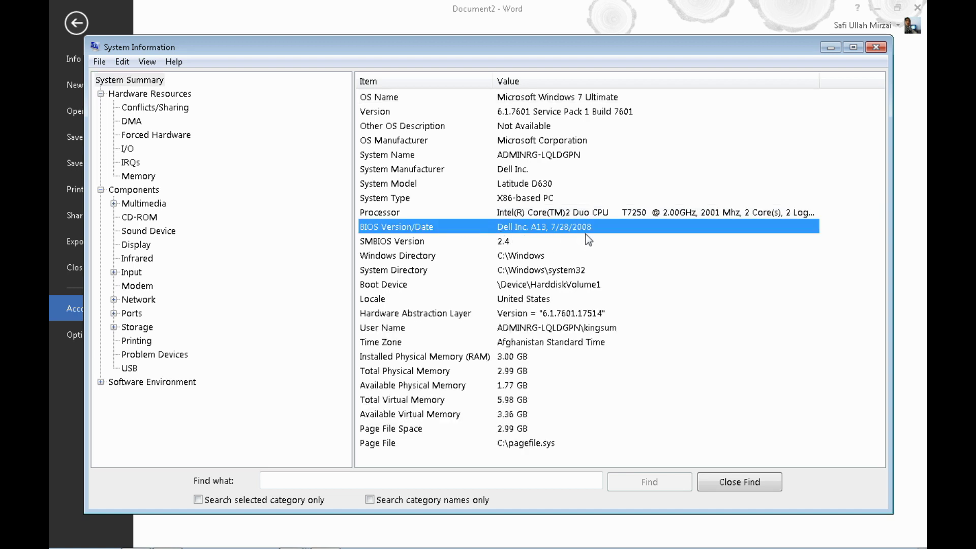
click(473, 240)
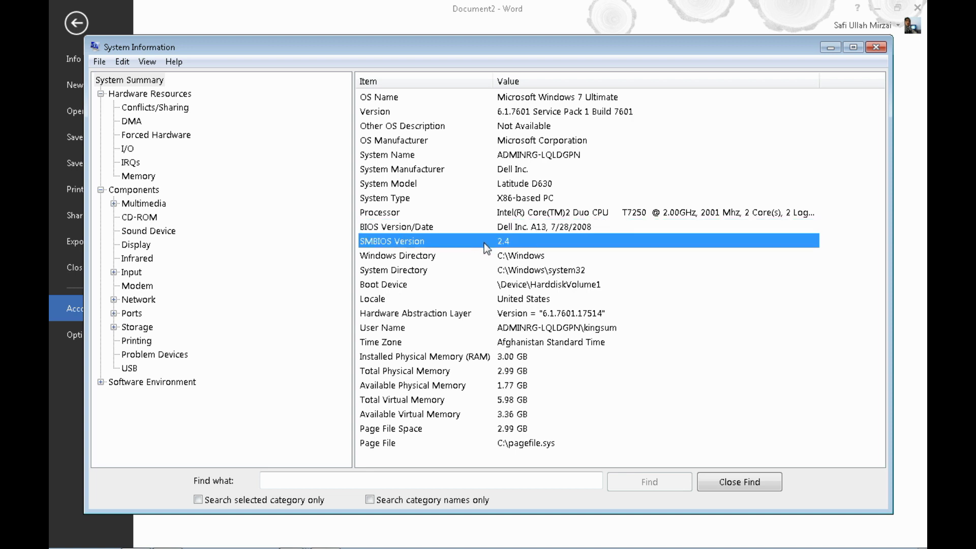
click(475, 260)
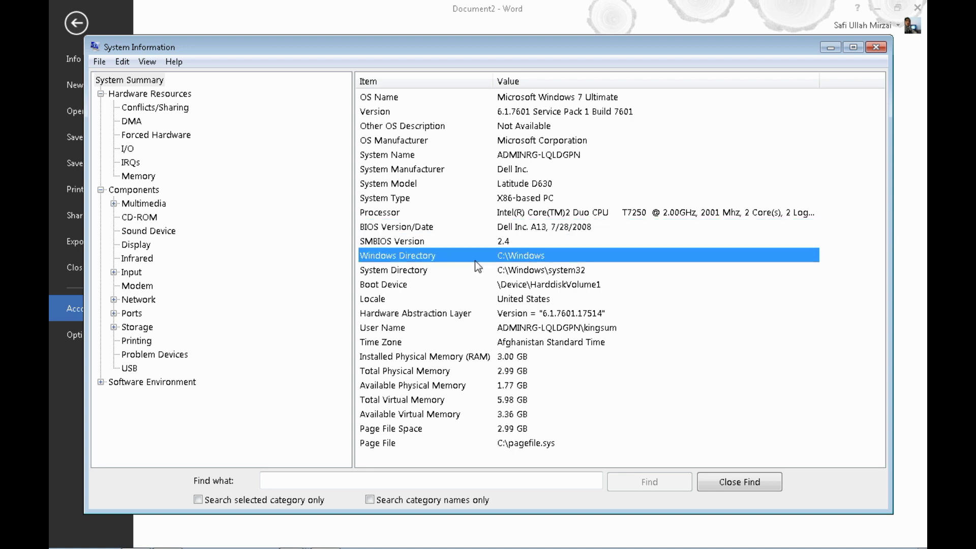
click(433, 269)
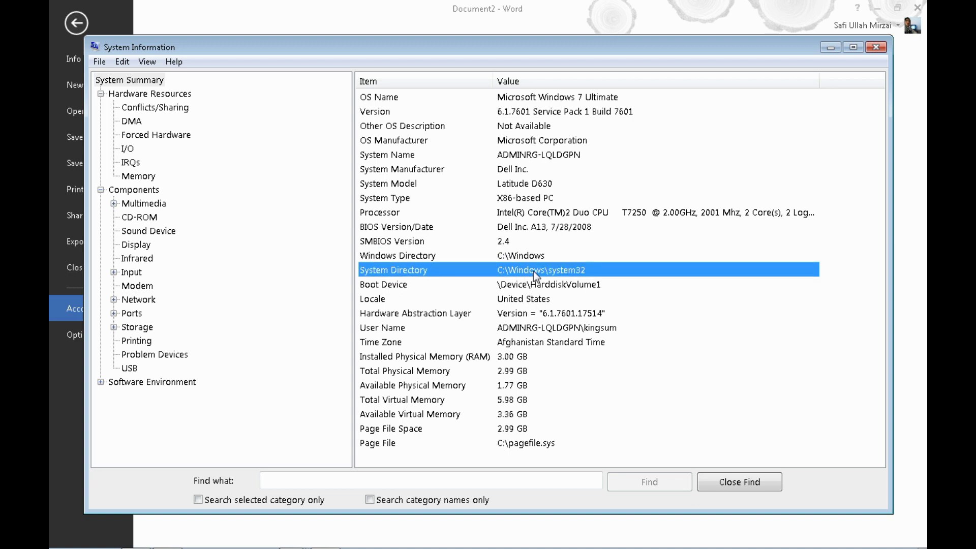
click(478, 286)
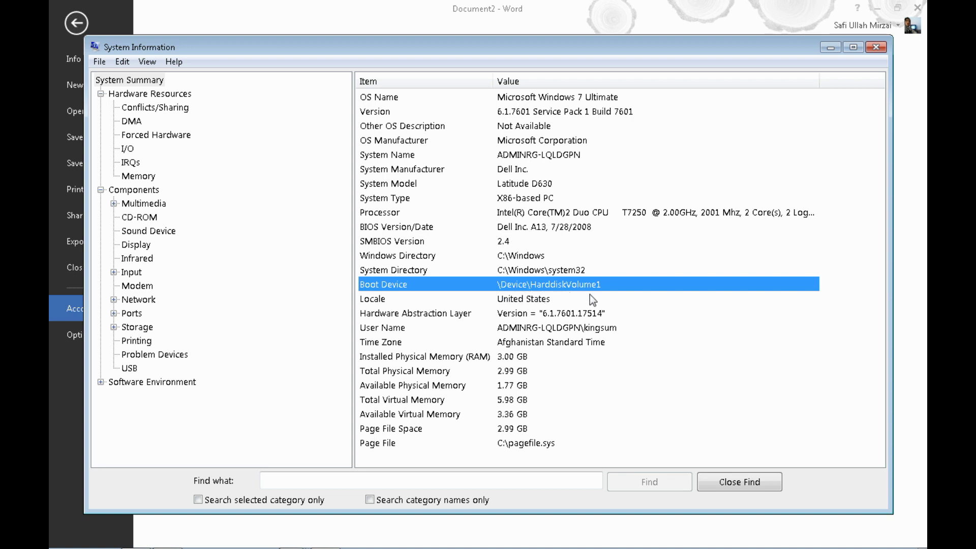
click(441, 300)
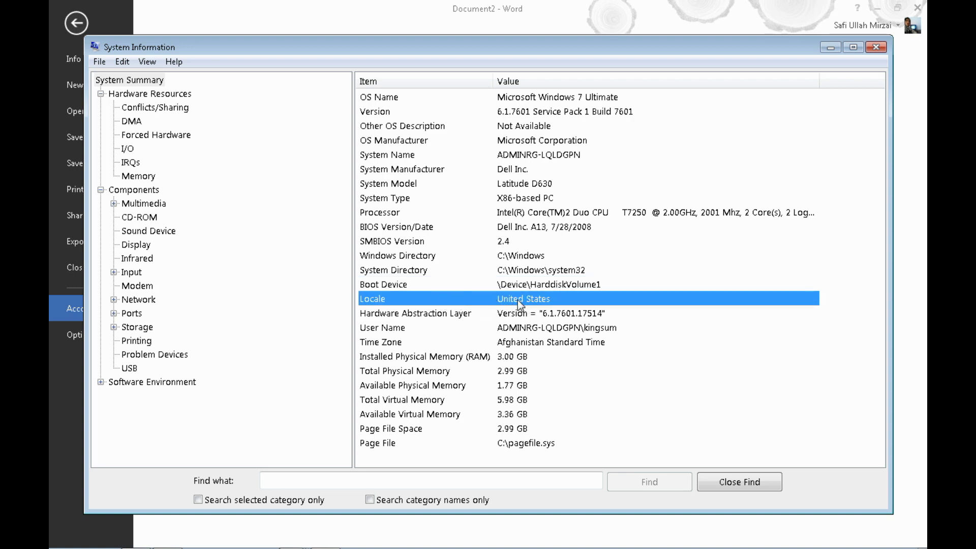
click(458, 317)
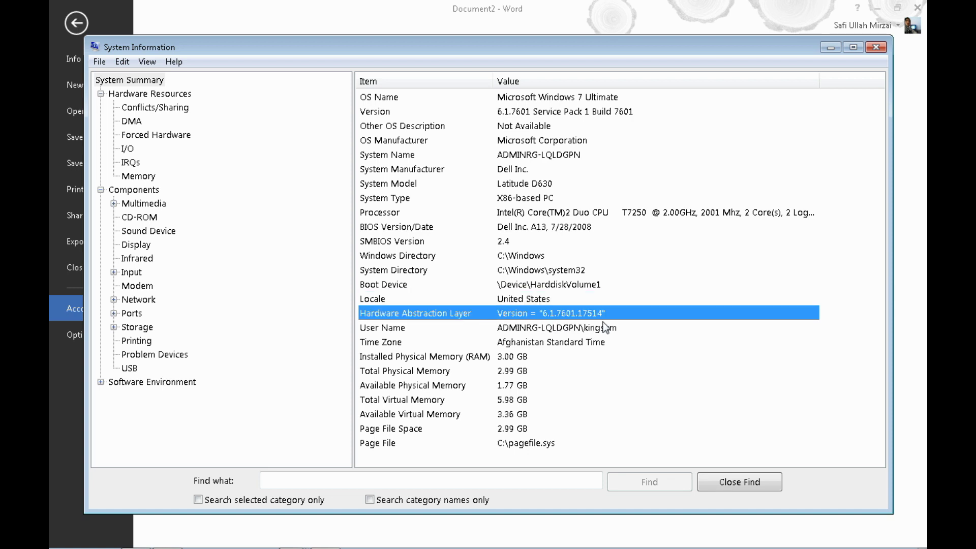
click(501, 330)
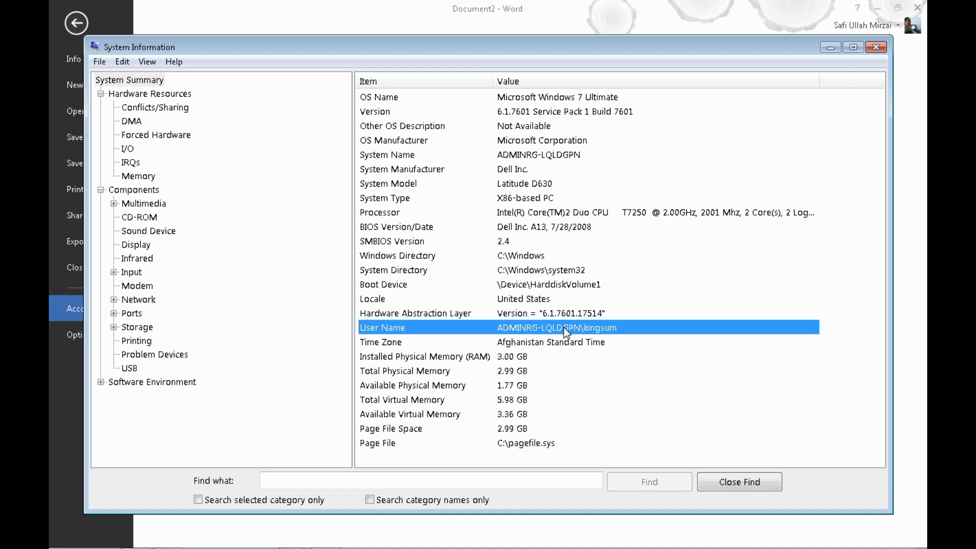
click(438, 348)
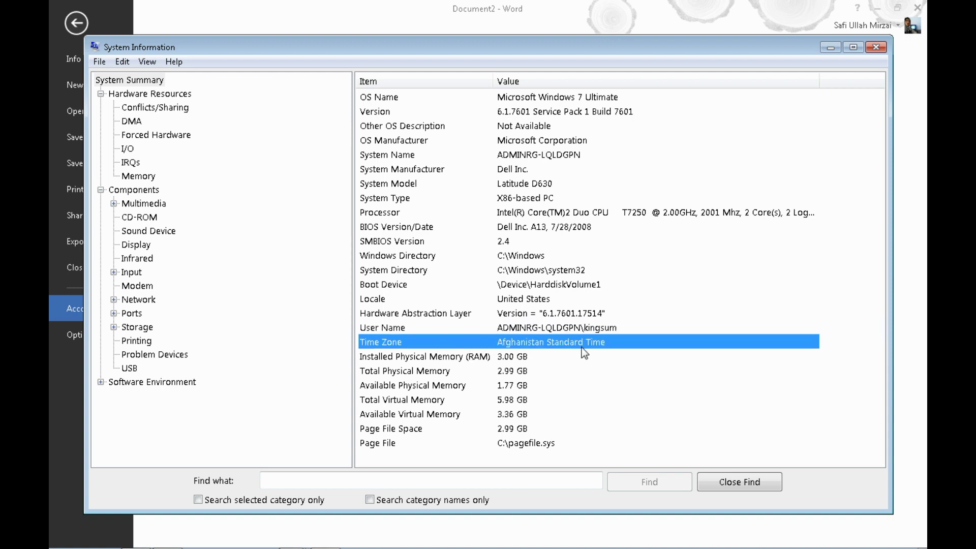
click(493, 357)
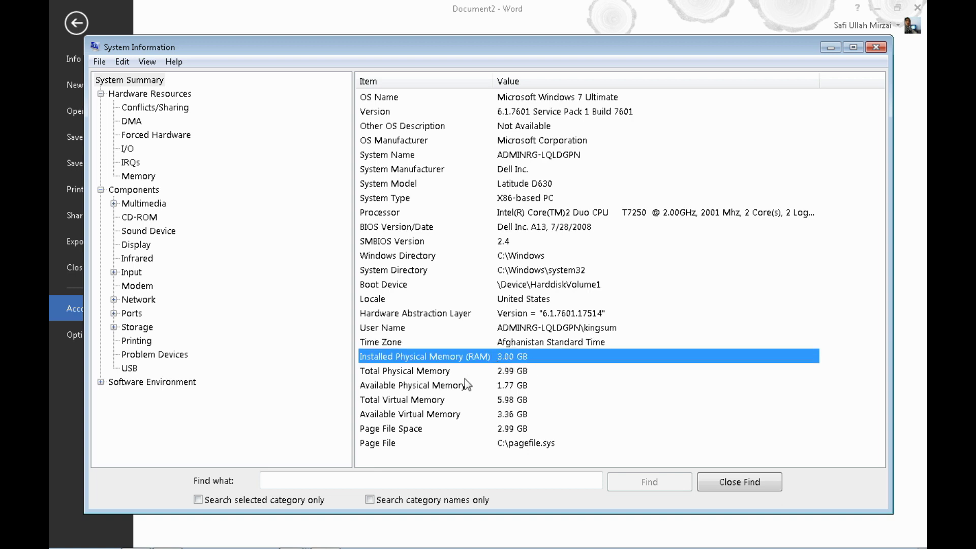
click(492, 374)
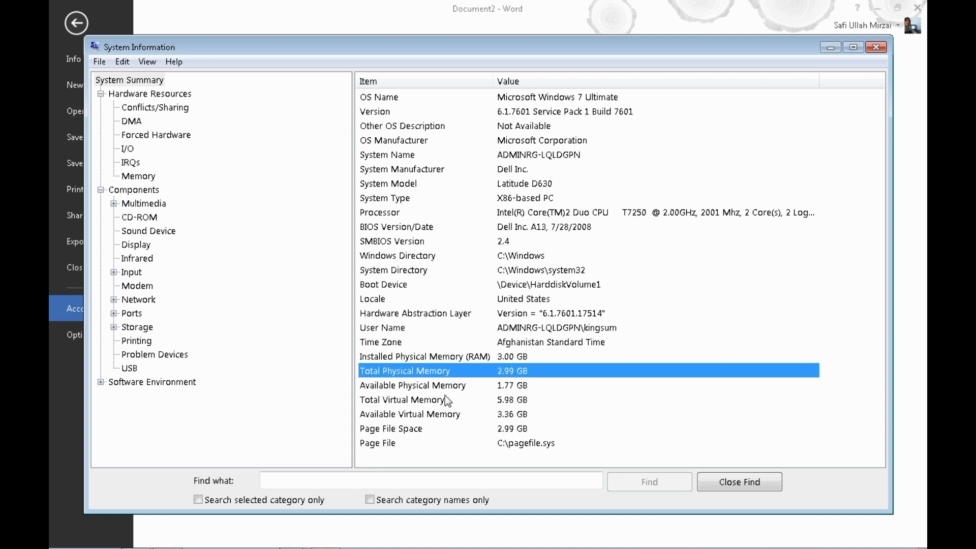
click(479, 386)
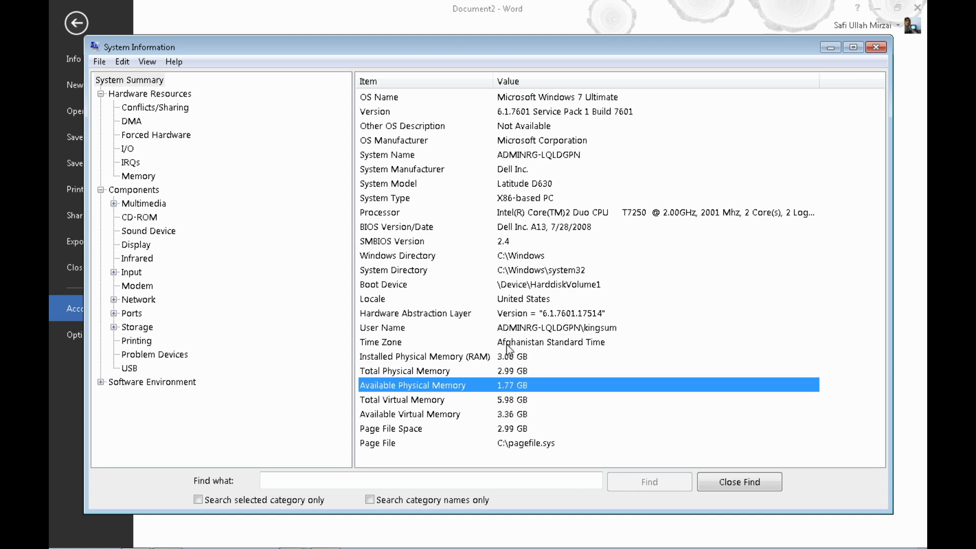
click(438, 409)
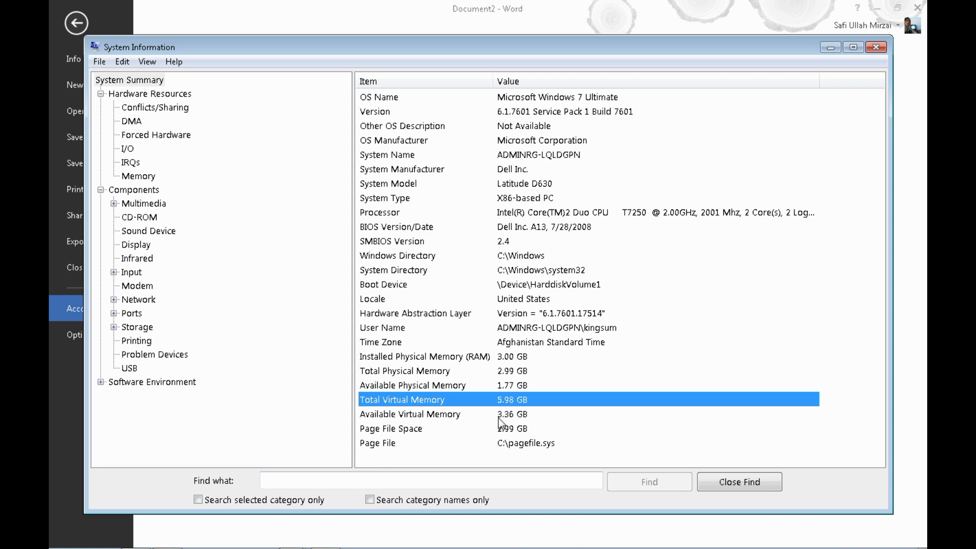
click(450, 444)
click(502, 432)
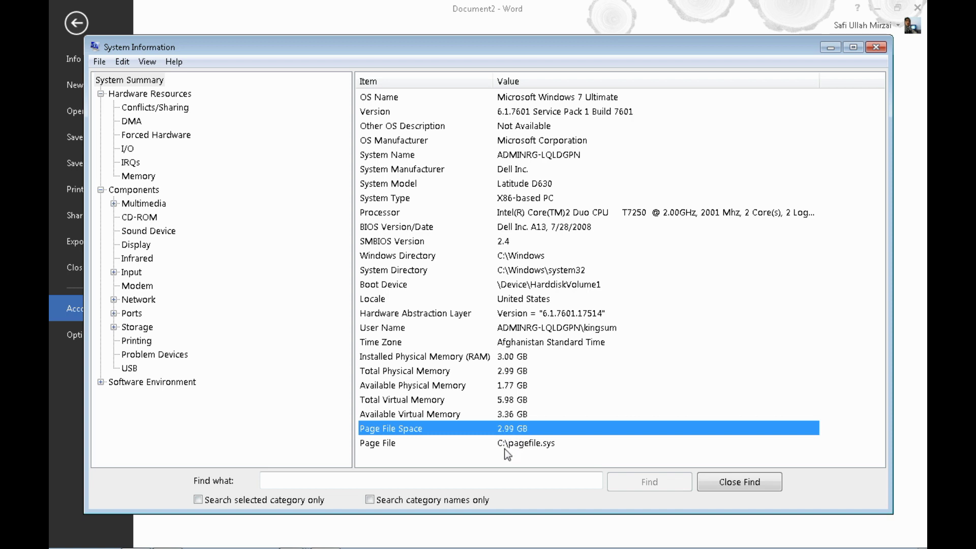
click(483, 445)
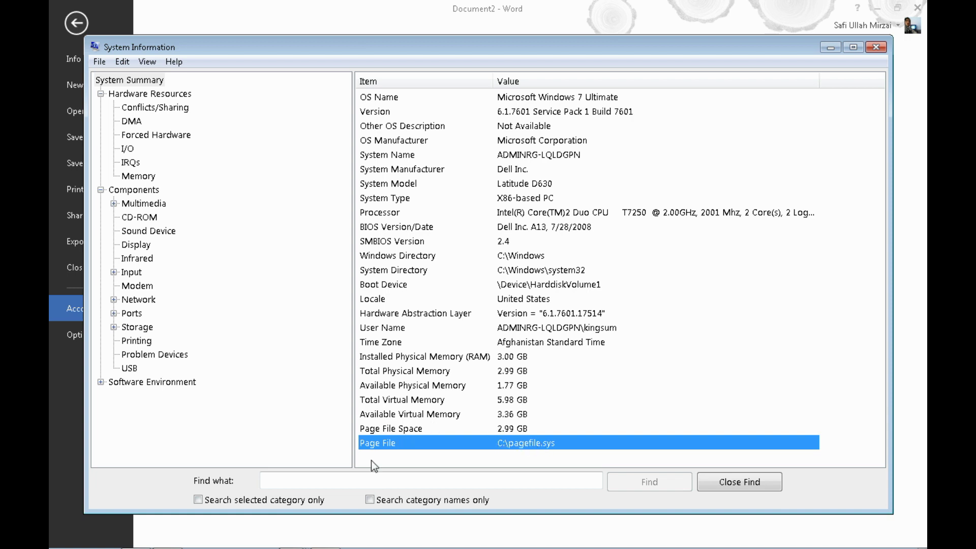
click(336, 482)
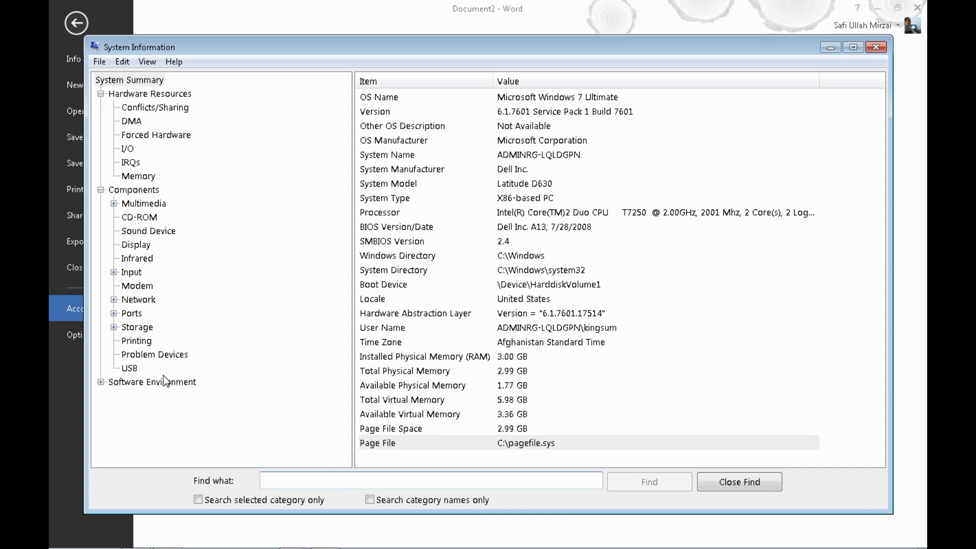
click(138, 373)
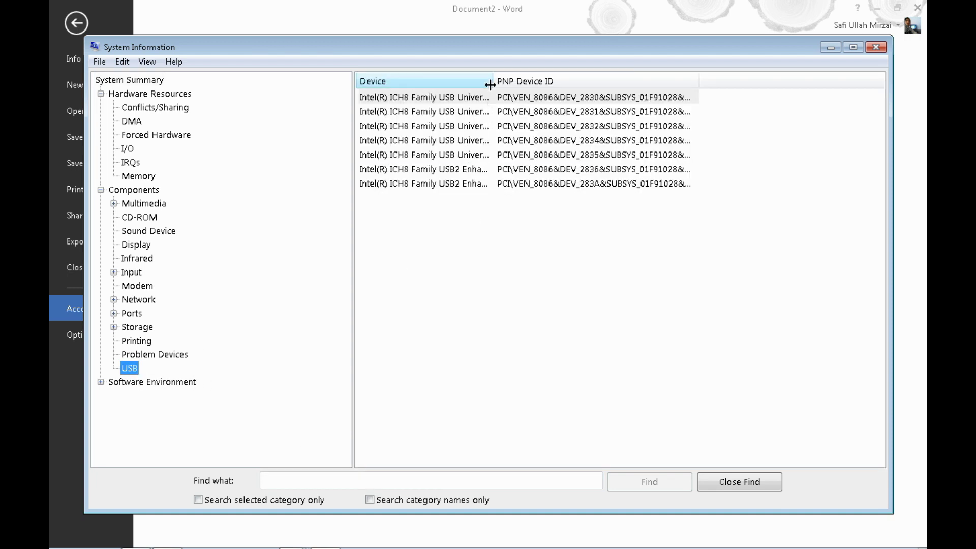
Widen the USB Device column, check Problem Devices, and open Storage > Drives
drag(491, 81, 643, 82)
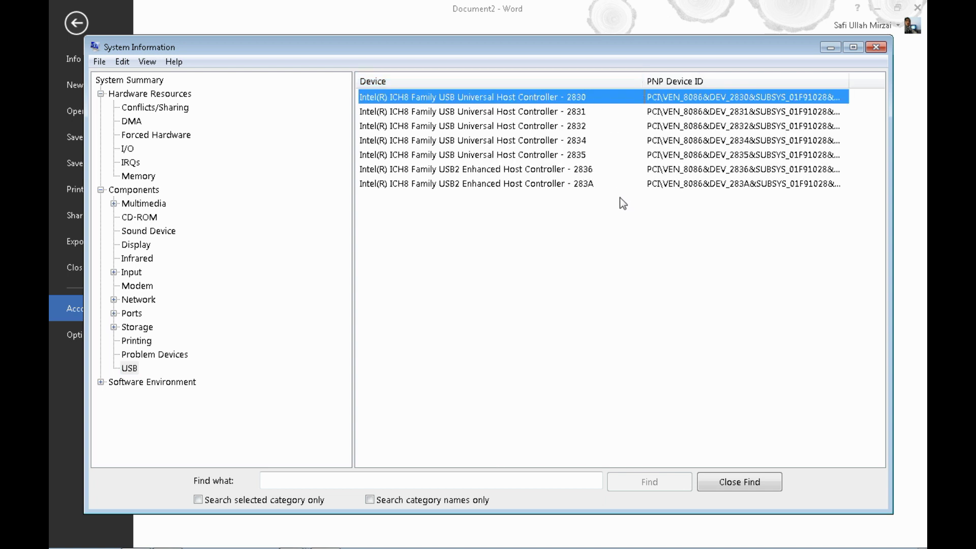
click(598, 184)
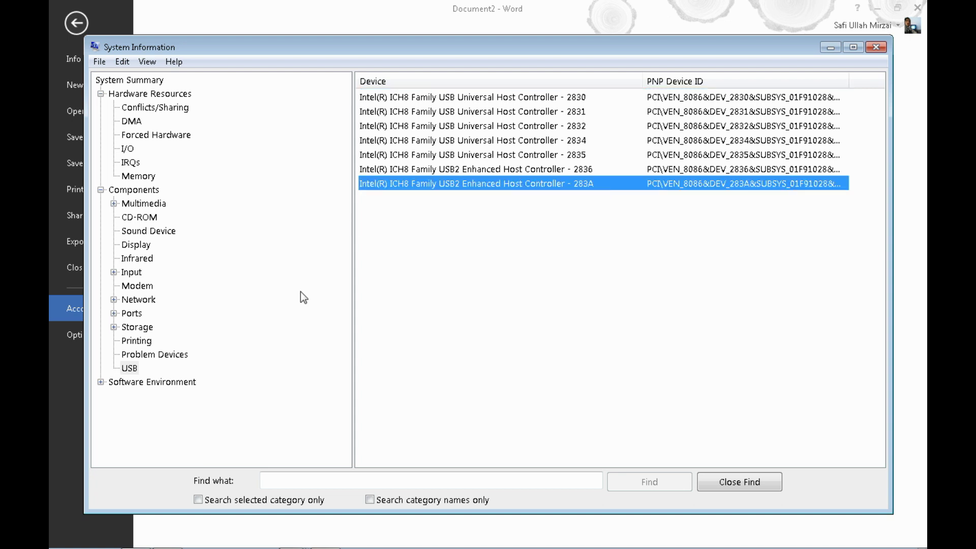
click(158, 359)
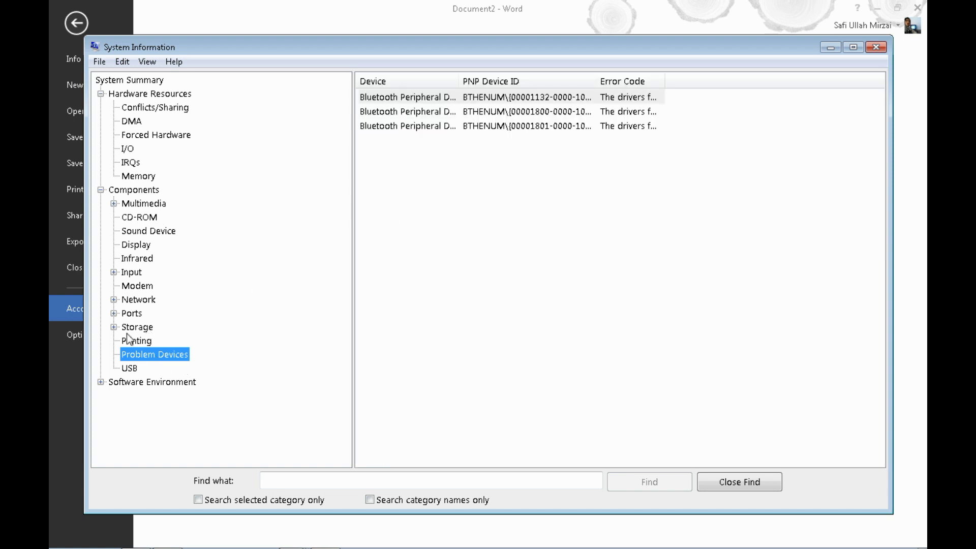
click(111, 328)
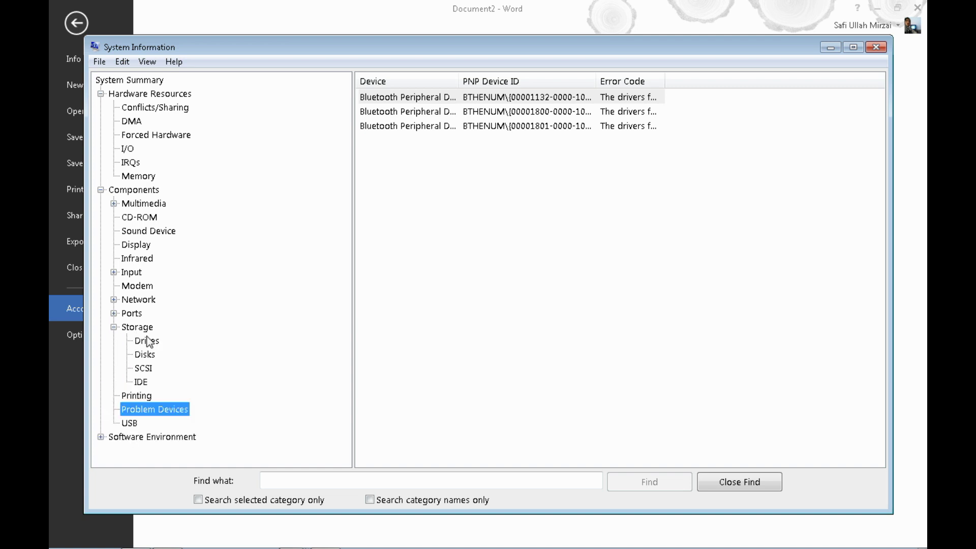
click(152, 342)
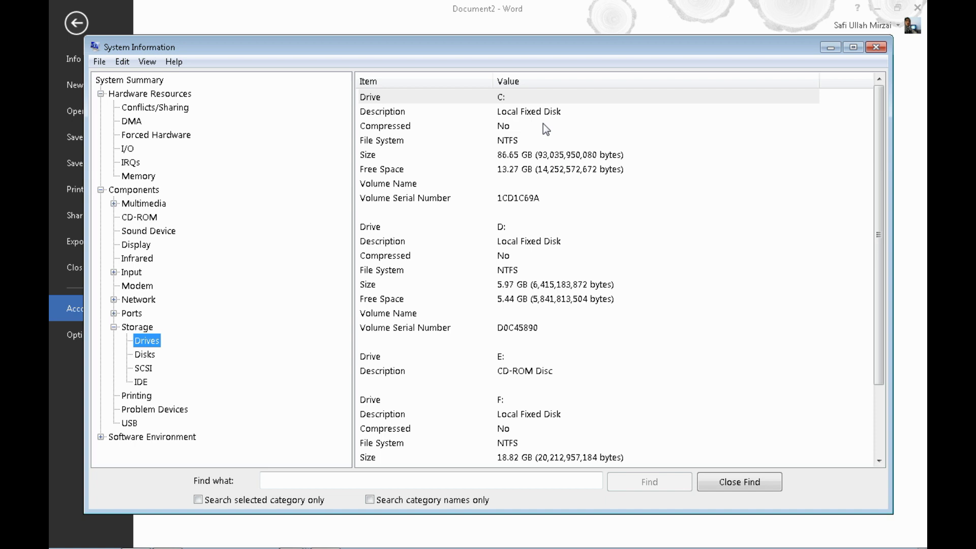
Inspect drive C's compression, file system, size and free space and drive H, then view Disks
click(501, 127)
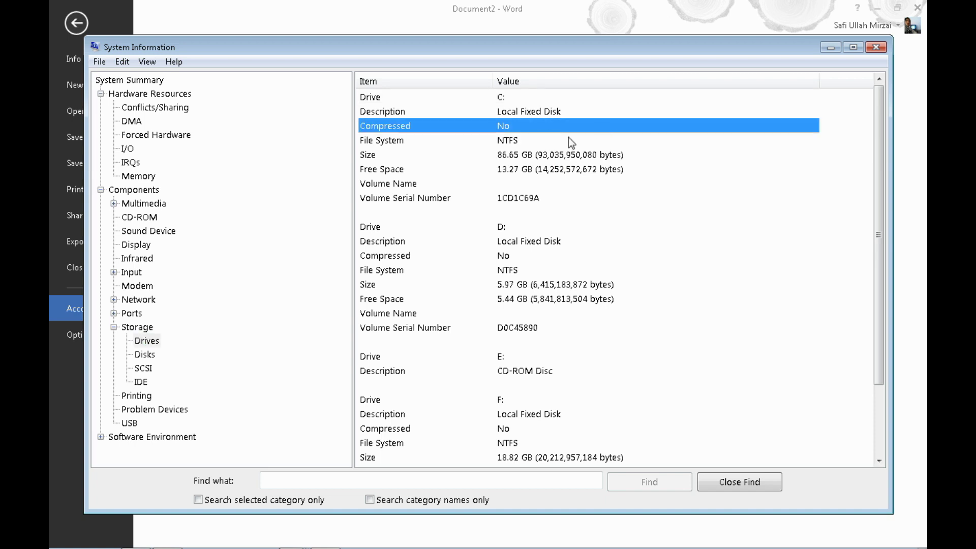
click(498, 142)
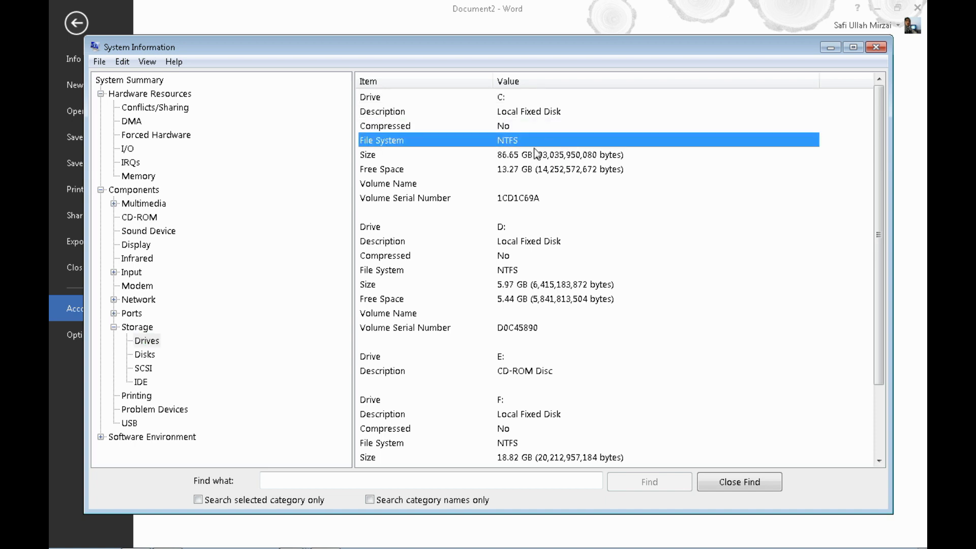
click(471, 158)
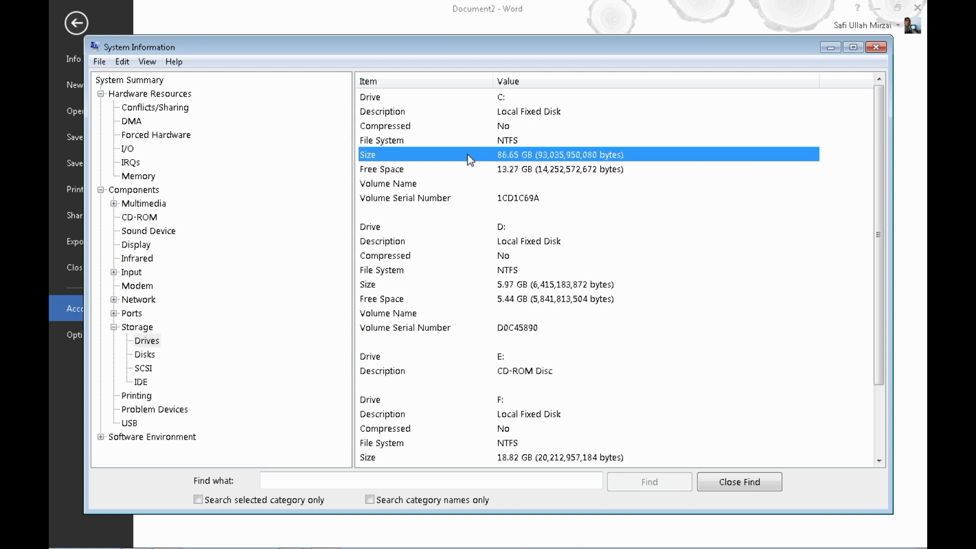
click(499, 169)
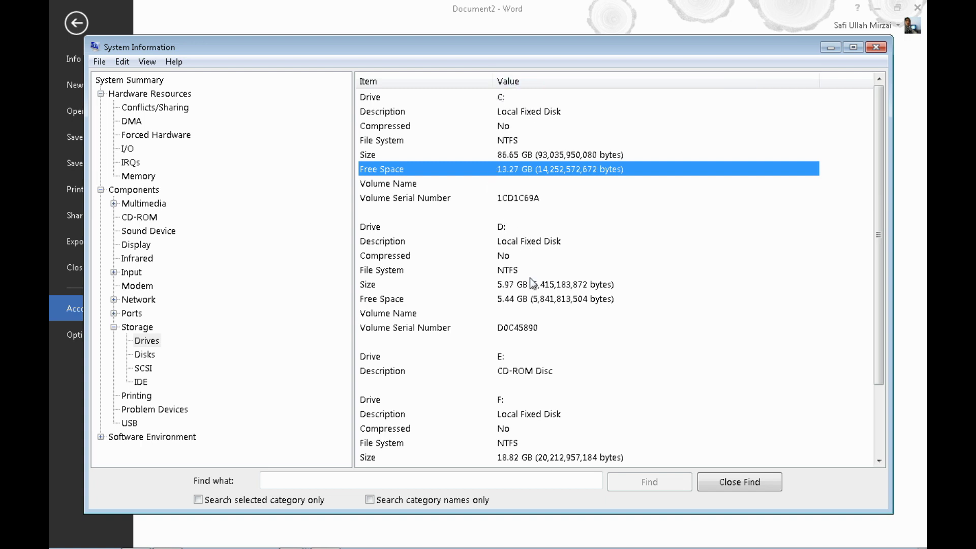
scroll(545, 283, down, 1)
scroll(544, 282, down, 1)
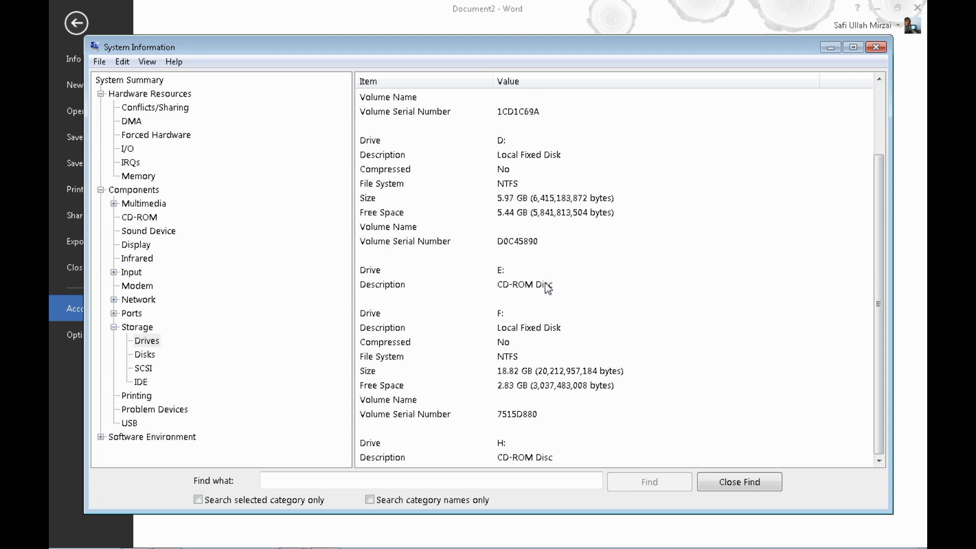
click(505, 447)
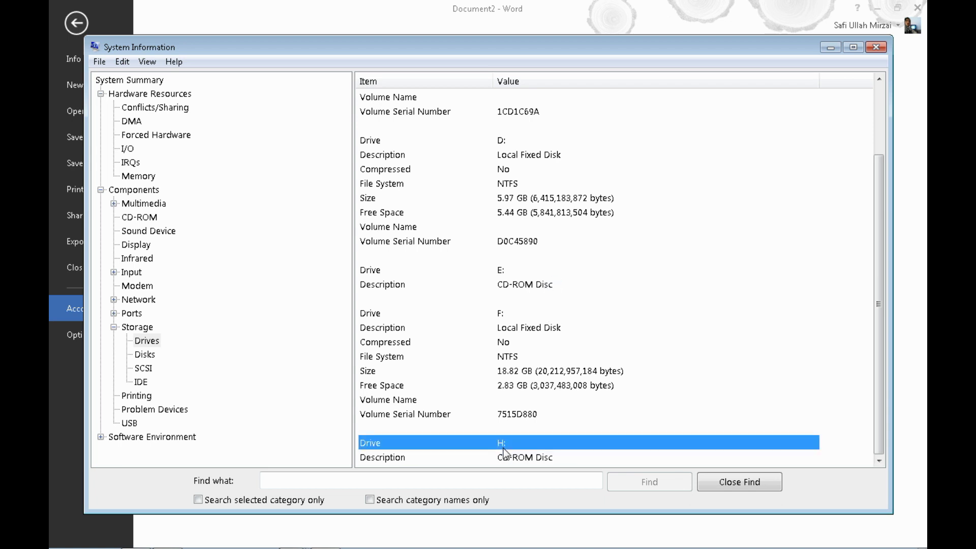
click(534, 458)
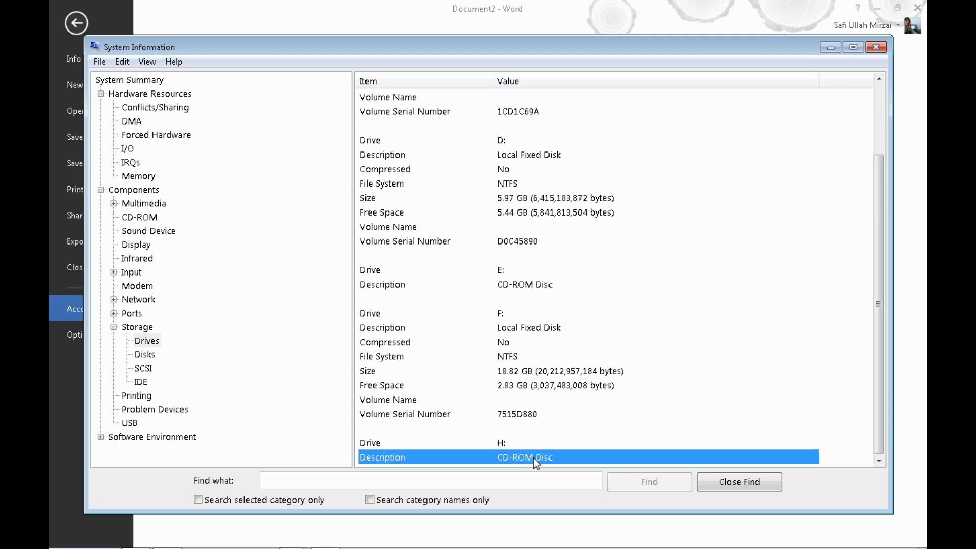
scroll(532, 458, up, 1)
scroll(532, 458, down, 1)
click(142, 356)
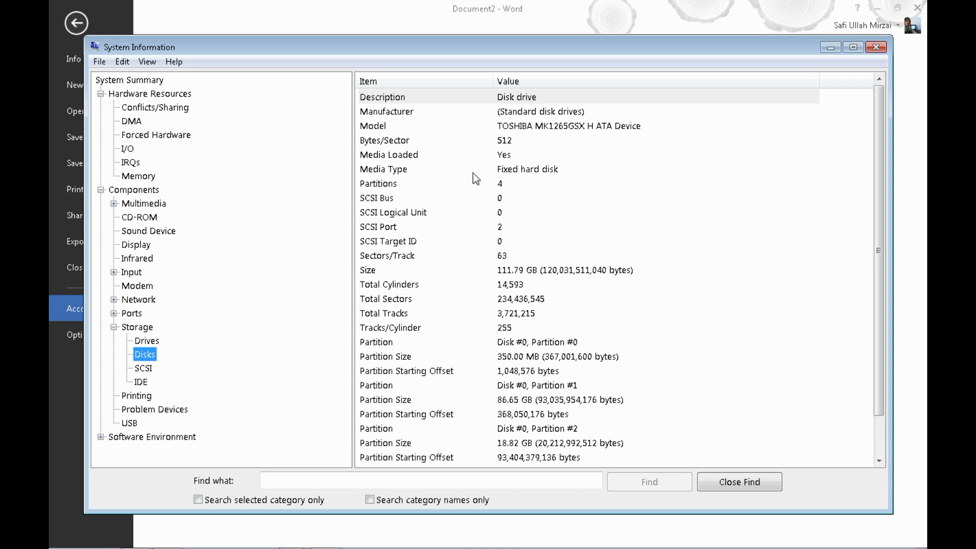
click(114, 313)
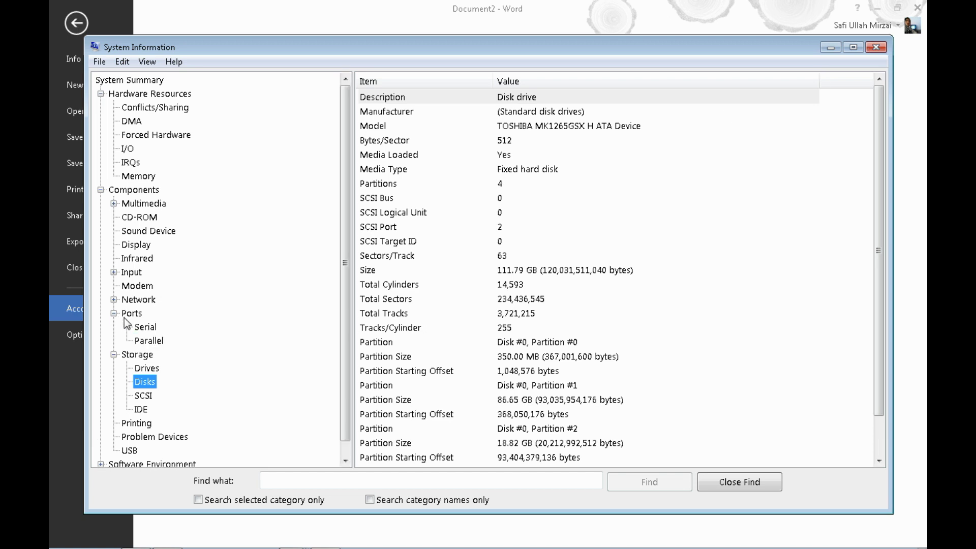
click(128, 314)
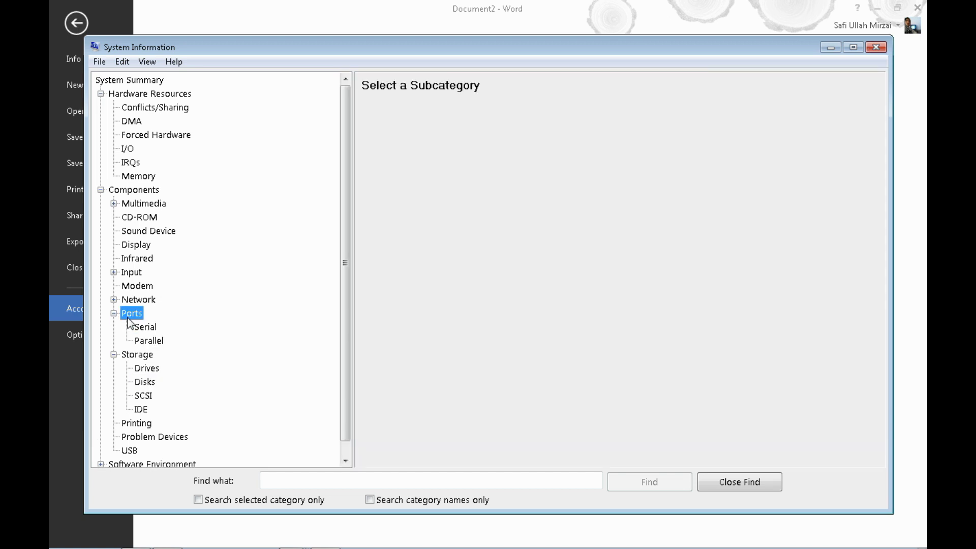
click(140, 328)
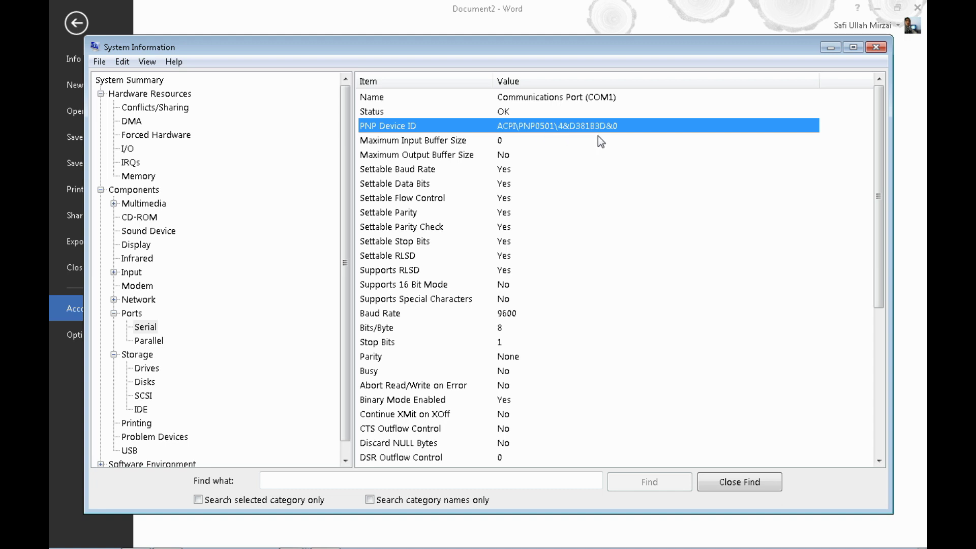
click(523, 143)
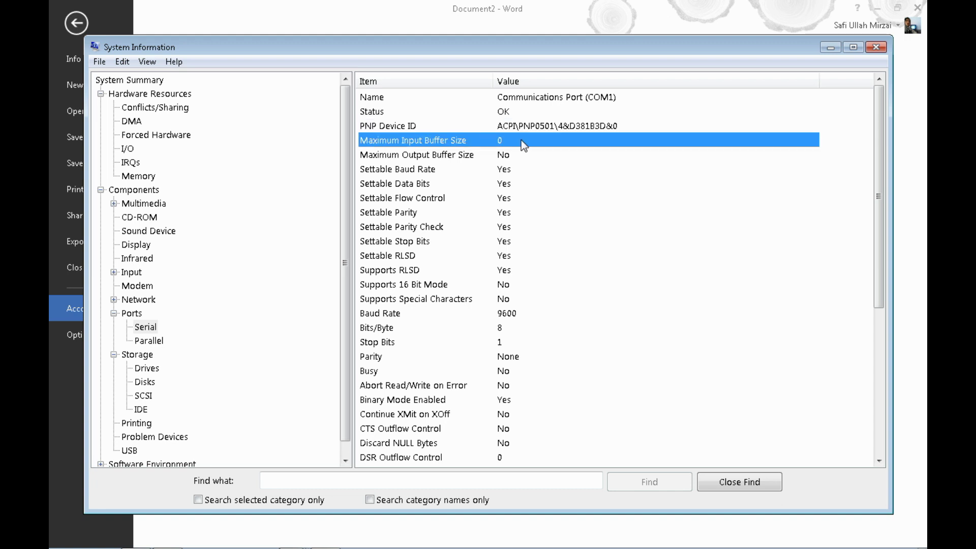
scroll(529, 157, down, 2)
scroll(529, 157, down, 4)
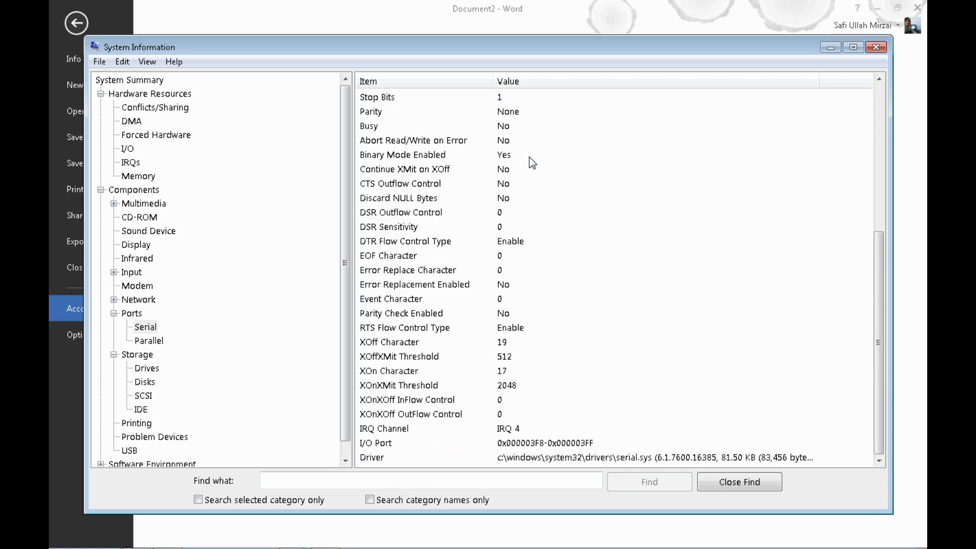
scroll(529, 157, up, 1)
scroll(529, 157, up, 5)
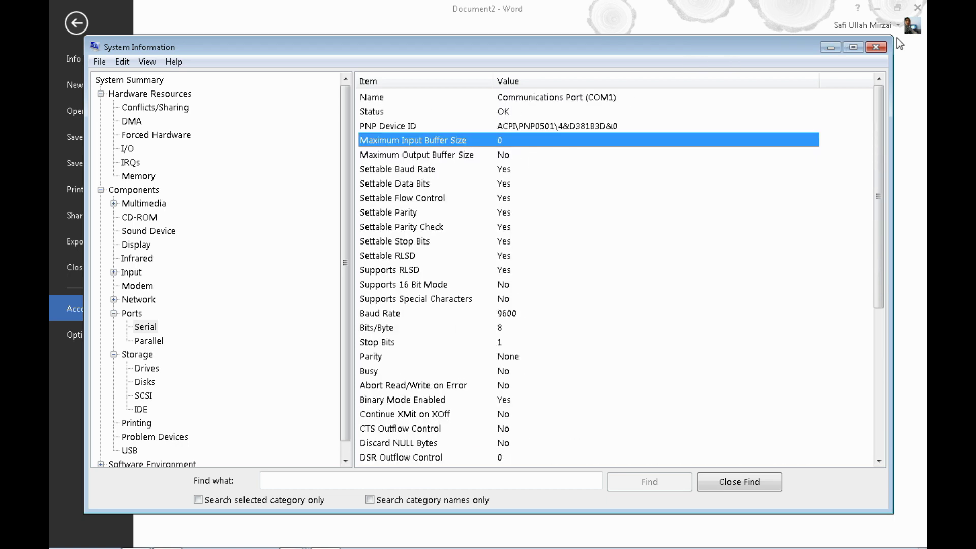
click(875, 47)
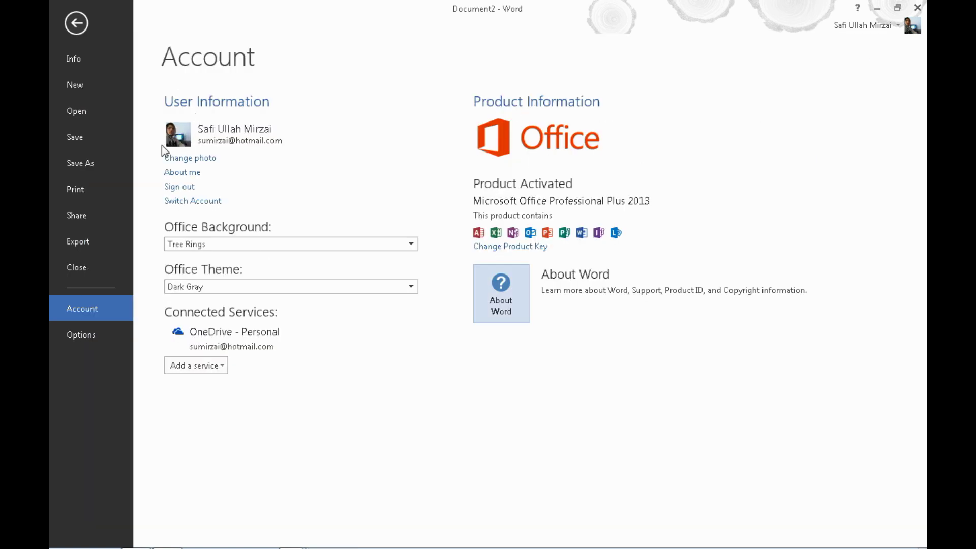
Open and close Word Options unchanged, then close Document2 choosing Don't Save
click(114, 342)
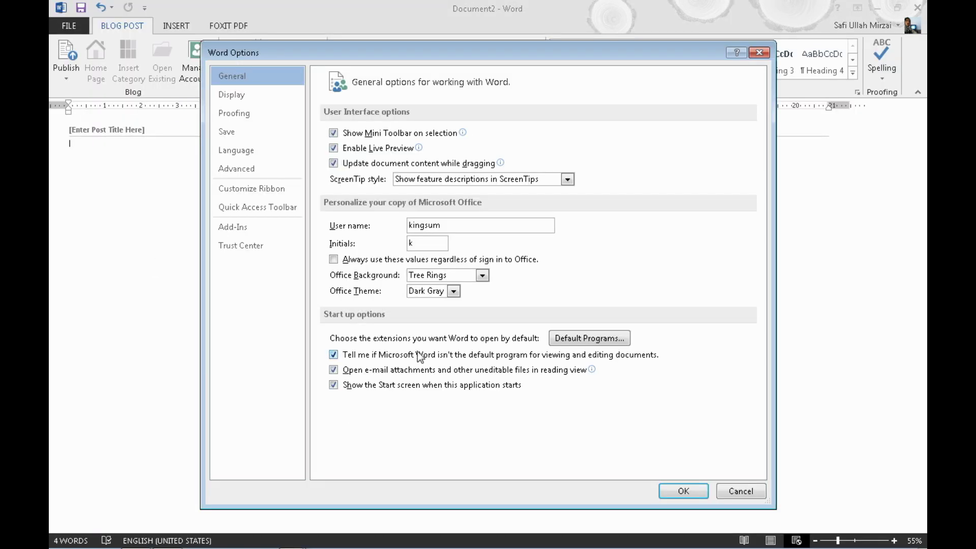
click(766, 51)
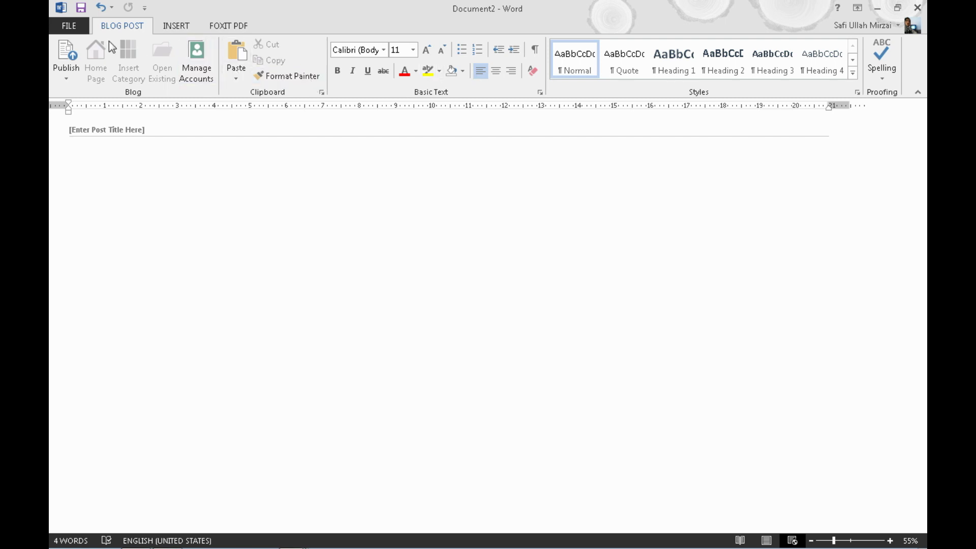
click(917, 8)
click(493, 306)
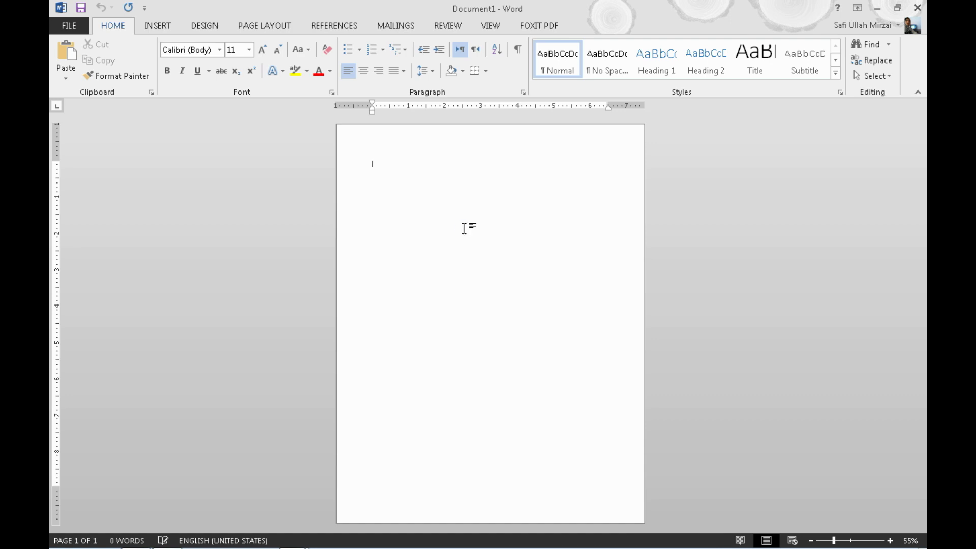
Switch windows to OSI1.docx and then to the Chrome broadcast of the presentation
scroll(464, 227, down, 3)
scroll(457, 233, down, 2)
scroll(416, 271, down, 4)
scroll(406, 285, up, 9)
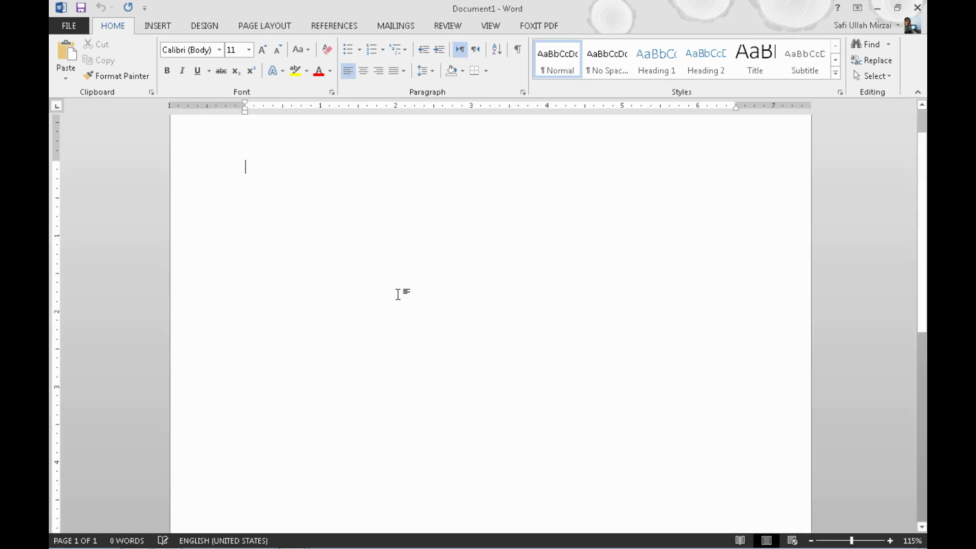
scroll(399, 292, up, 3)
key(alt+Tab)
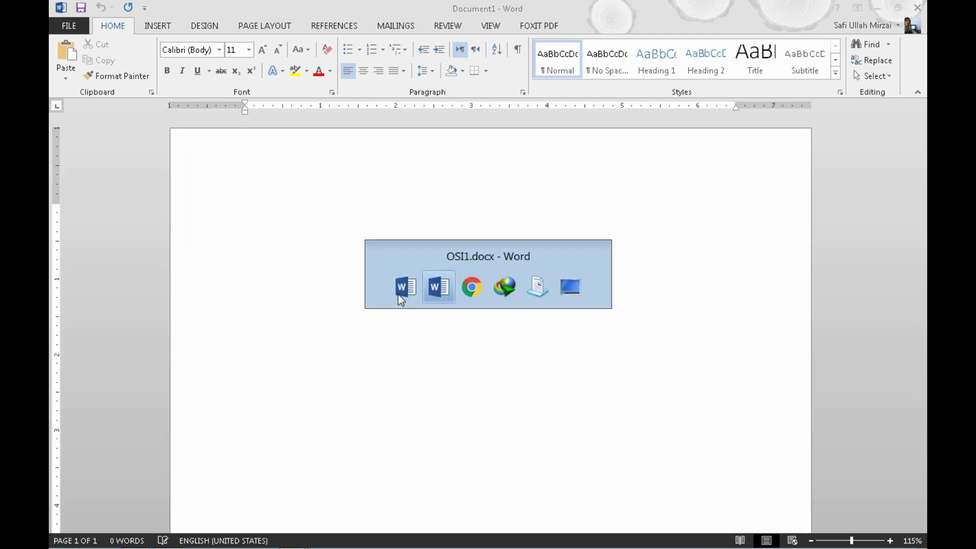
key(alt+Tab)
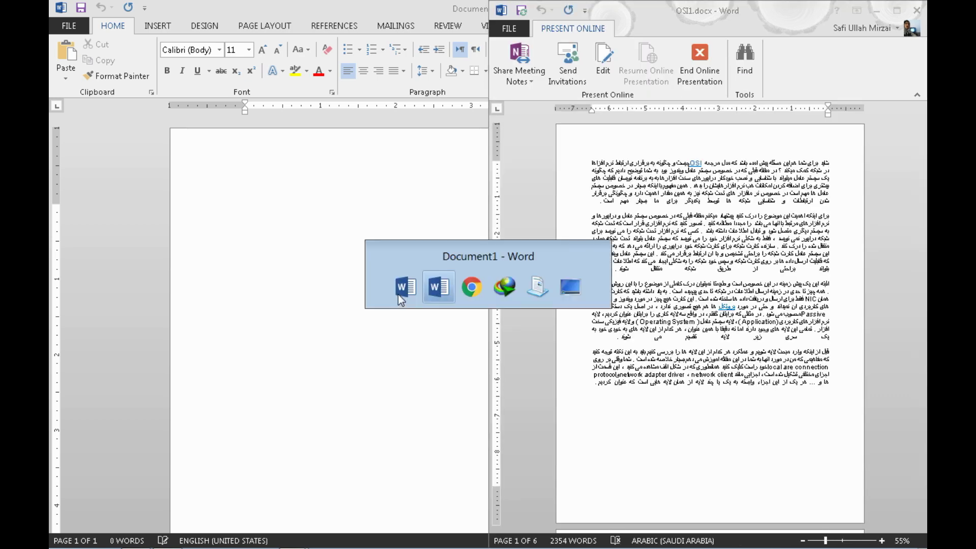
key(alt+Tab)
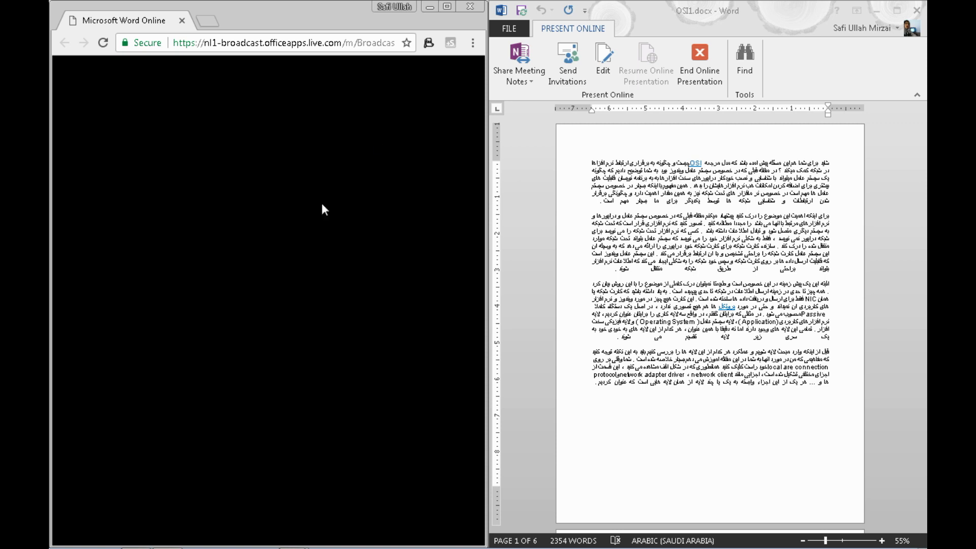
Maximize the Chrome window showing the Word Online broadcast and reload it with F5
click(449, 5)
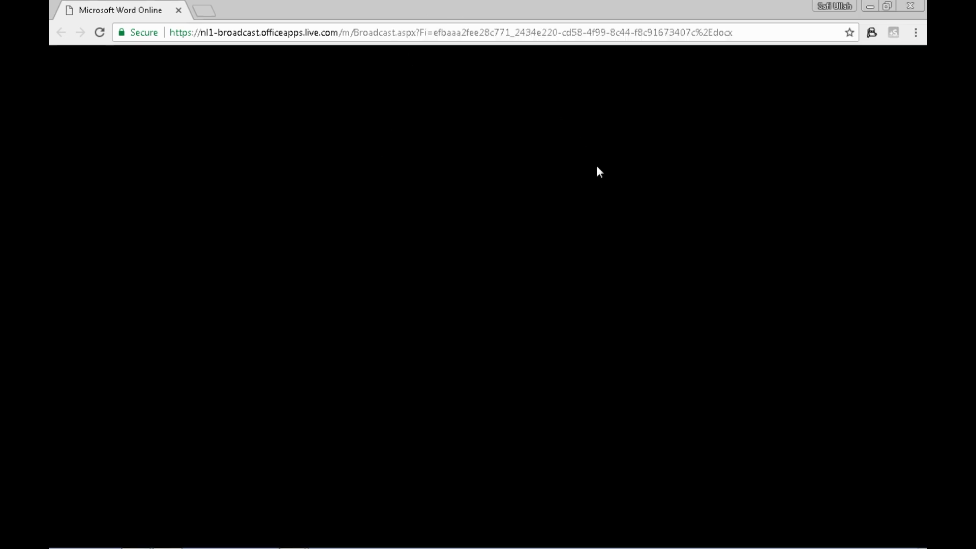
key(F5)
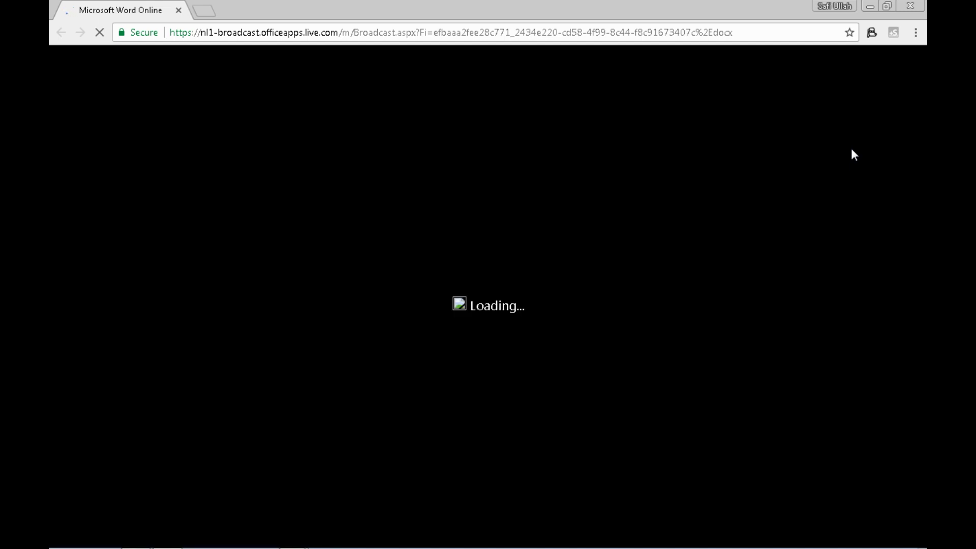
Close the browser broadcast window and cancel closing OSI1.docx while it is still presenting
click(910, 6)
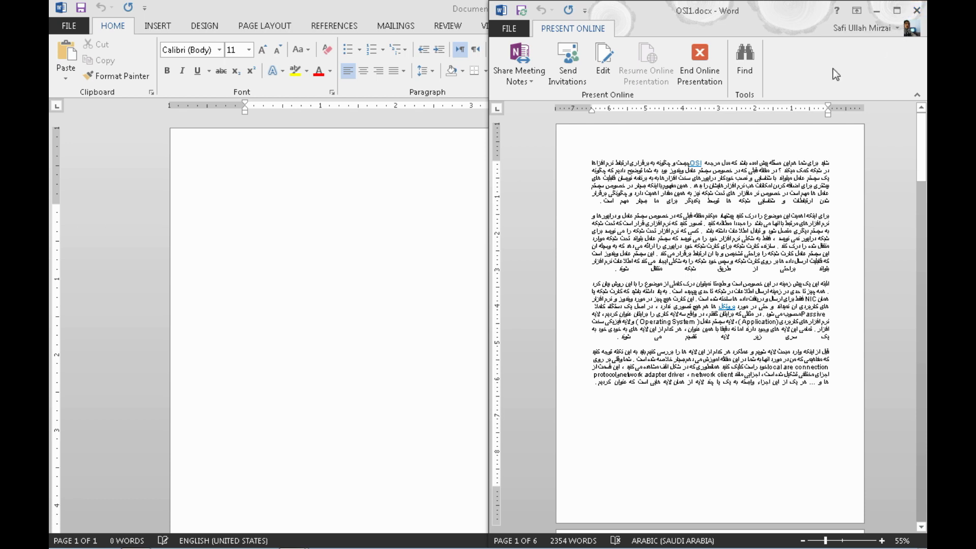
click(916, 10)
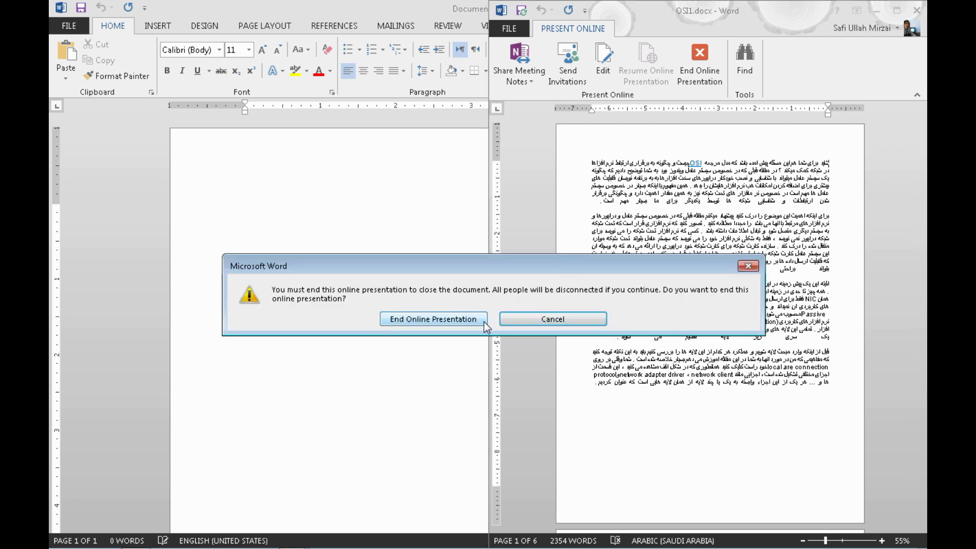
click(530, 322)
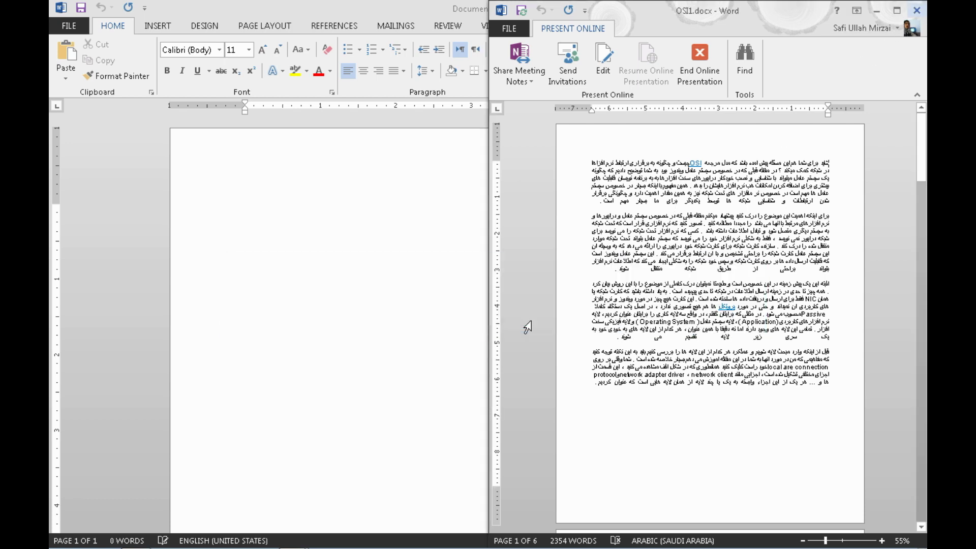
End the online presentation for everyone and return to the File backstage
click(708, 63)
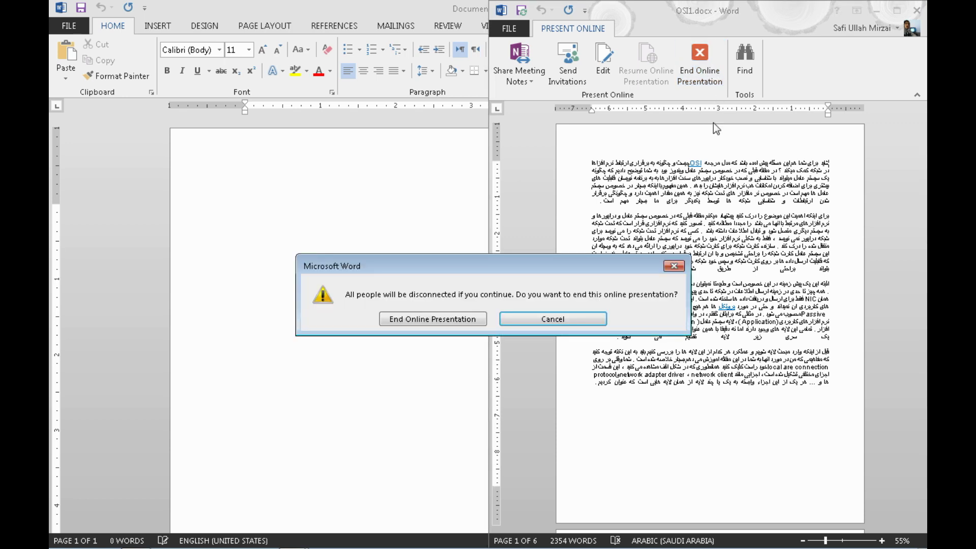
click(431, 320)
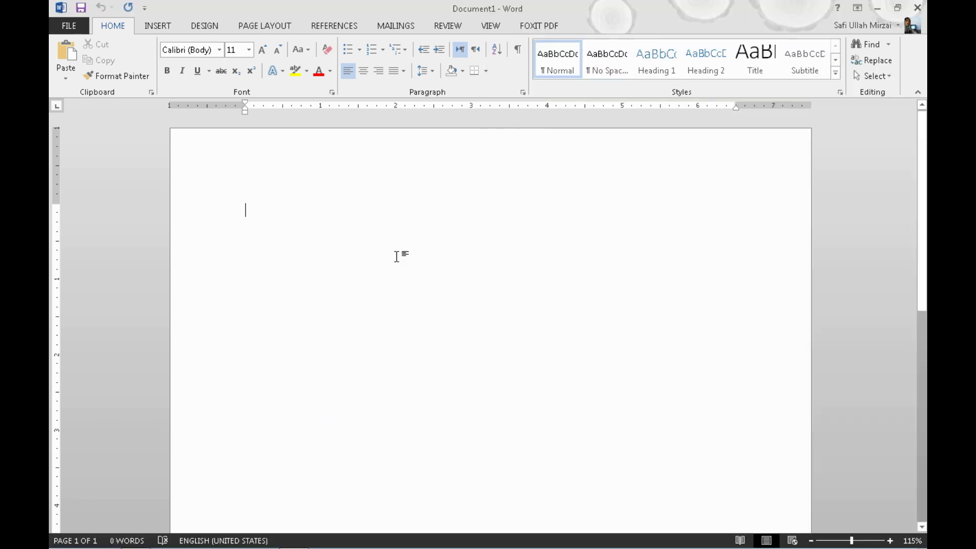
click(84, 27)
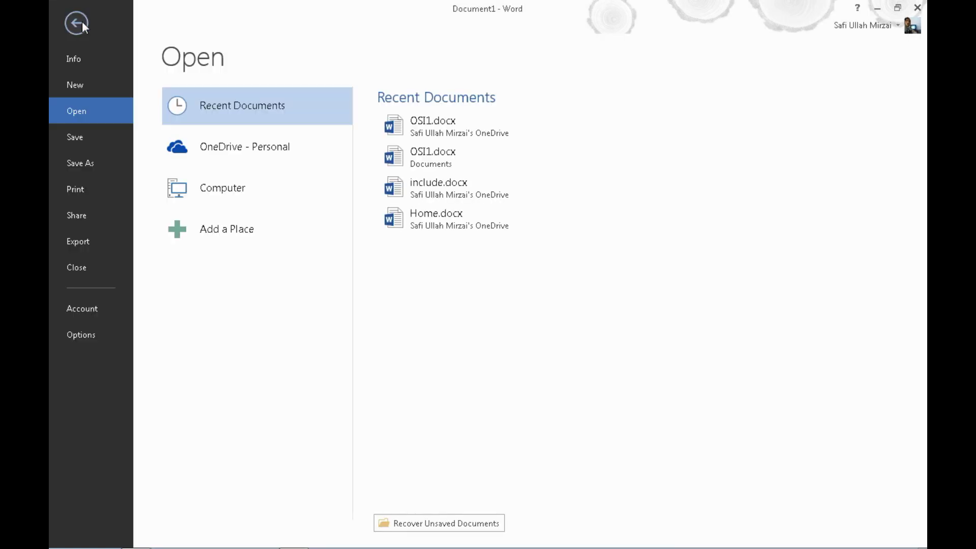
Back in blank Document1, enter =rand() to generate five sample paragraphs
click(81, 21)
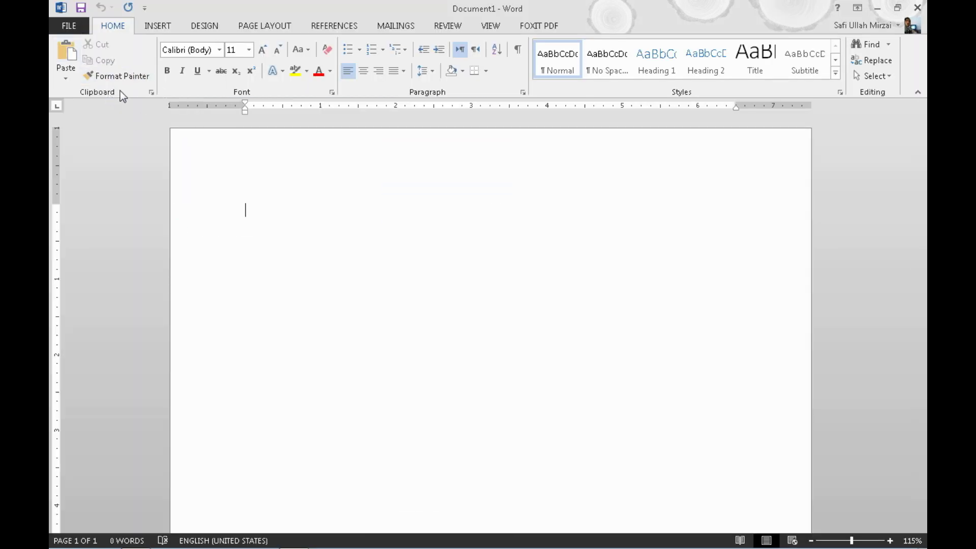
click(76, 76)
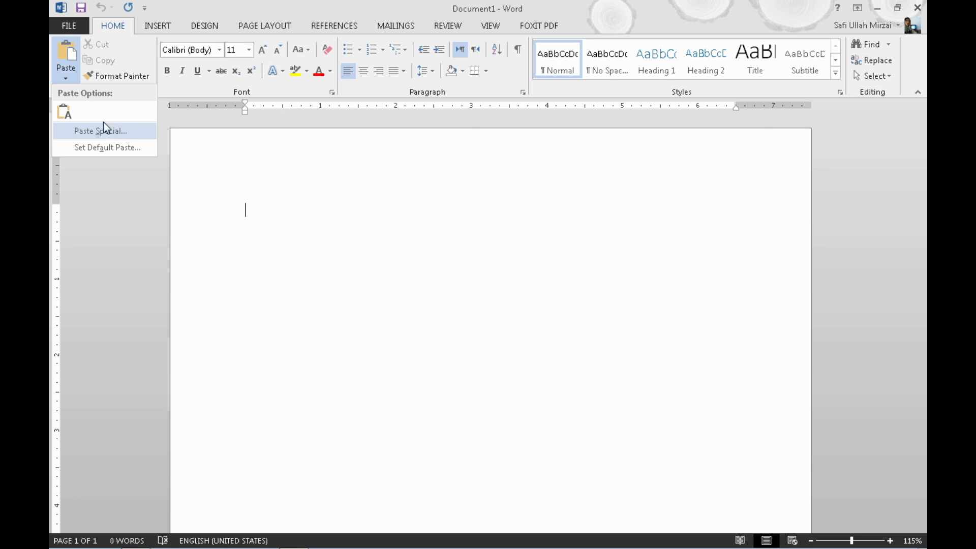
click(280, 203)
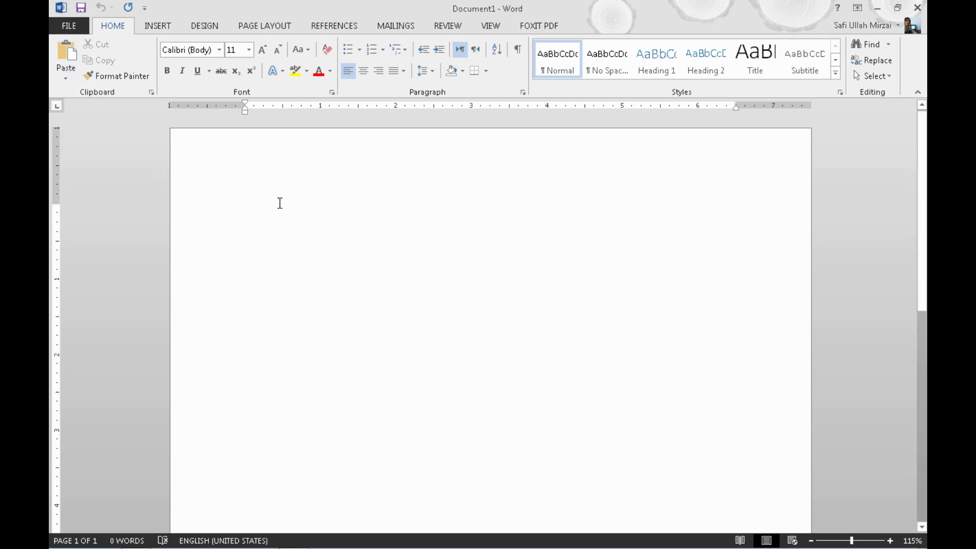
text(=rand())
key(Return)
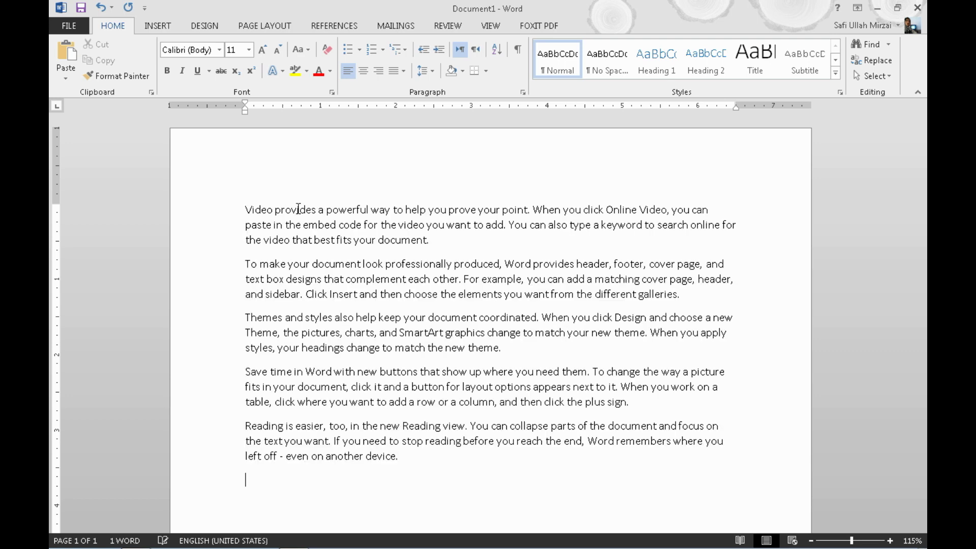
Copy the first paragraph, paste it back as HTML Format, then close Word without saving
drag(432, 240, 203, 208)
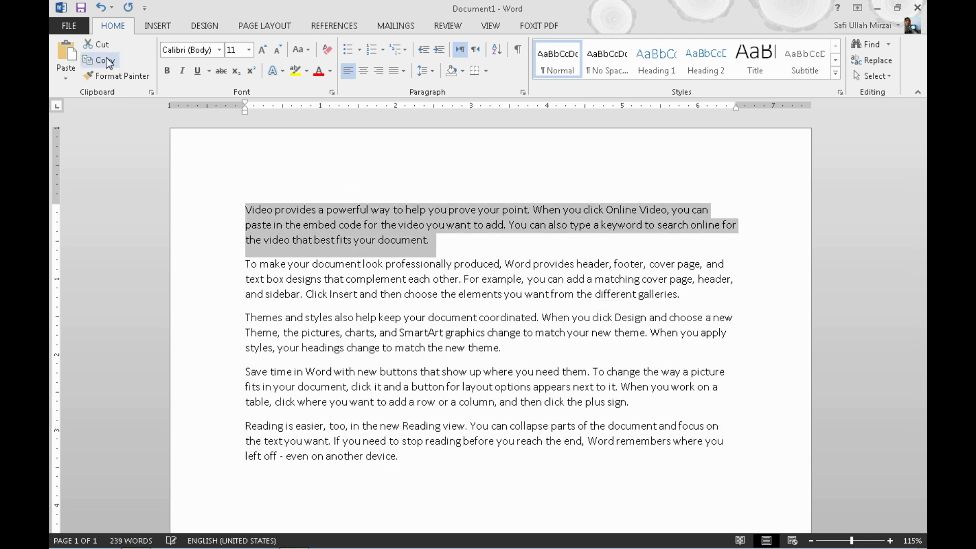
click(104, 60)
click(65, 75)
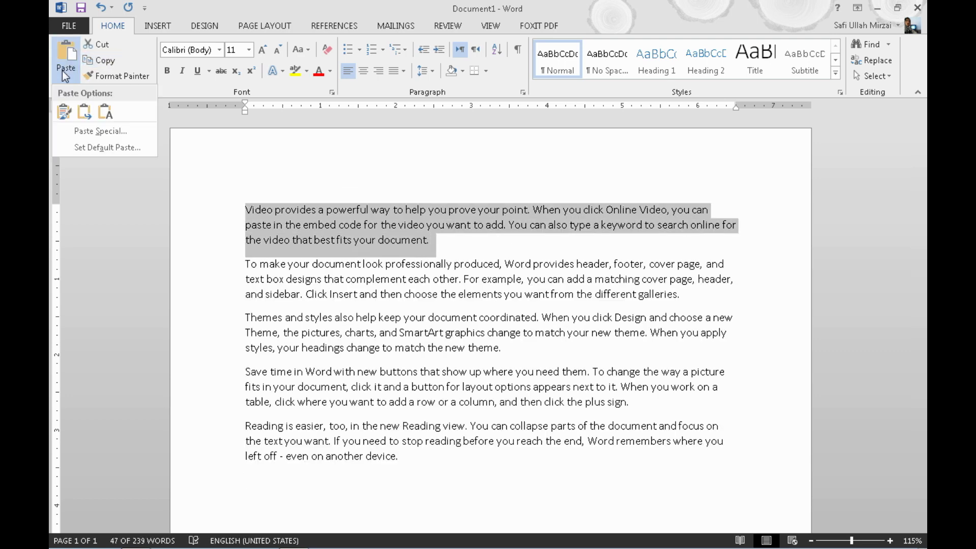
click(124, 133)
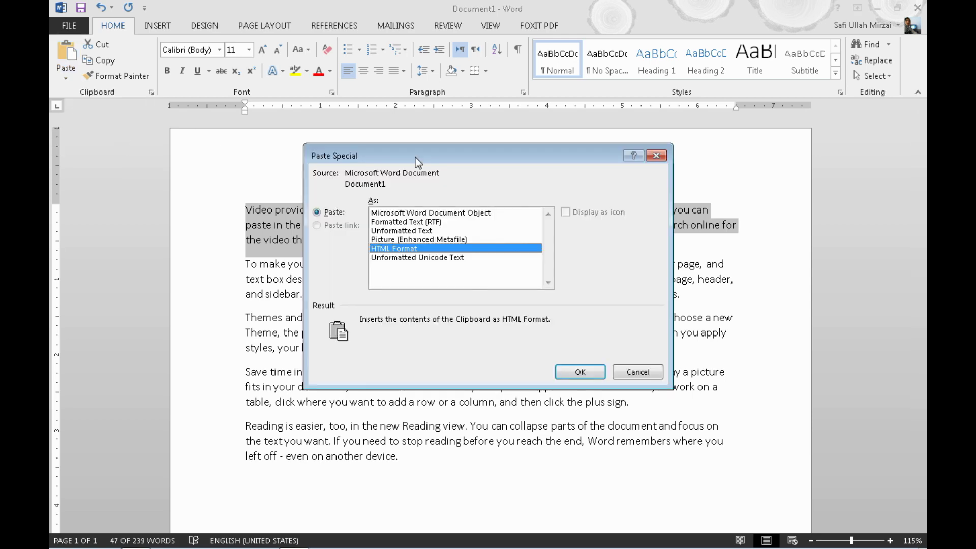
click(656, 155)
click(917, 8)
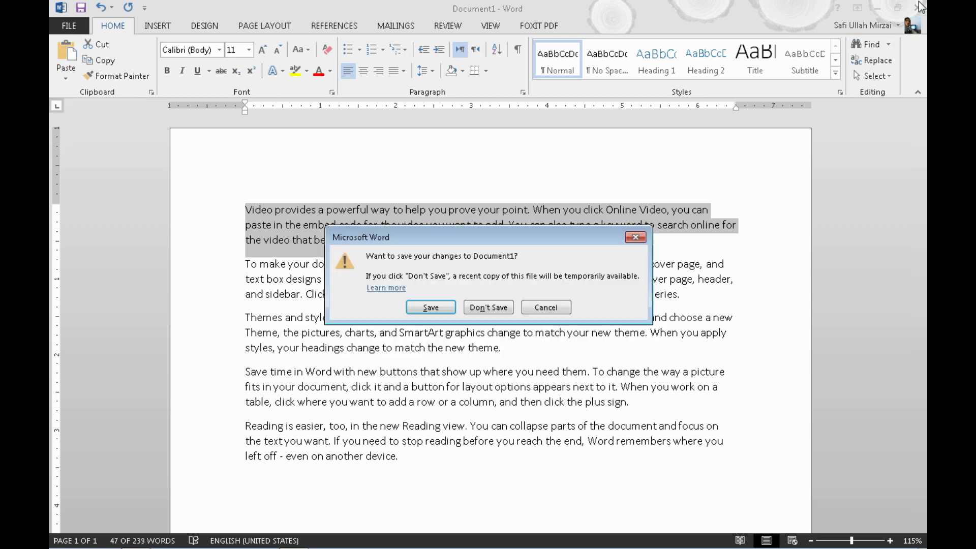
click(493, 311)
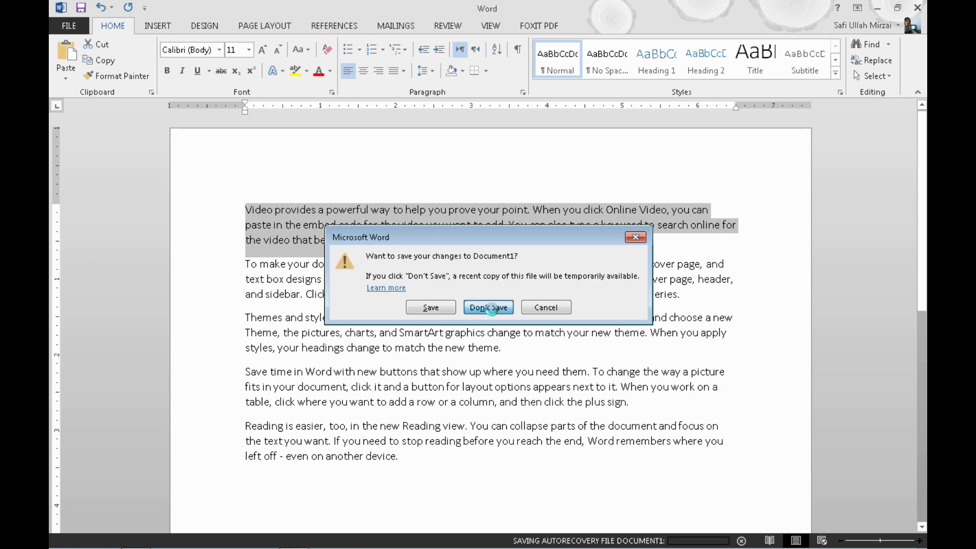